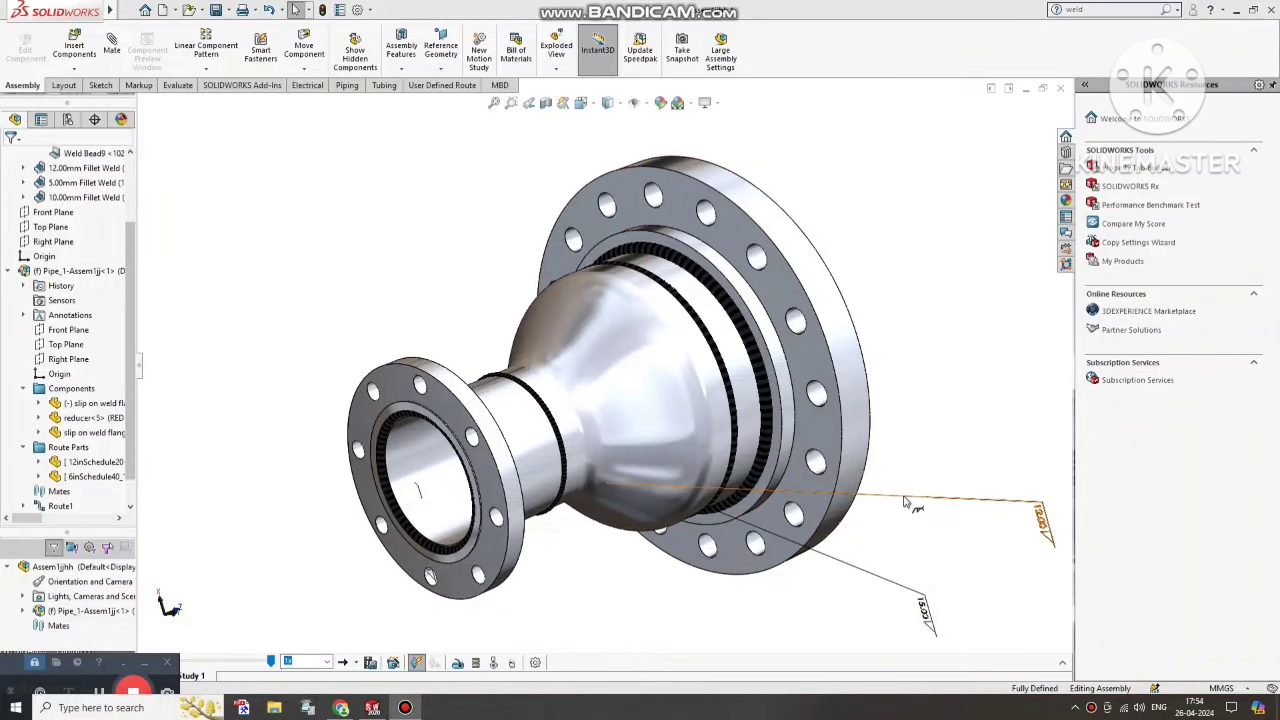
- Examine the finished flanged reducer assembly and its weld beads from both flange ends and upright
{"action": "scroll", "coordinate": [645, 445], "scroll_direction": "down", "scroll_amount": 2}
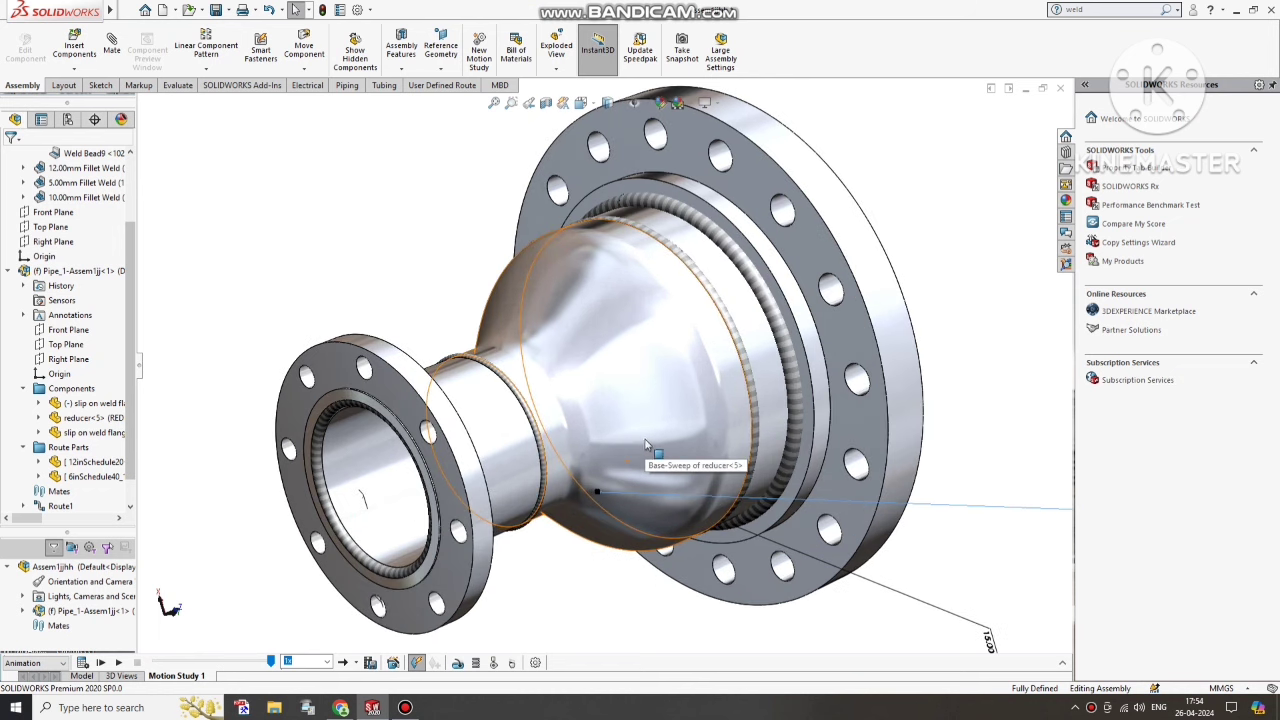
{"action": "scroll", "coordinate": [430, 480], "scroll_direction": "down", "scroll_amount": 2}
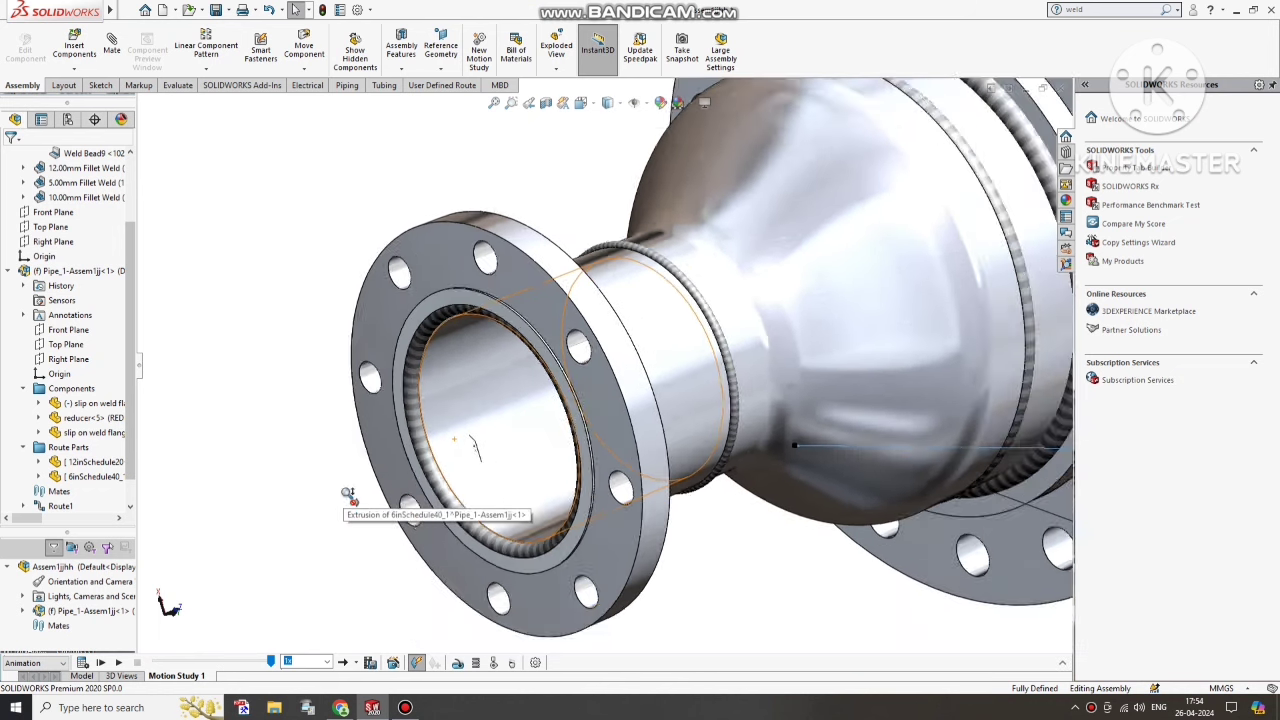
{"action": "scroll", "coordinate": [428, 490], "scroll_direction": "up", "scroll_amount": 3}
{"action": "scroll", "coordinate": [935, 250], "scroll_direction": "up", "scroll_amount": 1}
{"action": "scroll", "coordinate": [850, 310], "scroll_direction": "down", "scroll_amount": 2}
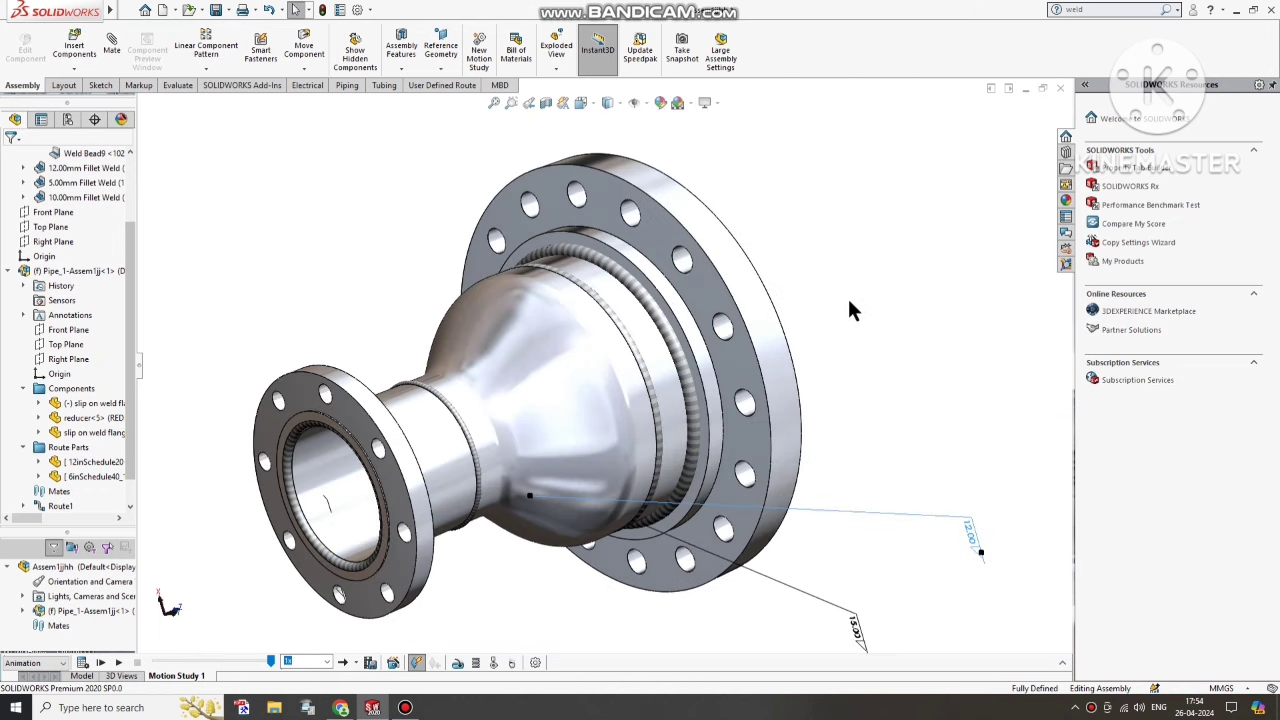
{"action": "mouse_move", "coordinate": [900, 311]}
{"action": "middle_mouse_down"}
{"action": "mouse_move", "coordinate": [718, 348]}
{"action": "mouse_move", "coordinate": [925, 290]}
{"action": "mouse_move", "coordinate": [918, 340]}
{"action": "middle_mouse_up"}
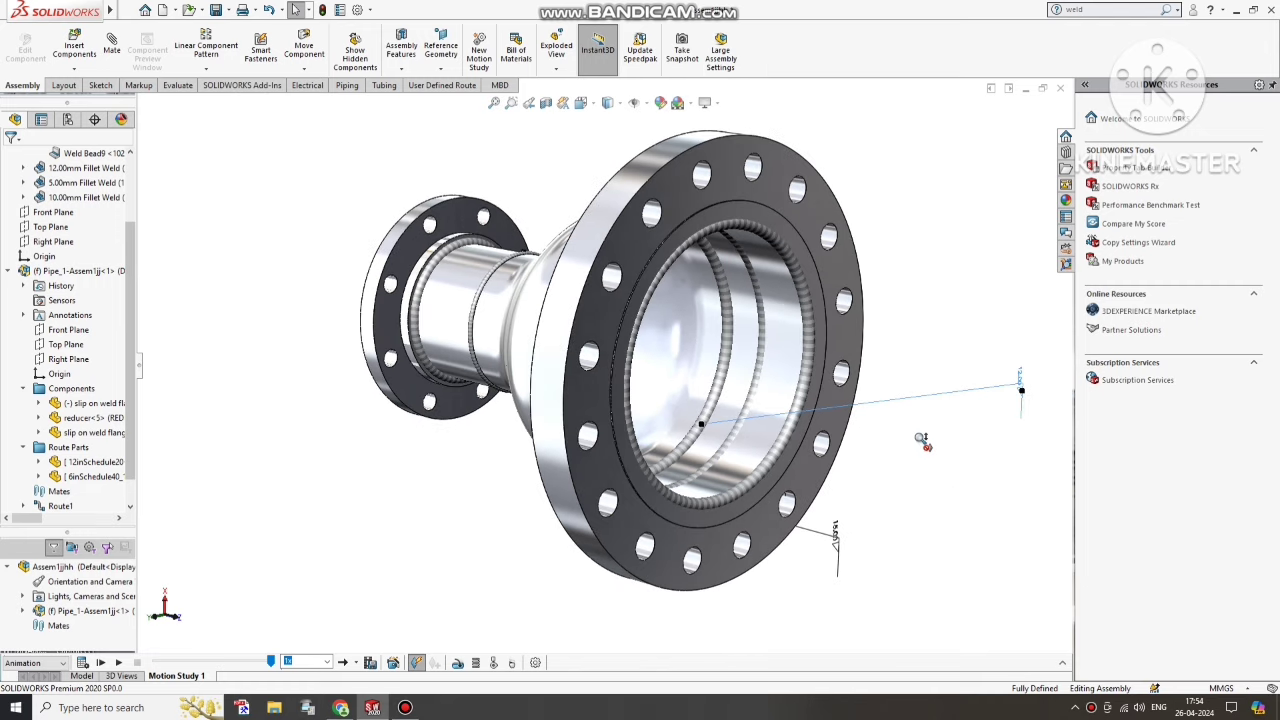
{"action": "middle_click_drag", "start_coordinate": [924, 350], "coordinate": [786, 271]}
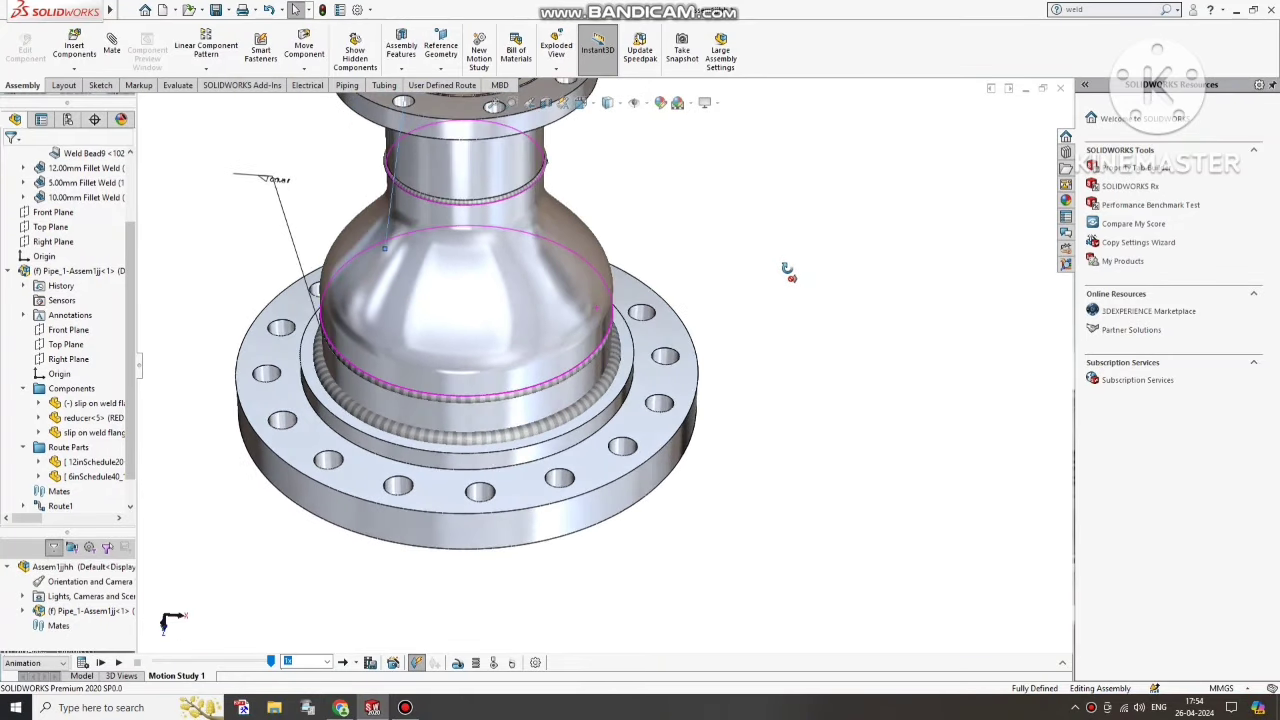
{"action": "key", "text": "f"}
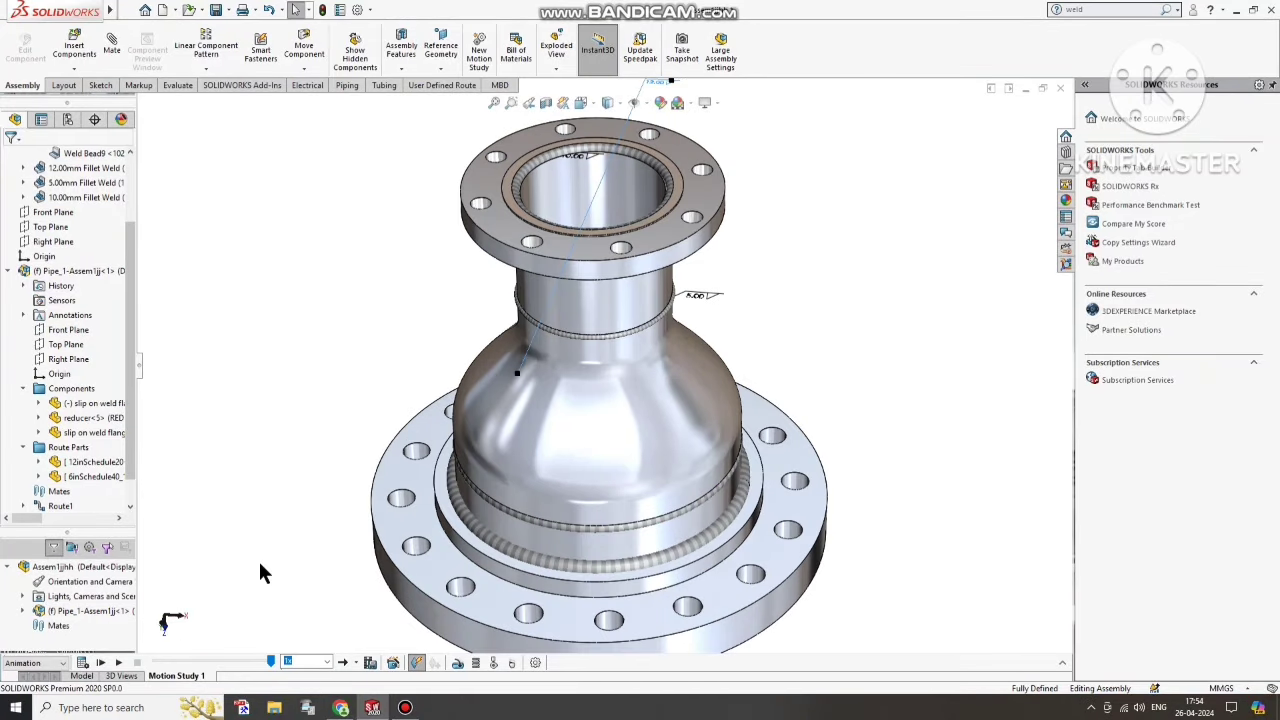
- Run the motion study and inspect the weld beads joining the reducer, pipes and both slip-on flanges
{"action": "left_click", "coordinate": [101, 662]}
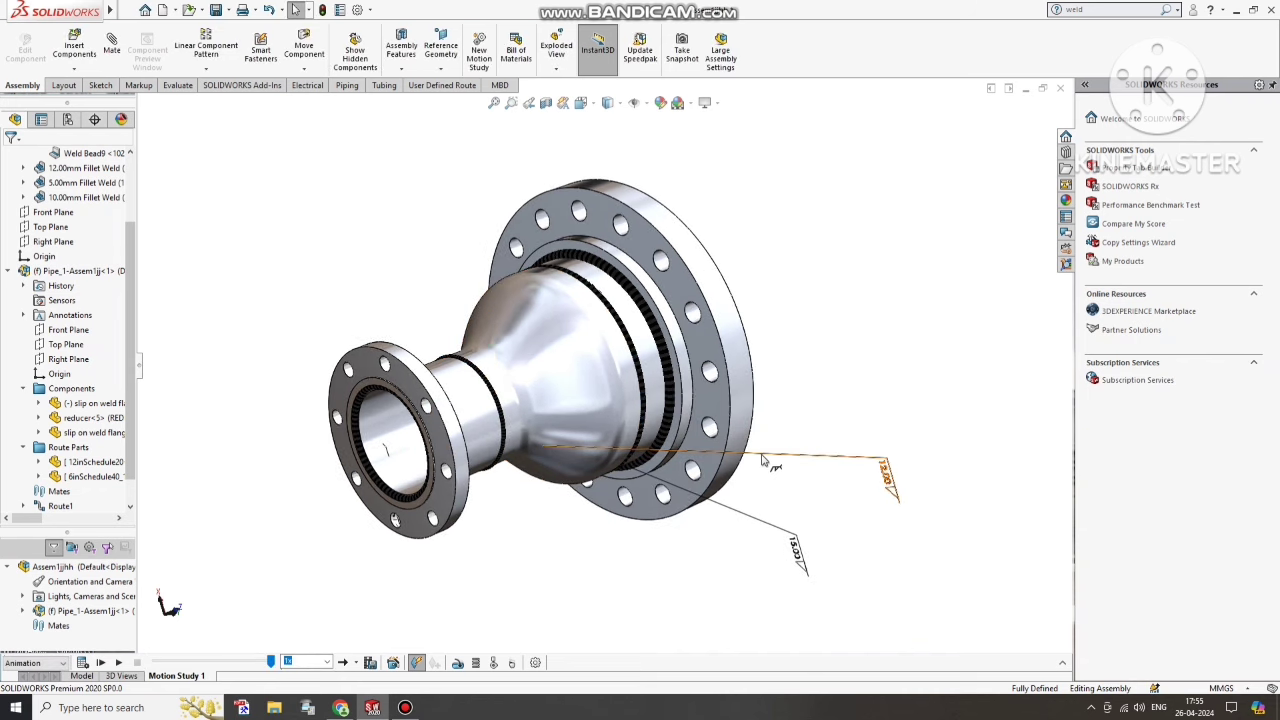
{"action": "left_click", "coordinate": [763, 459]}
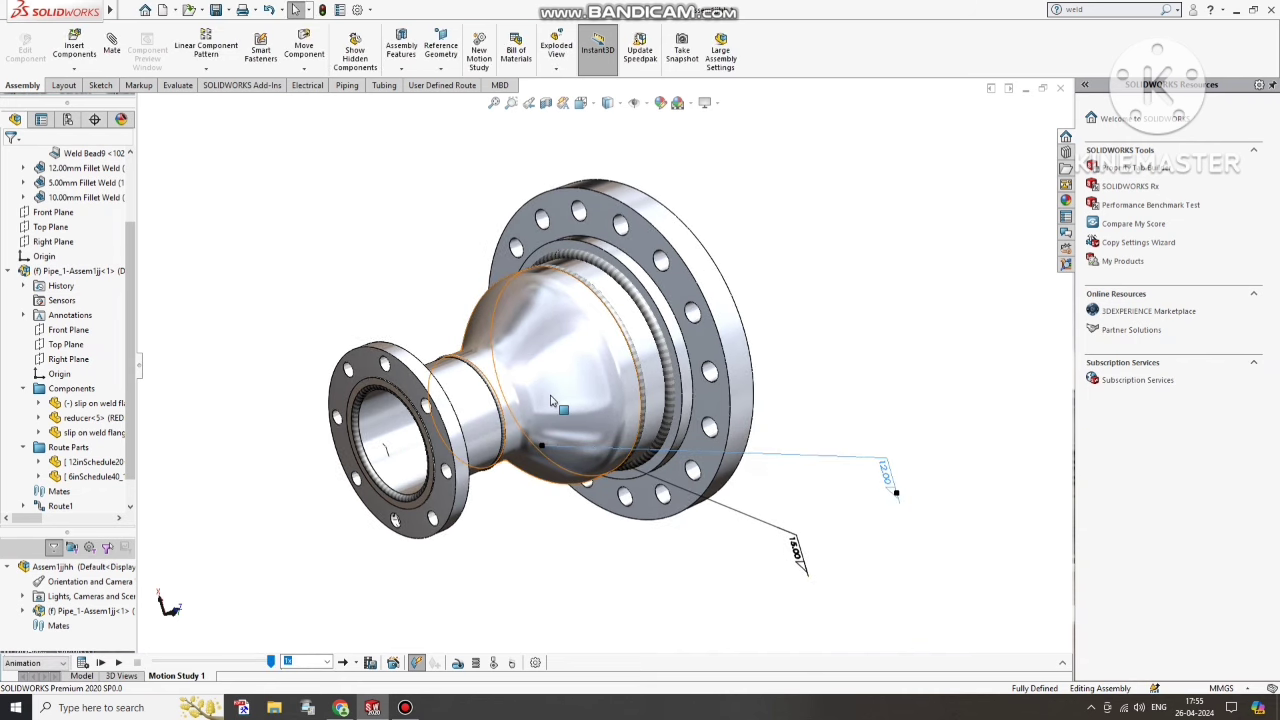
{"action": "scroll", "coordinate": [548, 400], "scroll_direction": "down", "scroll_amount": 2}
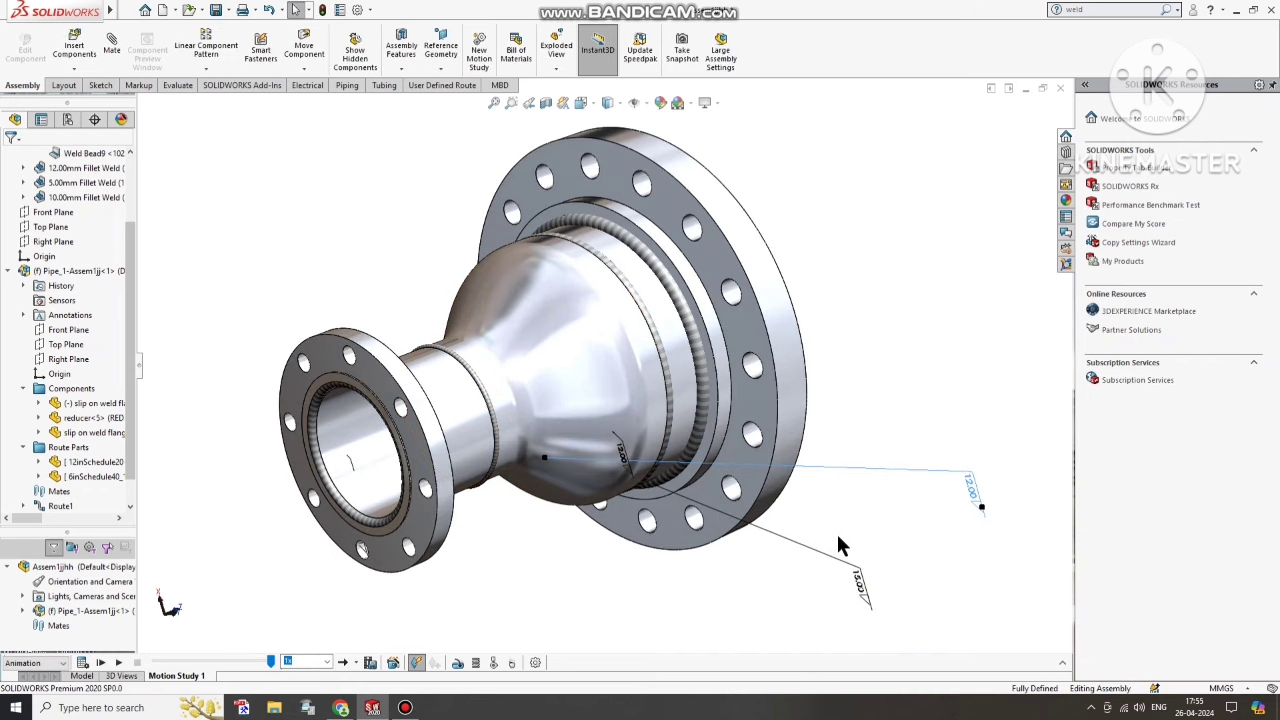
{"action": "mouse_move", "coordinate": [857, 523]}
{"action": "middle_mouse_down"}
{"action": "mouse_move", "coordinate": [838, 494]}
{"action": "mouse_move", "coordinate": [780, 490]}
{"action": "mouse_move", "coordinate": [733, 512]}
{"action": "mouse_move", "coordinate": [858, 498]}
{"action": "middle_mouse_up"}
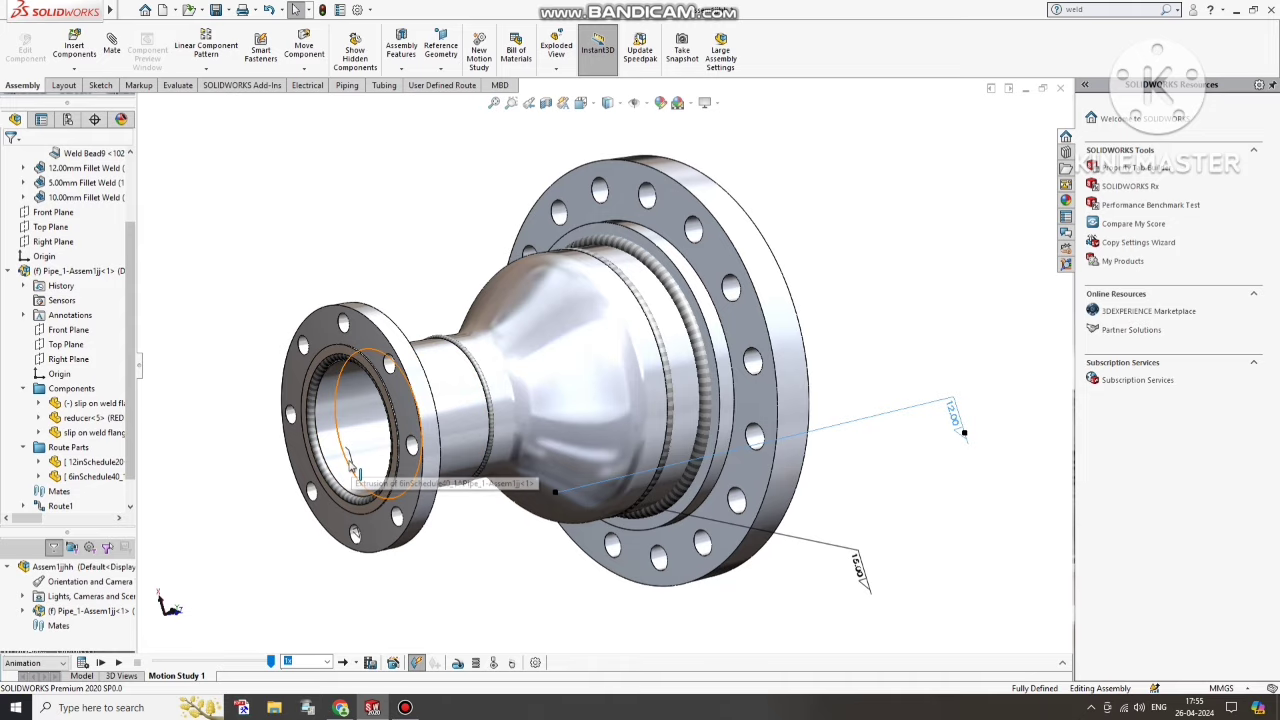
{"action": "scroll", "coordinate": [455, 485], "scroll_direction": "up", "scroll_amount": 3}
{"action": "scroll", "coordinate": [583, 409], "scroll_direction": "down", "scroll_amount": 5}
{"action": "scroll", "coordinate": [586, 431], "scroll_direction": "up", "scroll_amount": 1}
{"action": "middle_click_drag", "start_coordinate": [586, 431], "coordinate": [486, 551]}
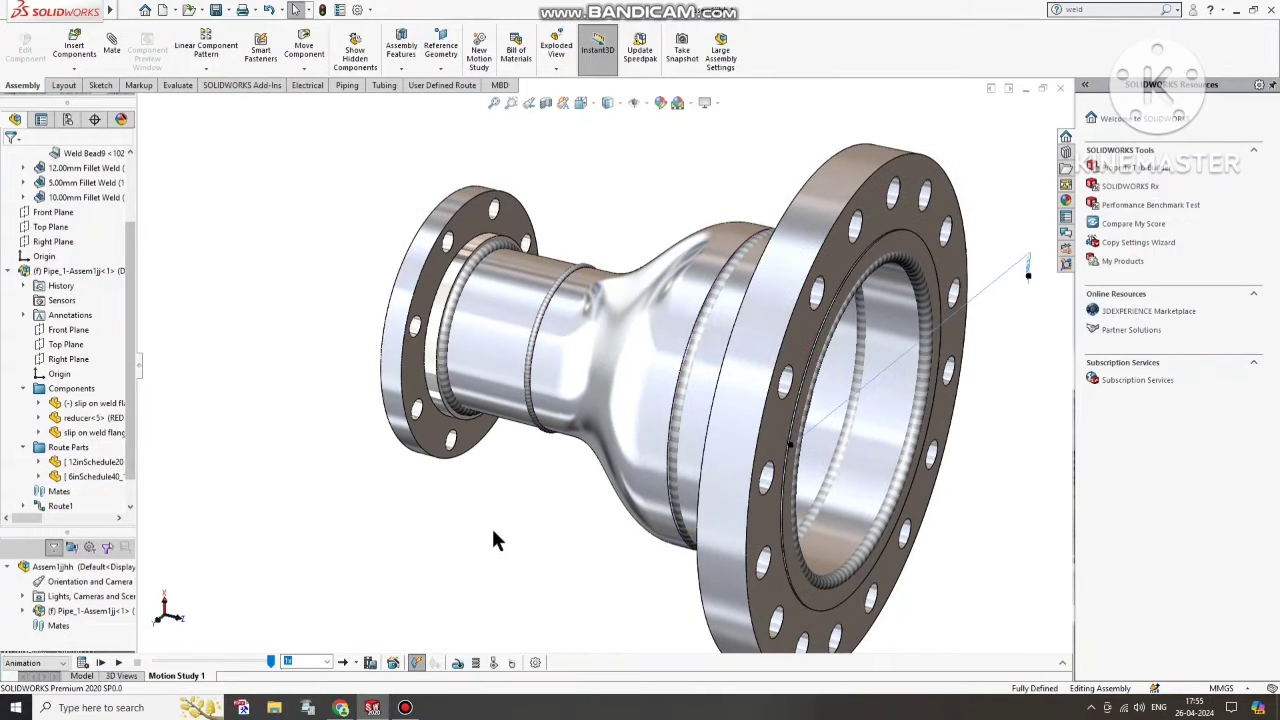
{"action": "scroll", "coordinate": [866, 494], "scroll_direction": "up", "scroll_amount": 2}
{"action": "scroll", "coordinate": [866, 463], "scroll_direction": "down", "scroll_amount": 5}
{"action": "scroll", "coordinate": [861, 455], "scroll_direction": "up", "scroll_amount": 1}
{"action": "middle_click_drag", "start_coordinate": [857, 457], "coordinate": [620, 475]}
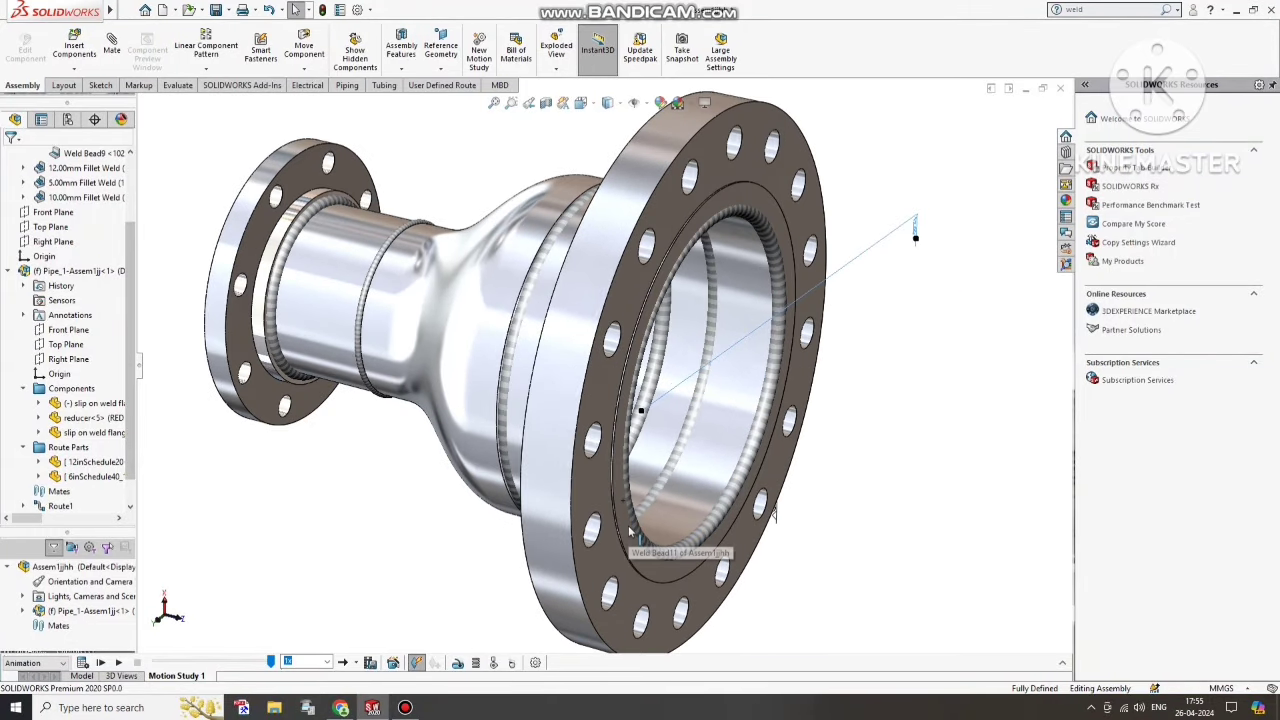
{"action": "middle_click_drag", "start_coordinate": [630, 535], "coordinate": [524, 529]}
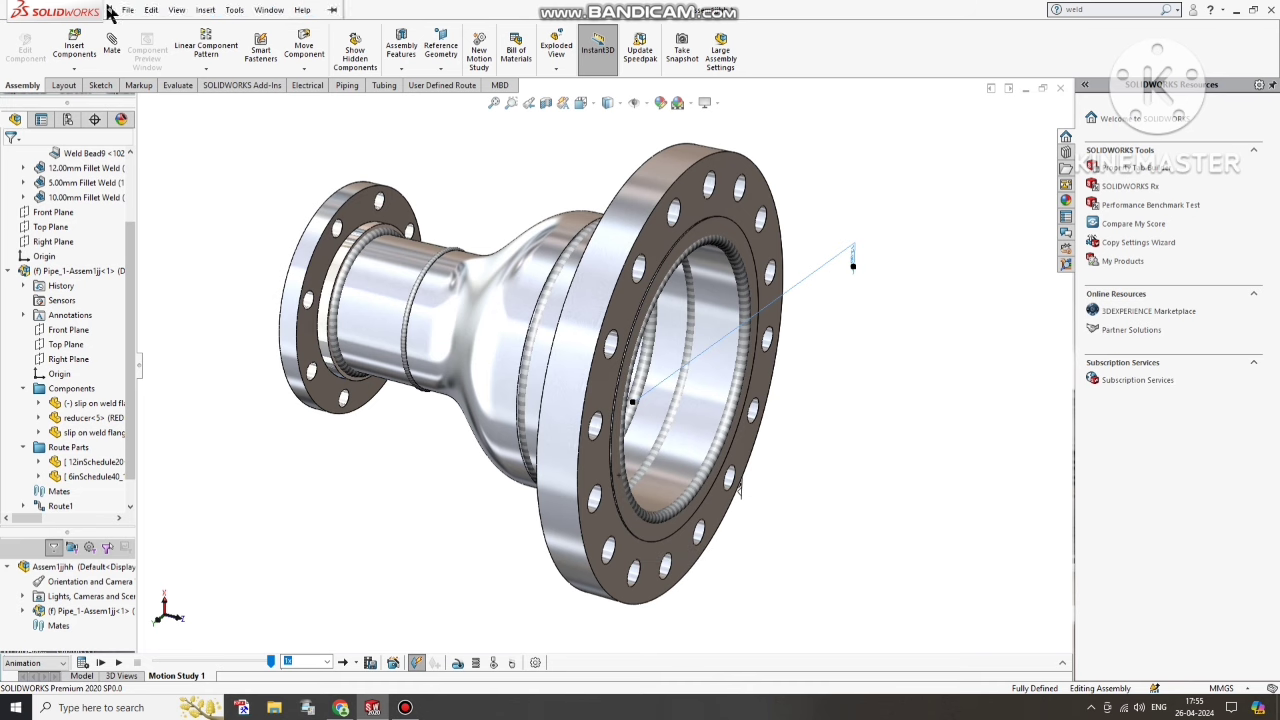
- Create a new assembly document without inserting a component and give it a plain white background scene
{"action": "left_click", "coordinate": [128, 10]}
{"action": "left_click", "coordinate": [307, 302]}
{"action": "key", "text": "ctrl+n"}
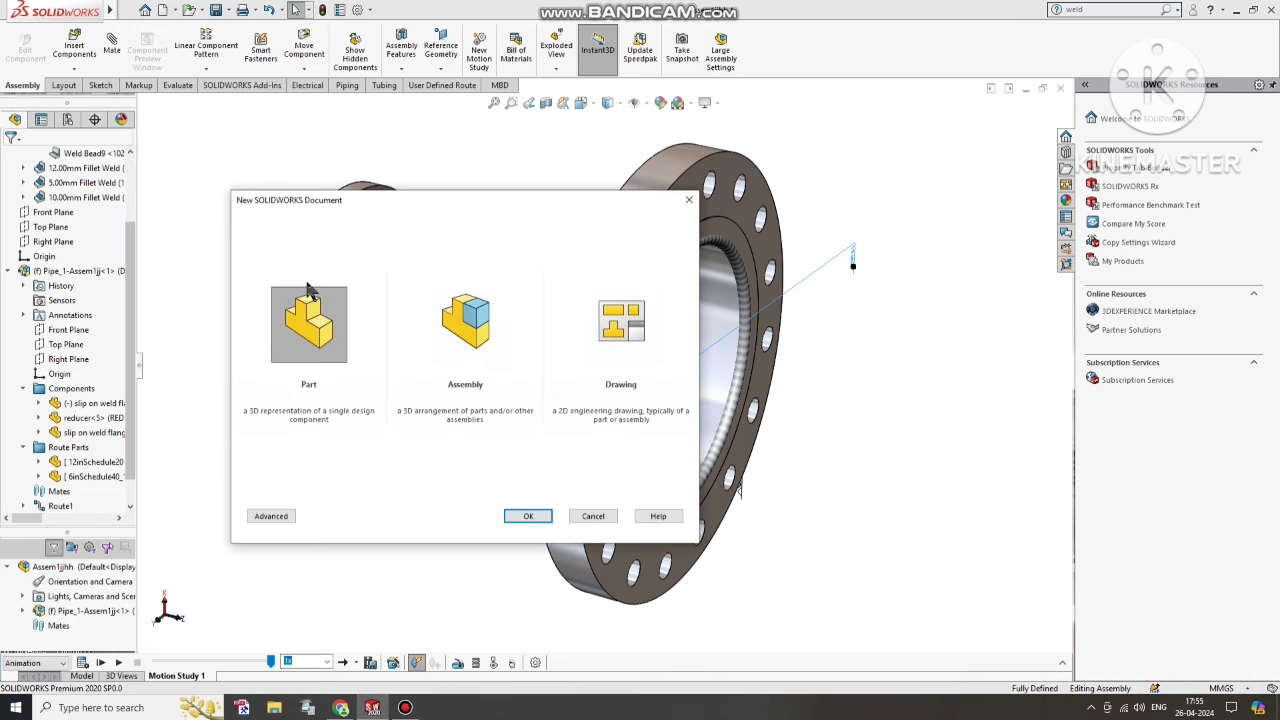
{"action": "left_click", "coordinate": [481, 338]}
{"action": "left_click", "coordinate": [538, 515]}
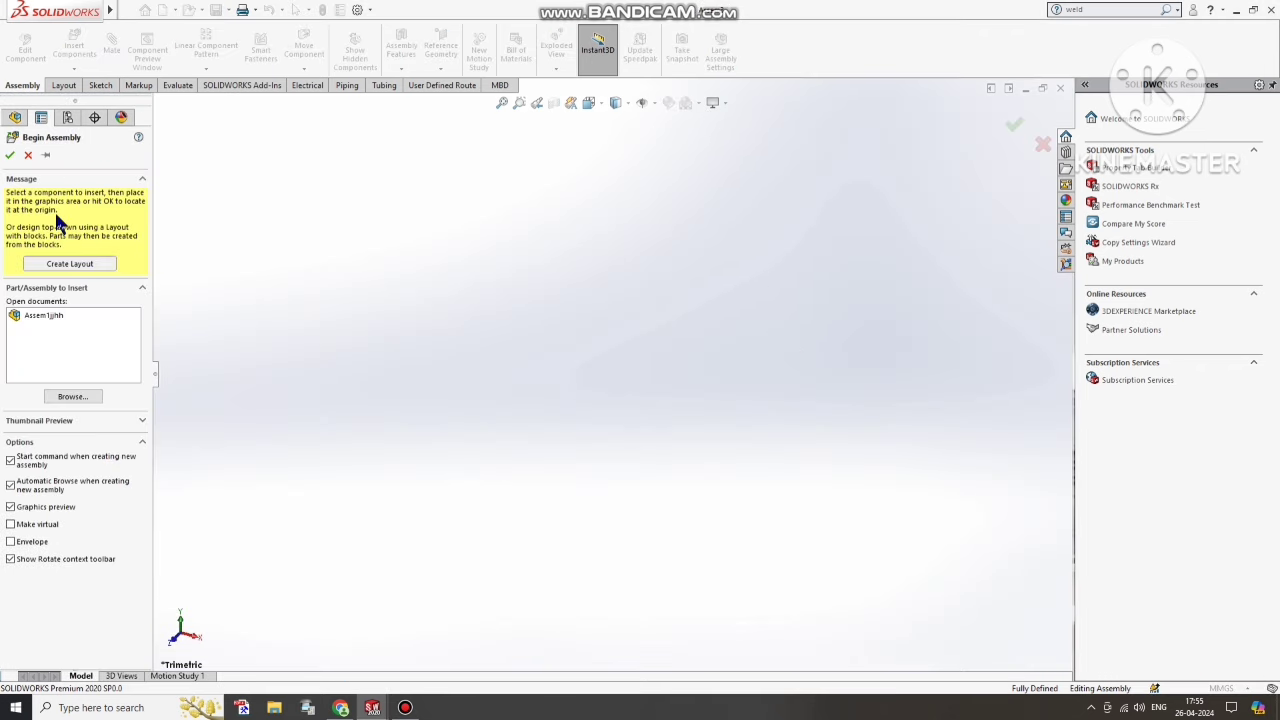
{"action": "left_click", "coordinate": [29, 156]}
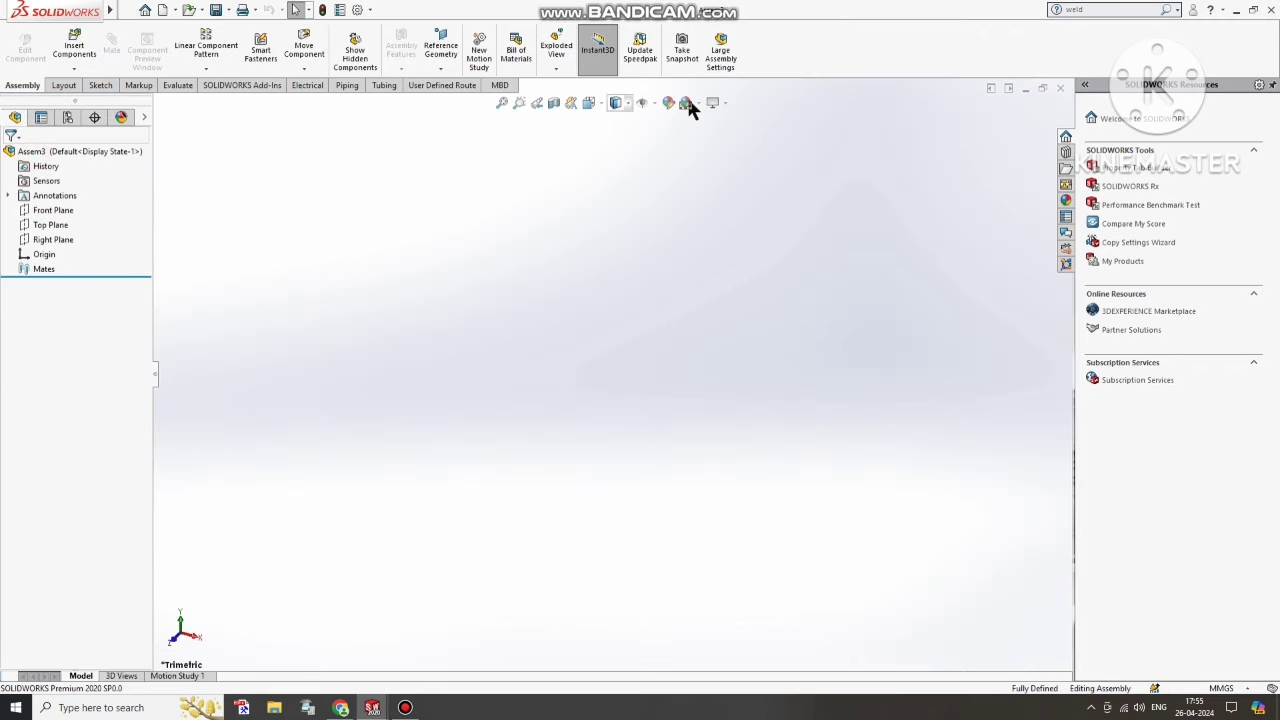
{"action": "left_click", "coordinate": [699, 103]}
{"action": "left_click", "coordinate": [712, 137]}
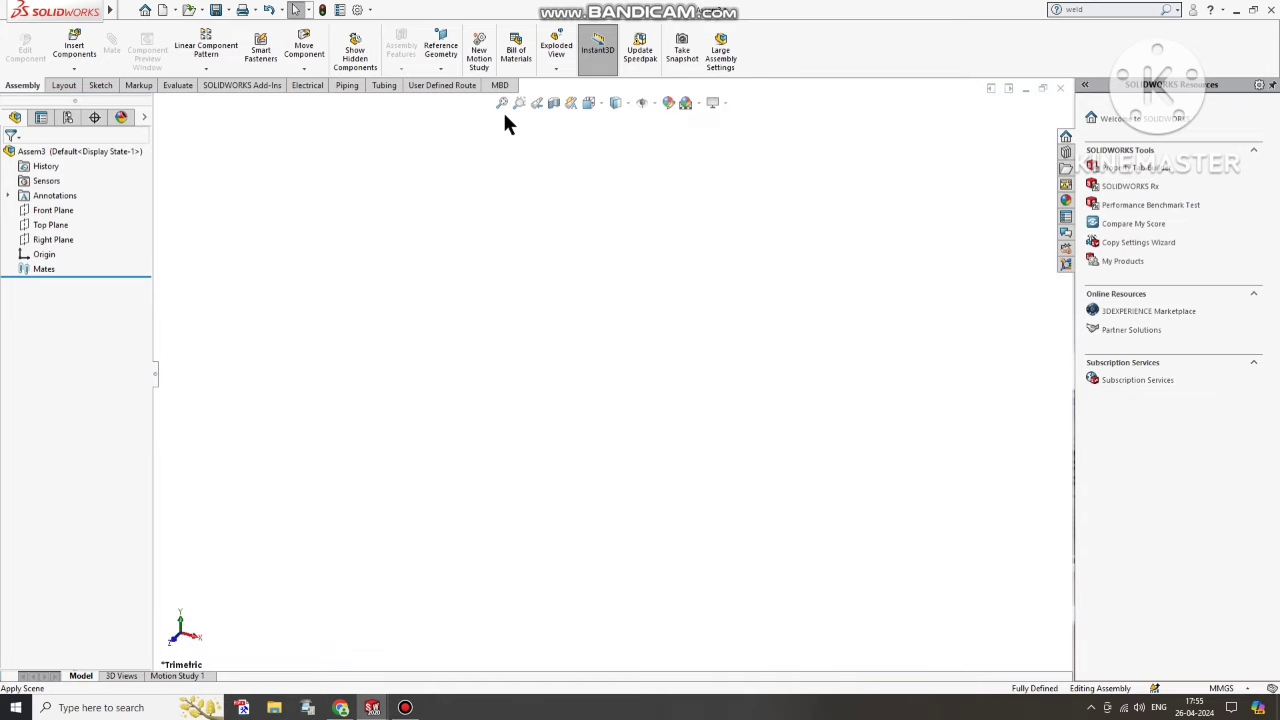
- Bring up the piping tools and the library's flanges, and set the assembly's units to IPS
{"action": "left_click", "coordinate": [352, 89]}
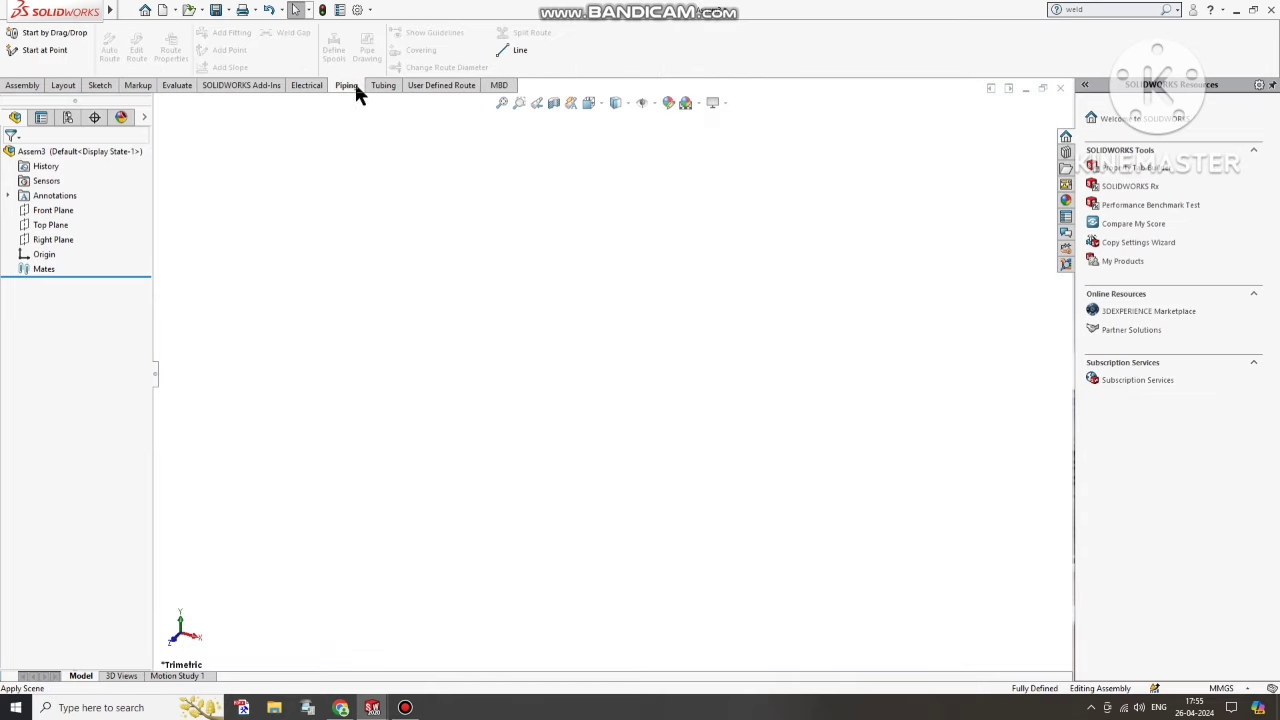
{"action": "left_click", "coordinate": [1066, 152]}
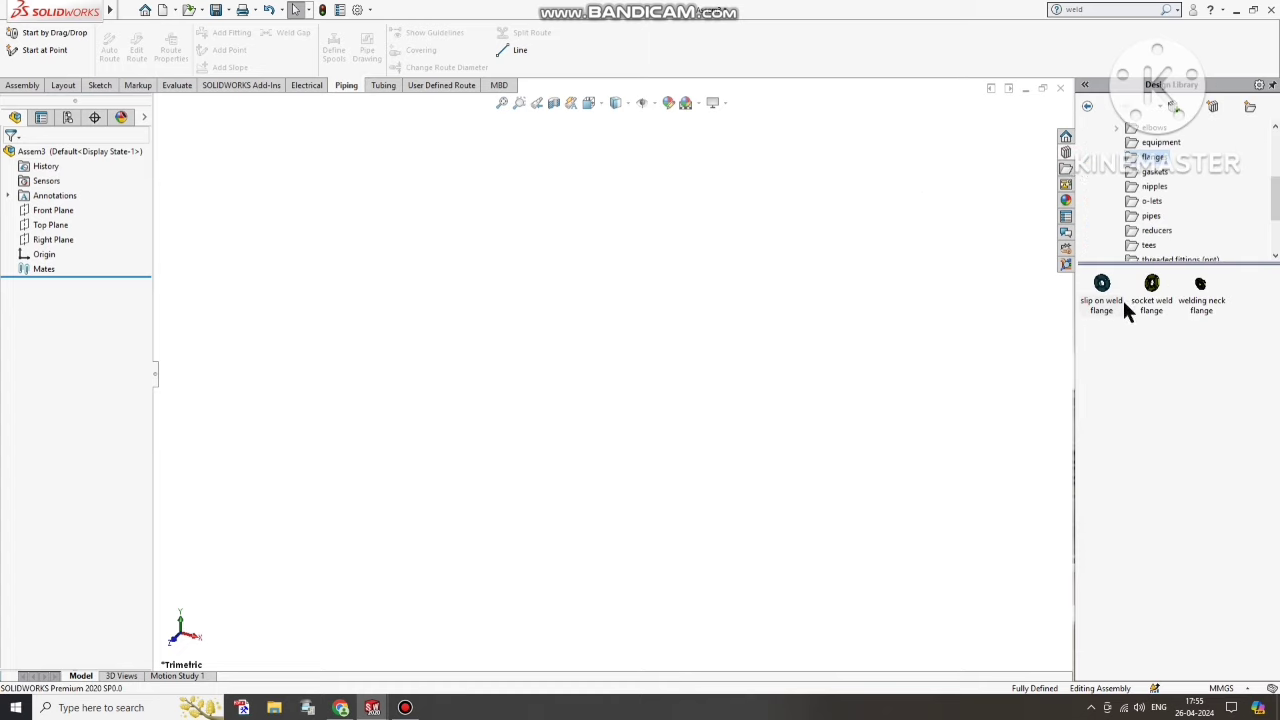
{"action": "left_click_drag", "start_coordinate": [1102, 288], "coordinate": [553, 395]}
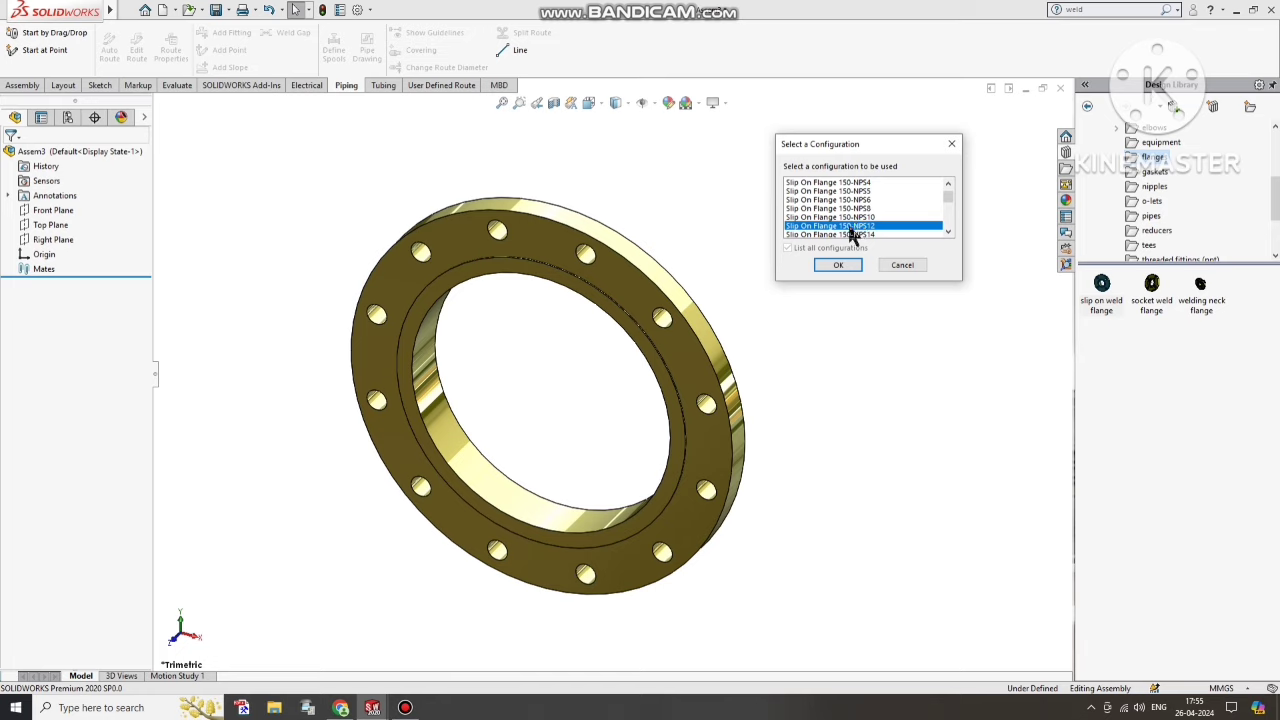
{"action": "left_click", "coordinate": [953, 146]}
{"action": "left_click", "coordinate": [1224, 688]}
{"action": "left_click", "coordinate": [1193, 649]}
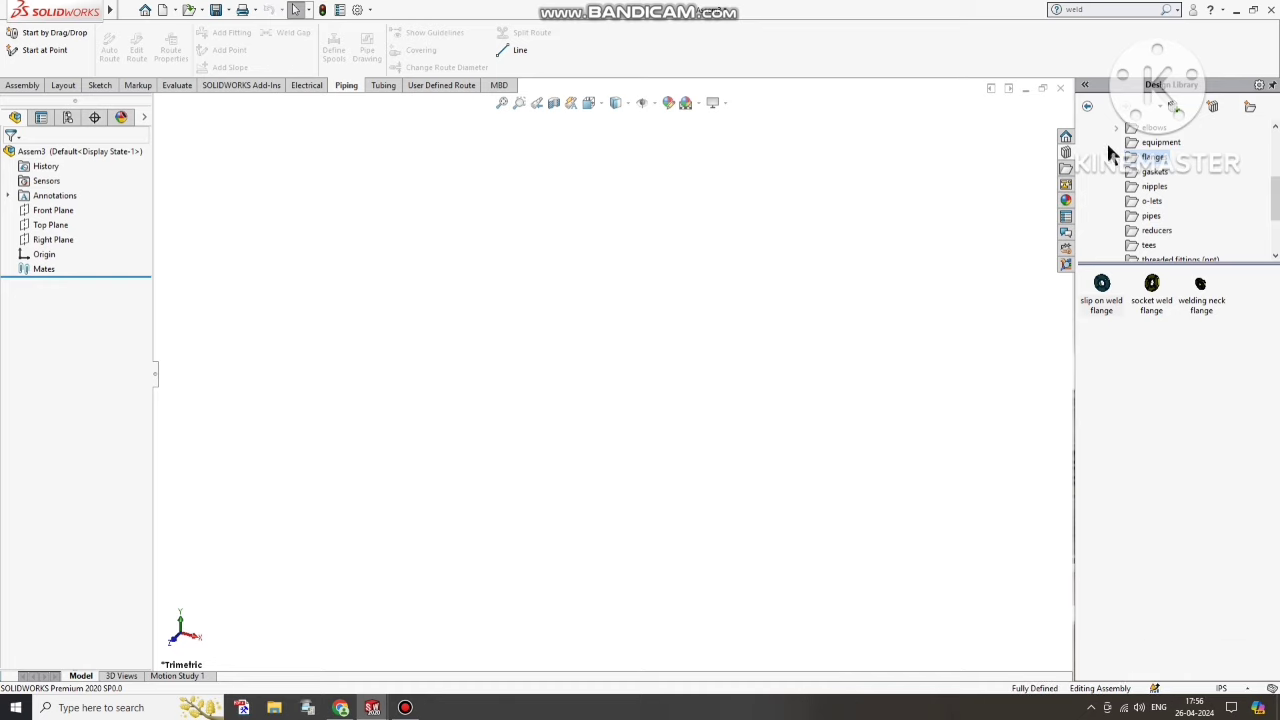
- Insert a slip on weld flange in the Slip On Flange 300-NPS12 configuration and save the assembly as Assem3 on the Desktop
{"action": "left_click_drag", "start_coordinate": [1108, 300], "coordinate": [553, 396]}
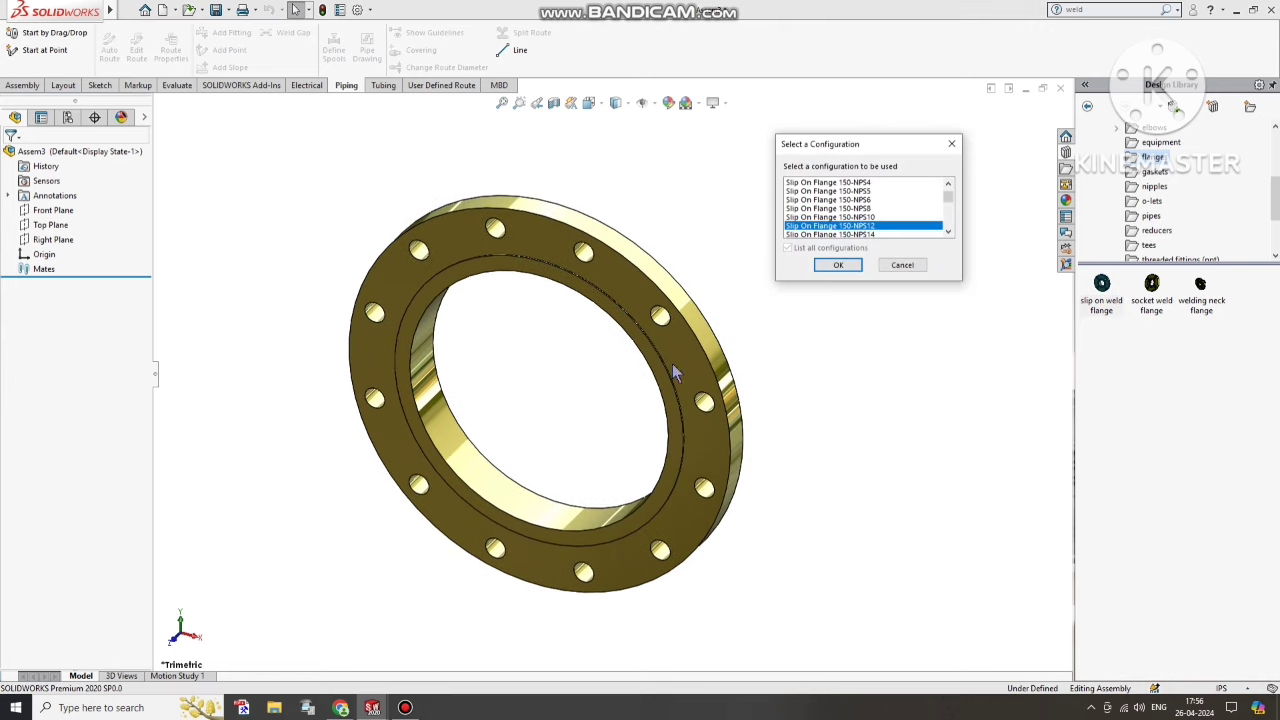
{"action": "scroll", "coordinate": [855, 233], "scroll_direction": "down", "scroll_amount": 3}
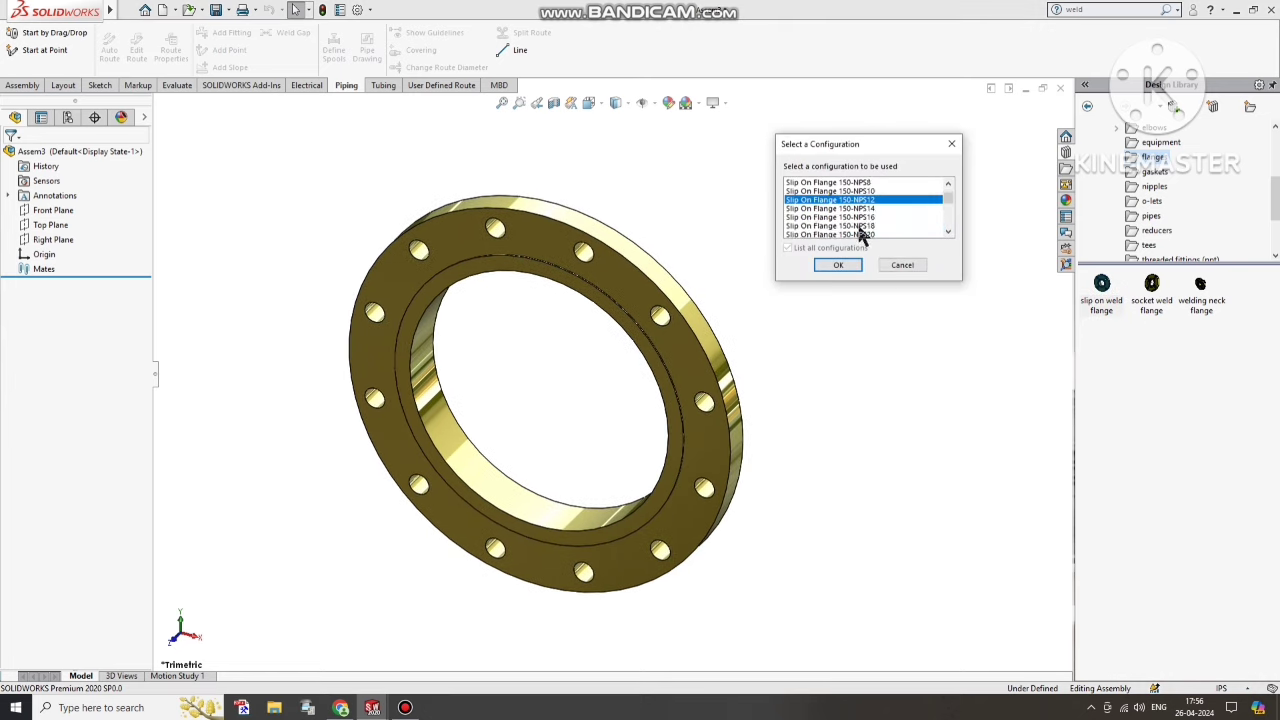
{"action": "scroll", "coordinate": [855, 233], "scroll_direction": "down", "scroll_amount": 3}
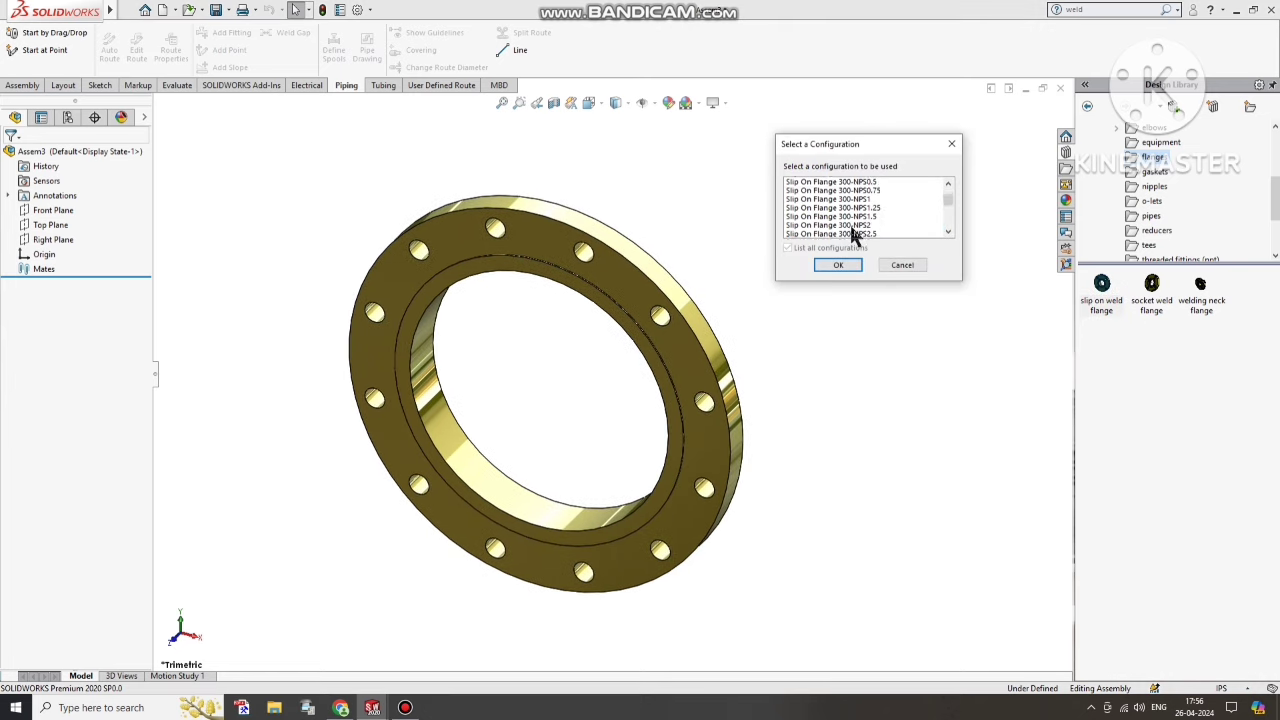
{"action": "scroll", "coordinate": [855, 233], "scroll_direction": "down", "scroll_amount": 3}
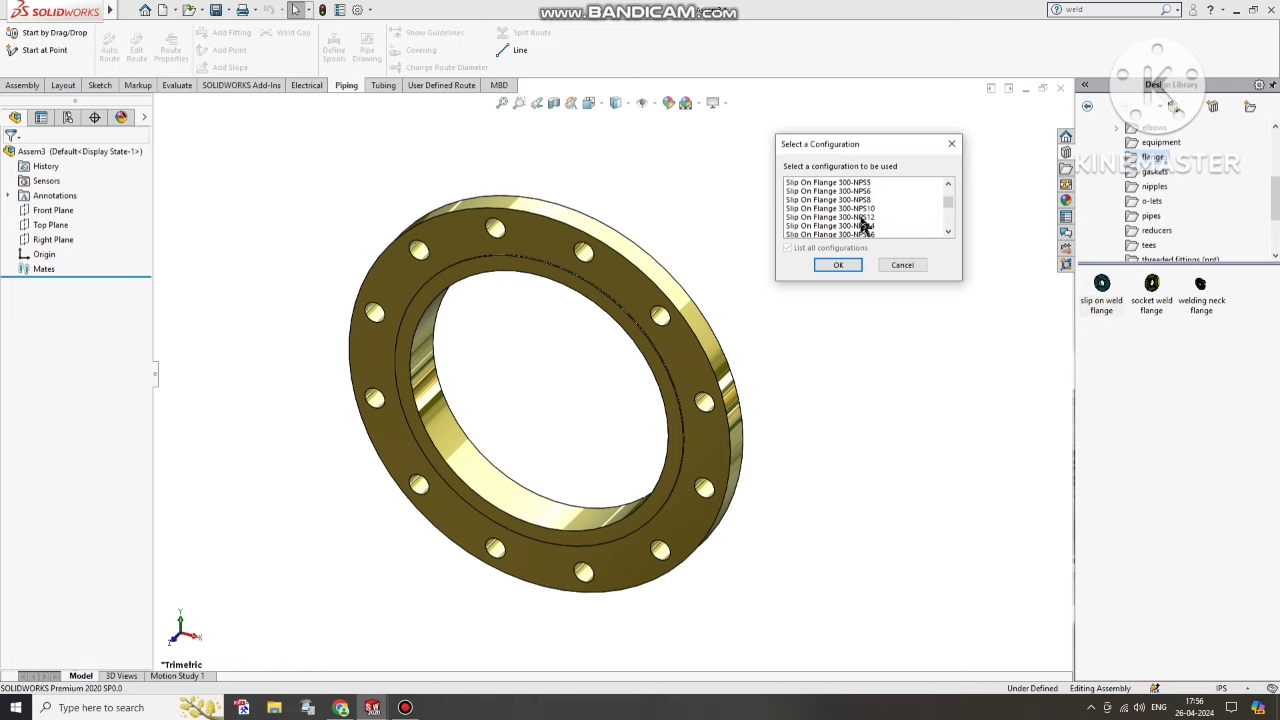
{"action": "left_click", "coordinate": [868, 217]}
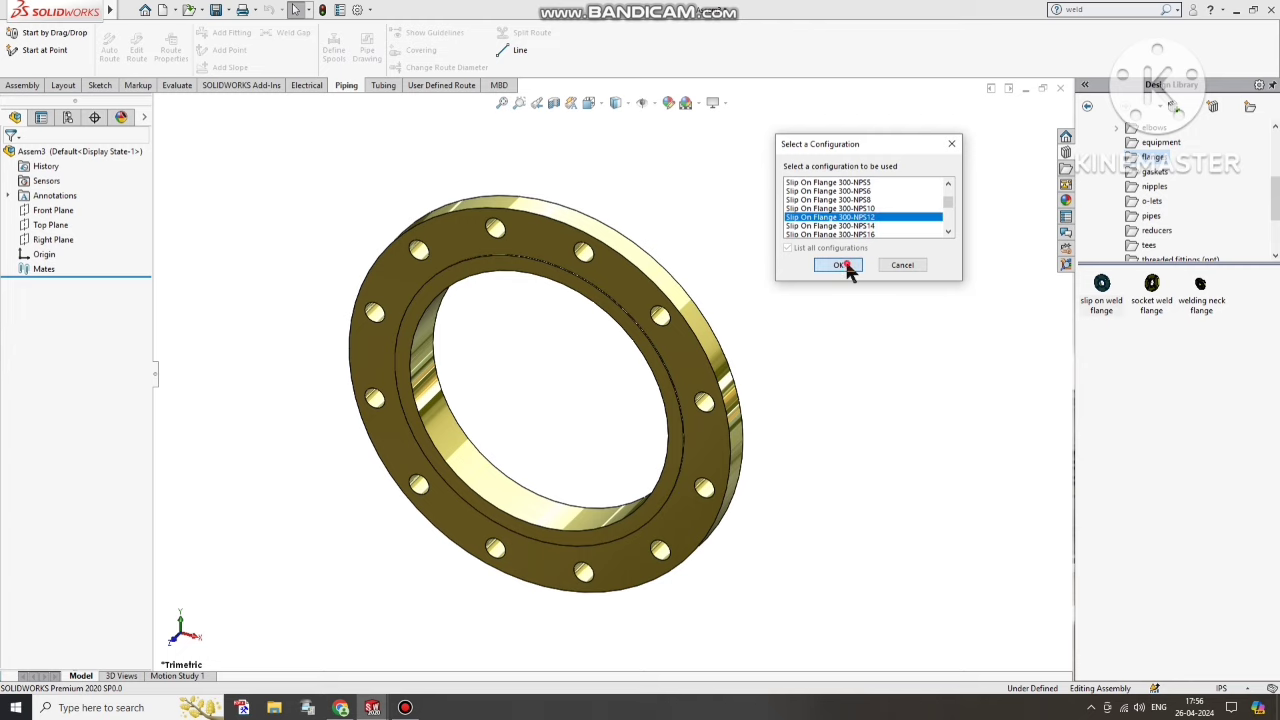
{"action": "left_click", "coordinate": [843, 266]}
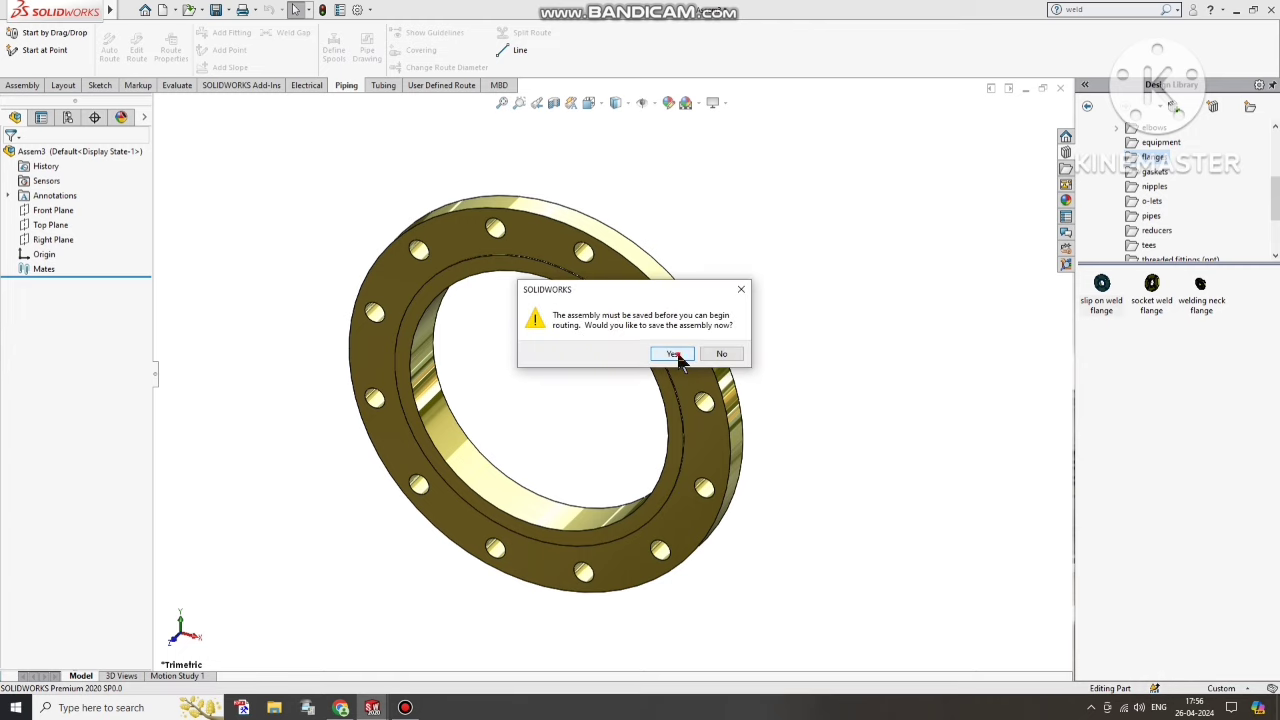
{"action": "left_click", "coordinate": [675, 354]}
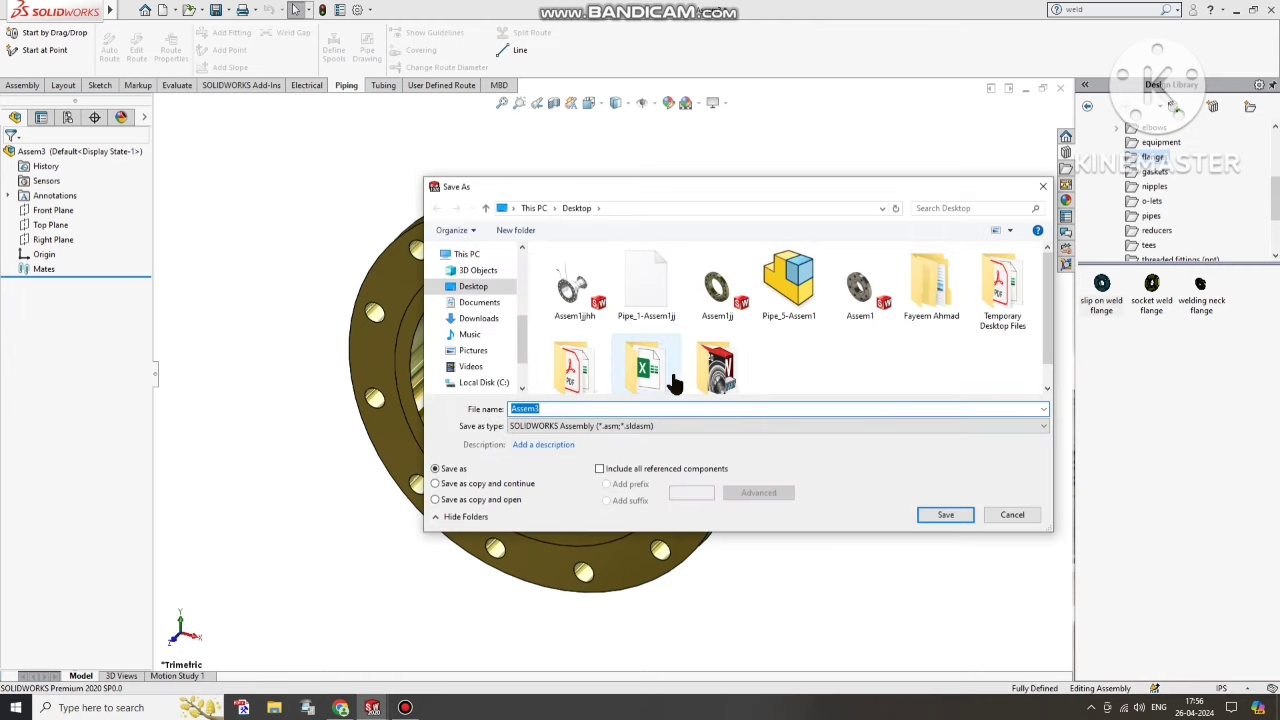
{"action": "left_click", "coordinate": [948, 515]}
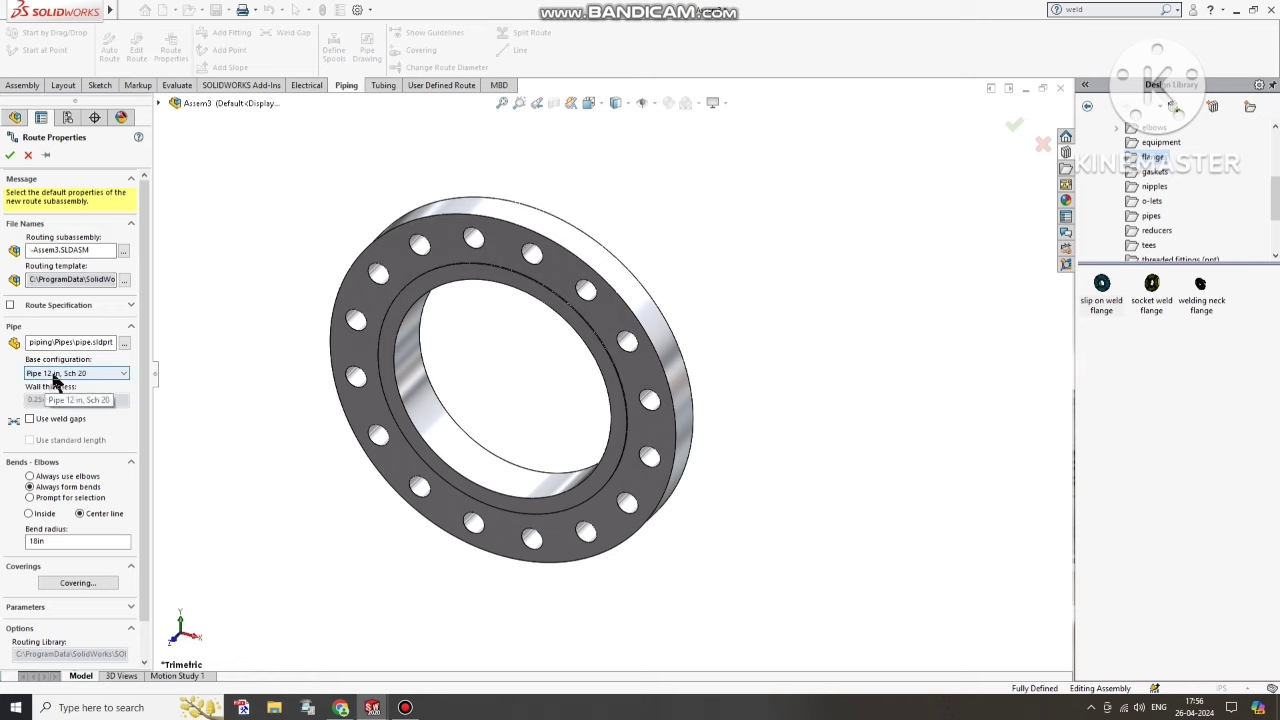
- Set the route's pipe base configuration to Pipe 12 in, Sch 40 and accept the route properties
{"action": "left_click", "coordinate": [73, 376]}
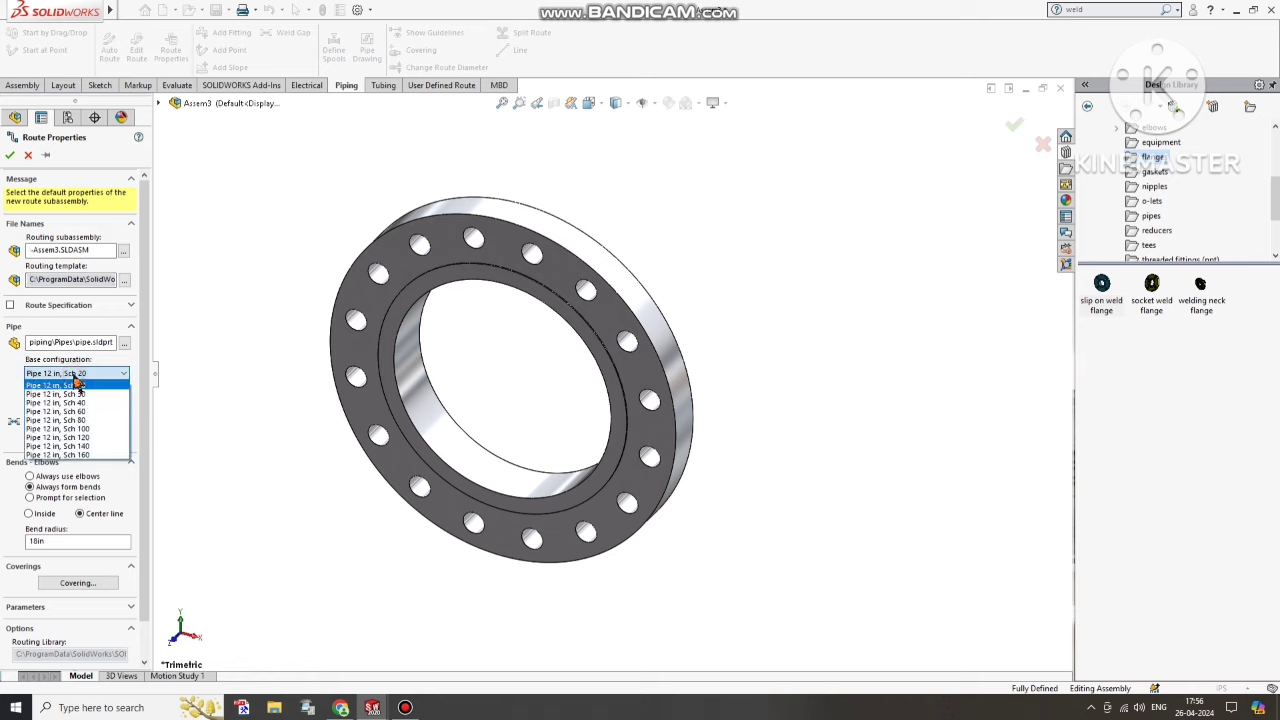
{"action": "left_click", "coordinate": [73, 395]}
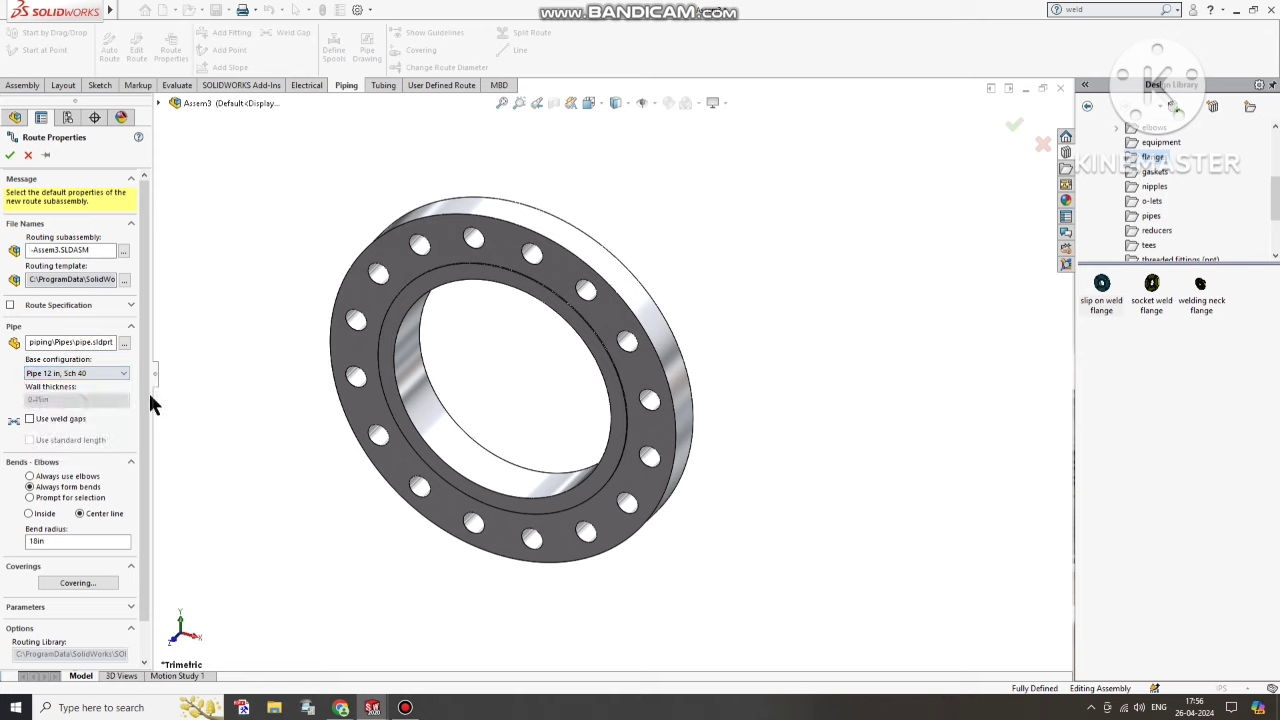
{"action": "scroll", "coordinate": [149, 408], "scroll_direction": "down", "scroll_amount": 2}
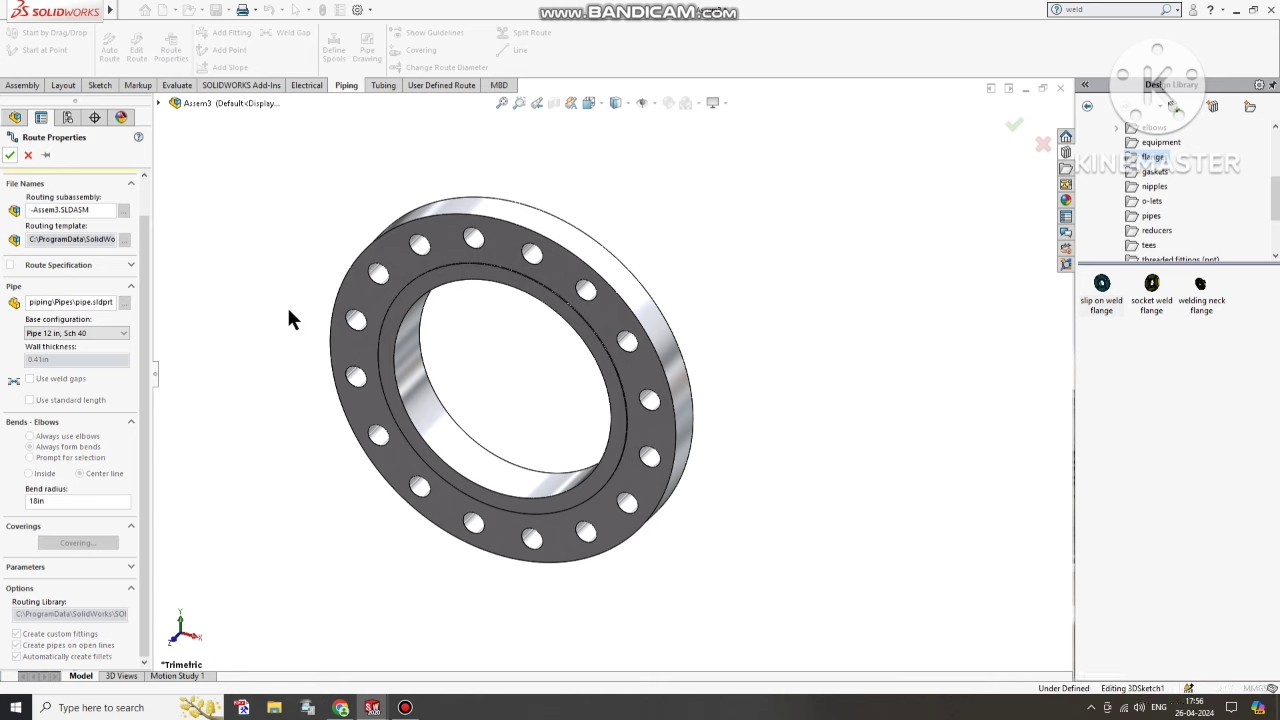
- Shorten the 12 in pipe stub by moving the route line's free endpoint toward the flange
{"action": "middle_click_drag", "start_coordinate": [289, 317], "coordinate": [343, 326]}
{"action": "middle_click_drag", "start_coordinate": [737, 397], "coordinate": [657, 242]}
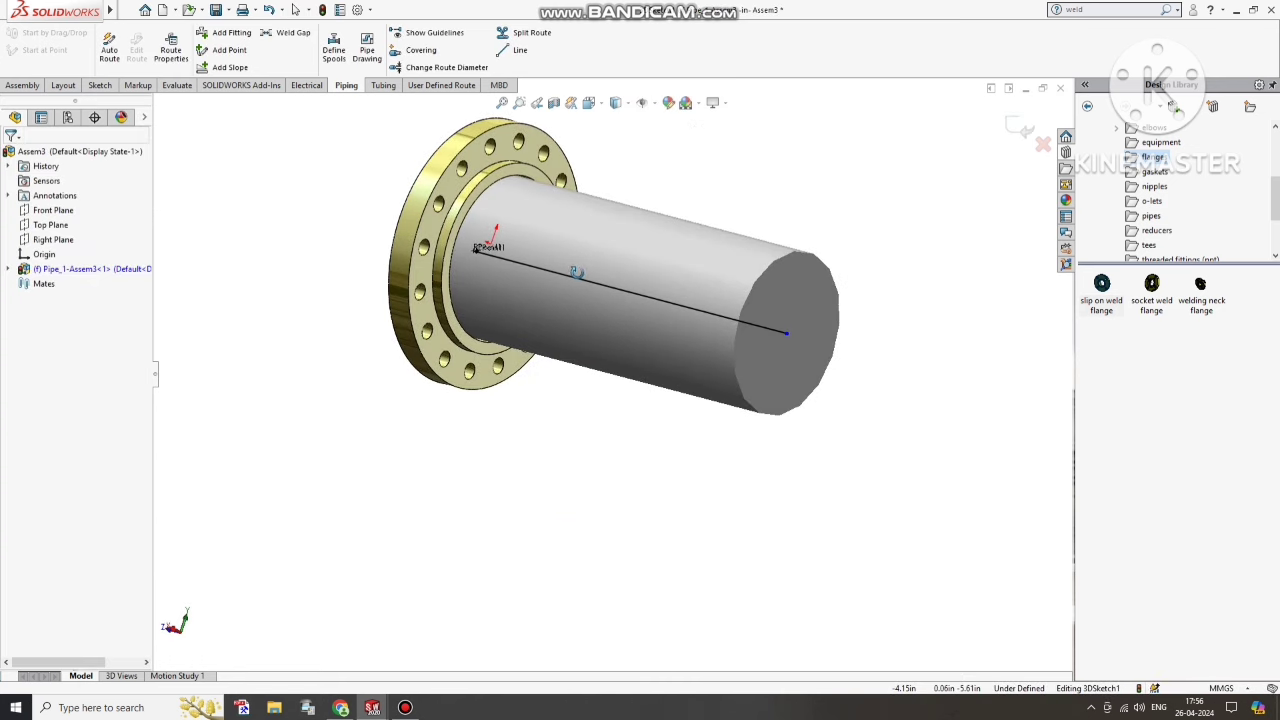
{"action": "scroll", "coordinate": [660, 245], "scroll_direction": "down", "scroll_amount": 2}
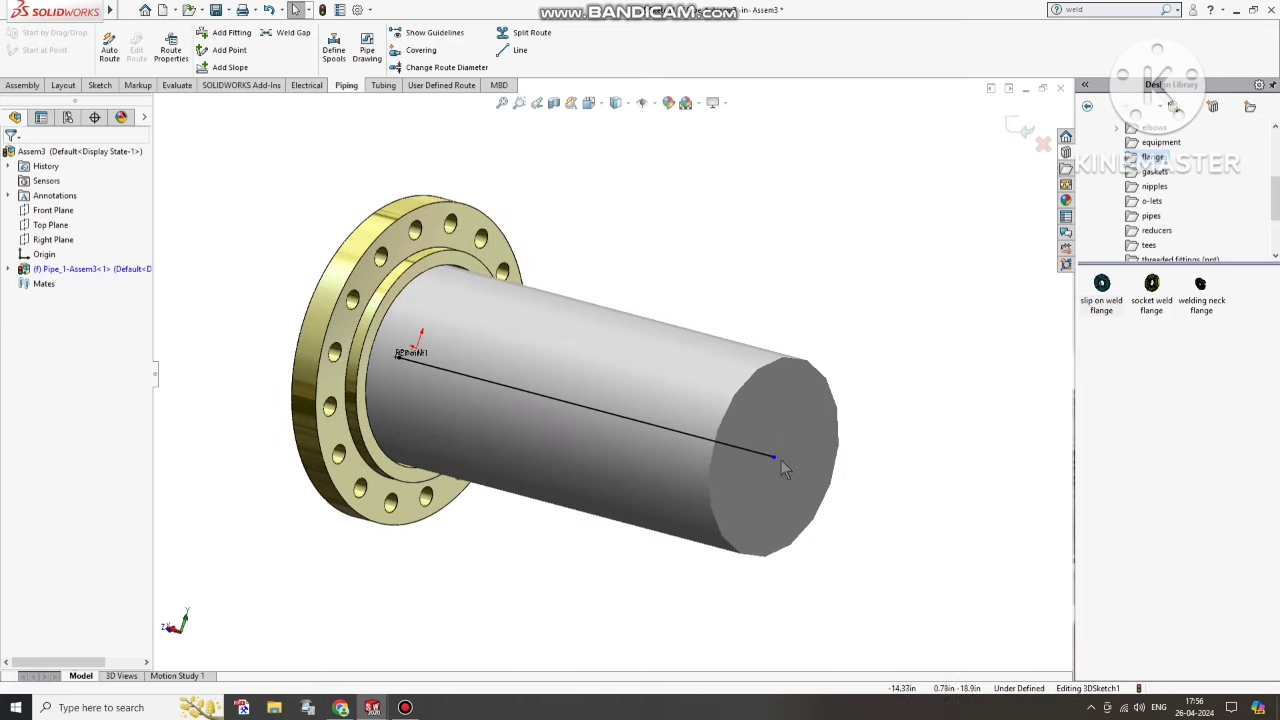
{"action": "left_click_drag", "start_coordinate": [710, 460], "coordinate": [448, 458]}
{"action": "scroll", "coordinate": [448, 458], "scroll_direction": "up", "scroll_amount": 1}
{"action": "scroll", "coordinate": [535, 514], "scroll_direction": "up", "scroll_amount": 2}
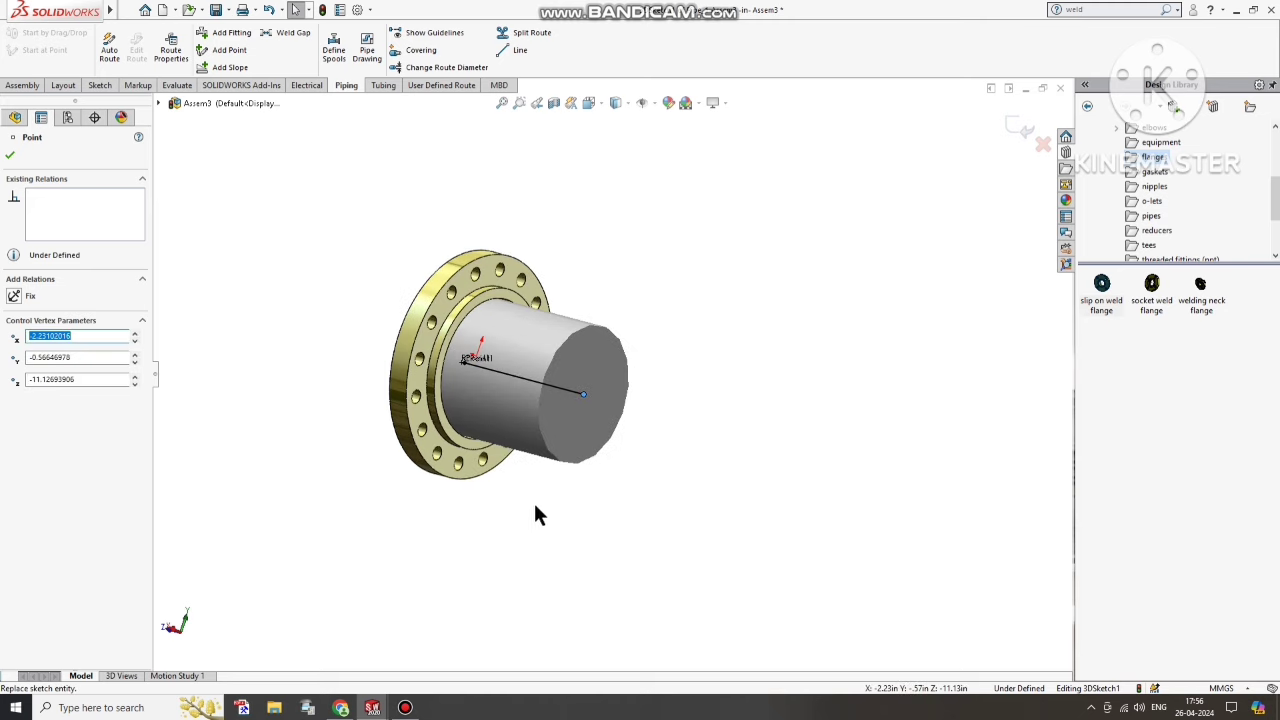
- Add a reducer in the REDUCER 12 x 6 SCH 40 configuration at the free end of the 12 in pipe
{"action": "scroll", "coordinate": [535, 514], "scroll_direction": "down", "scroll_amount": 2}
{"action": "scroll", "coordinate": [570, 213], "scroll_direction": "down", "scroll_amount": 2}
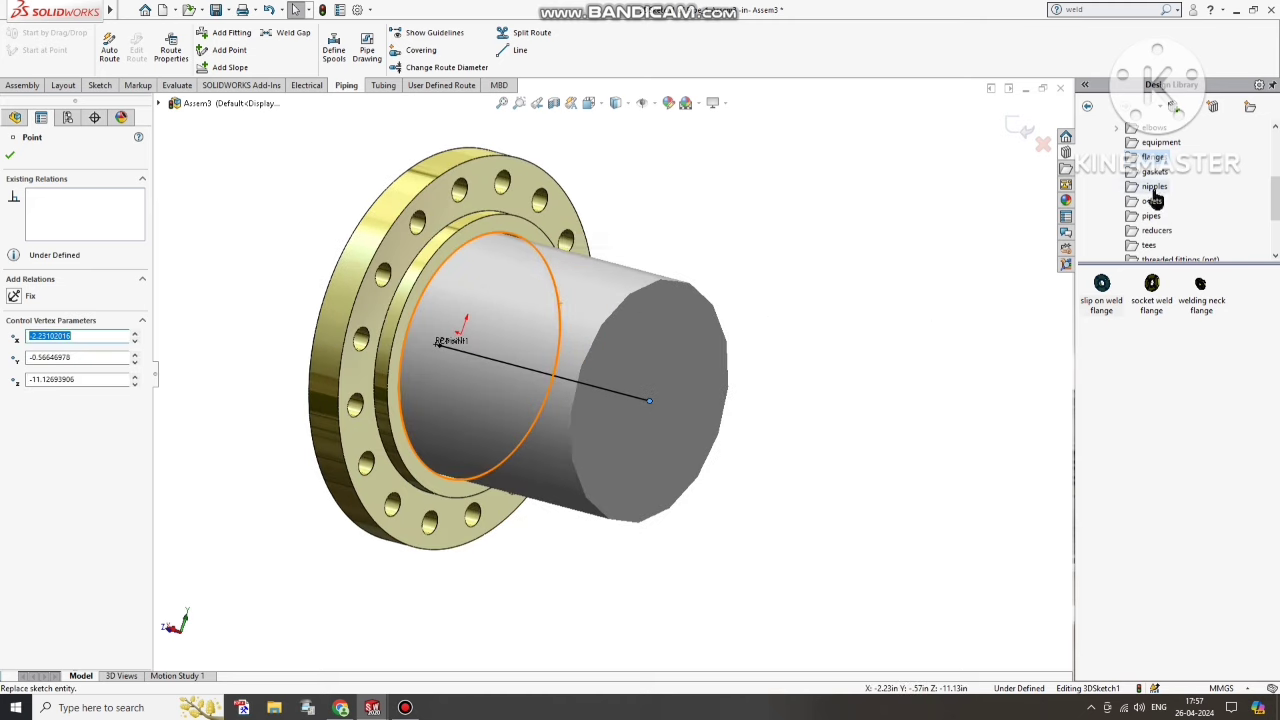
{"action": "left_click", "coordinate": [1156, 231]}
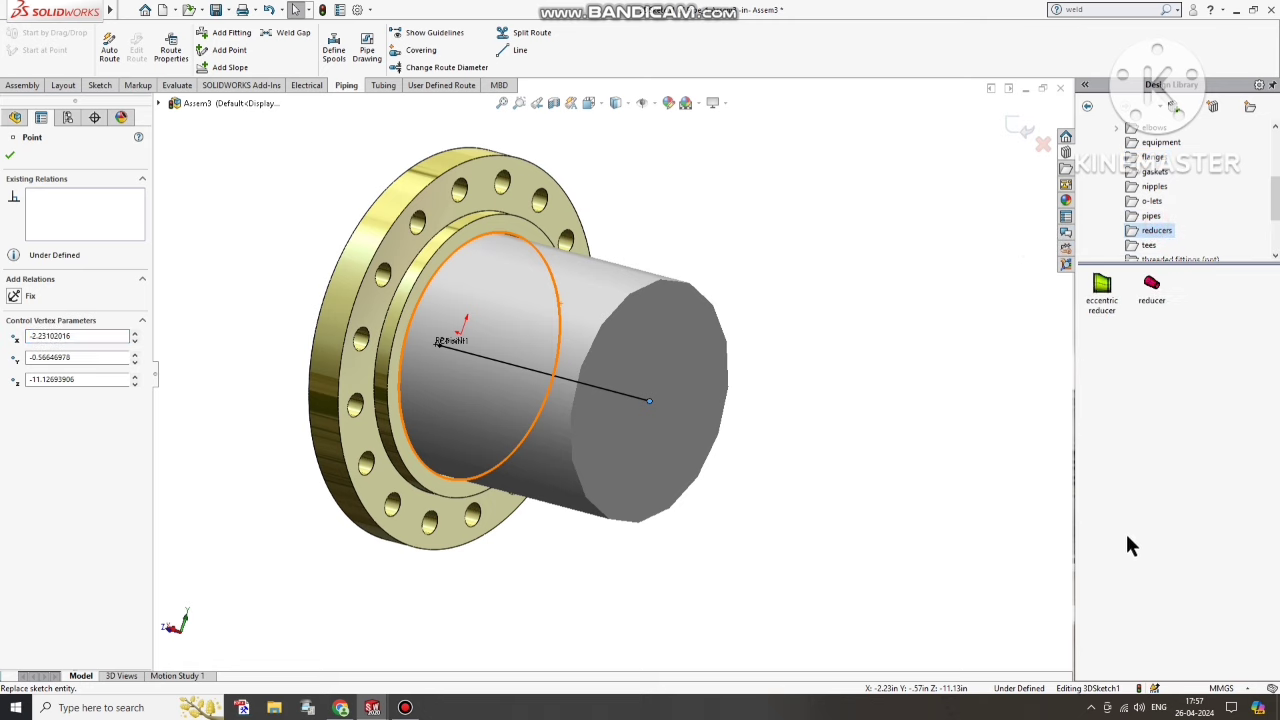
{"action": "left_click_drag", "start_coordinate": [1150, 300], "coordinate": [657, 409]}
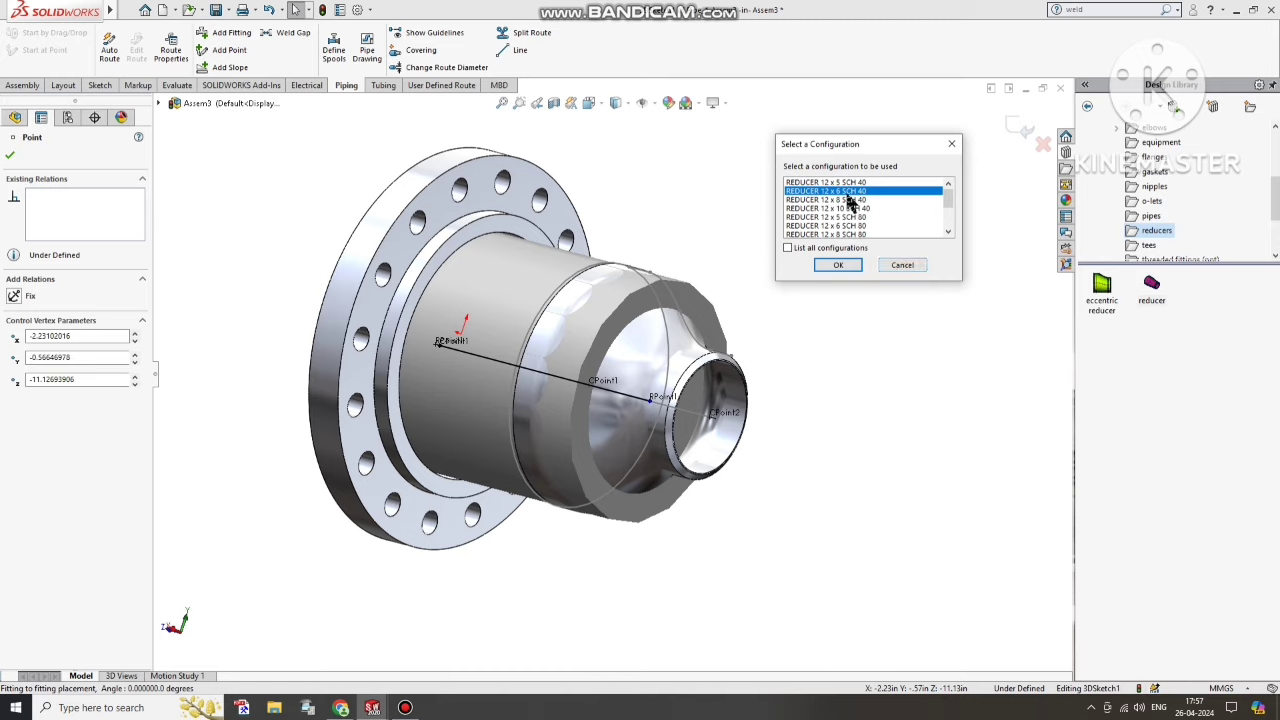
{"action": "left_click", "coordinate": [838, 265]}
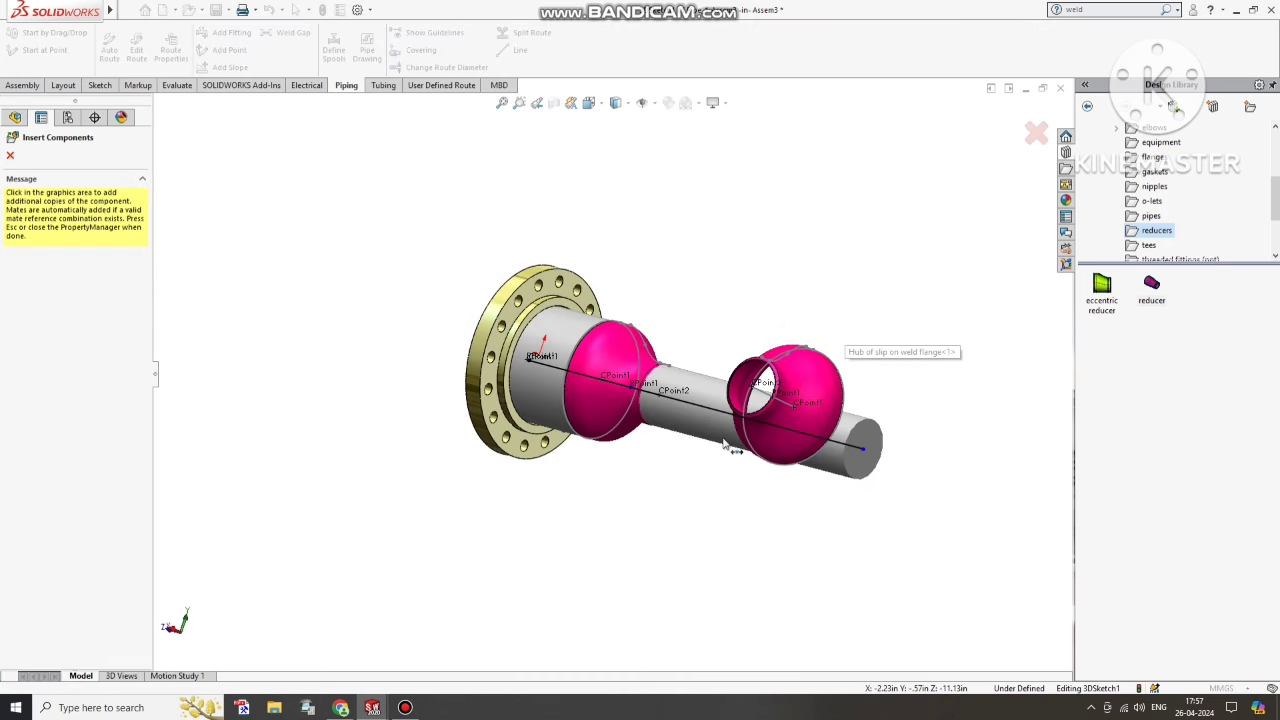
{"action": "scroll", "coordinate": [722, 440], "scroll_direction": "down", "scroll_amount": 3}
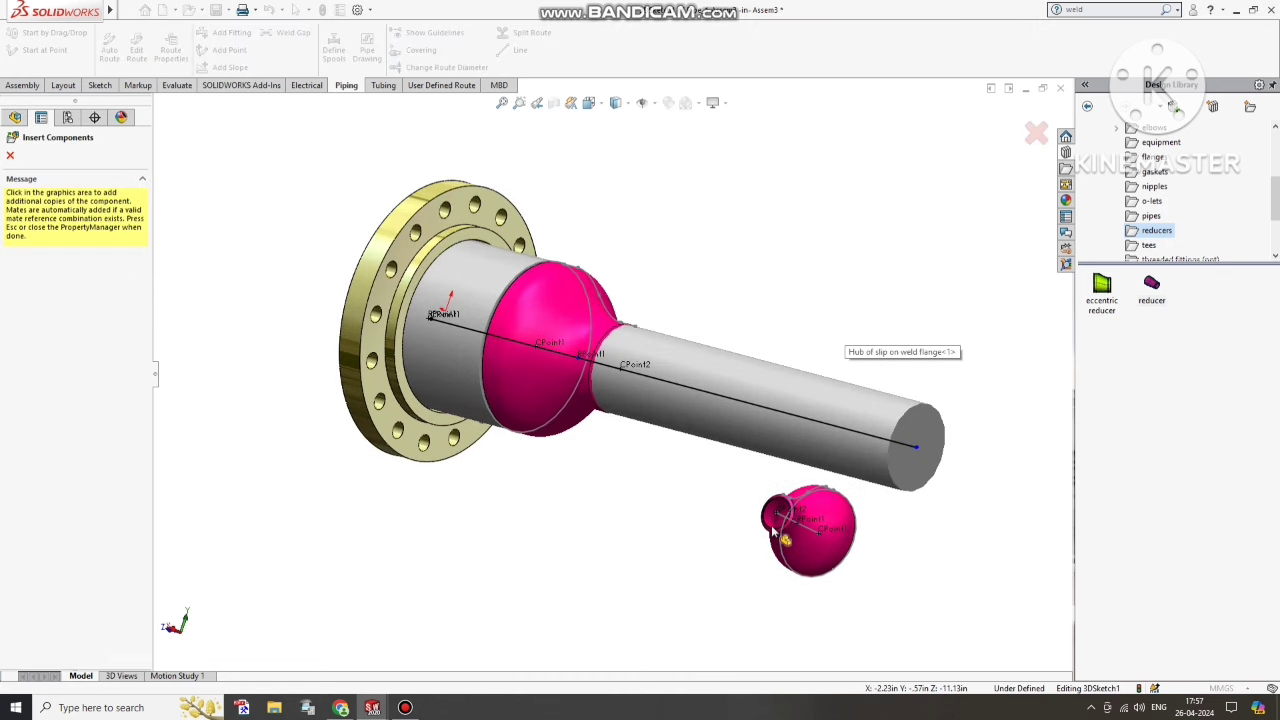
{"action": "key", "text": "Escape"}
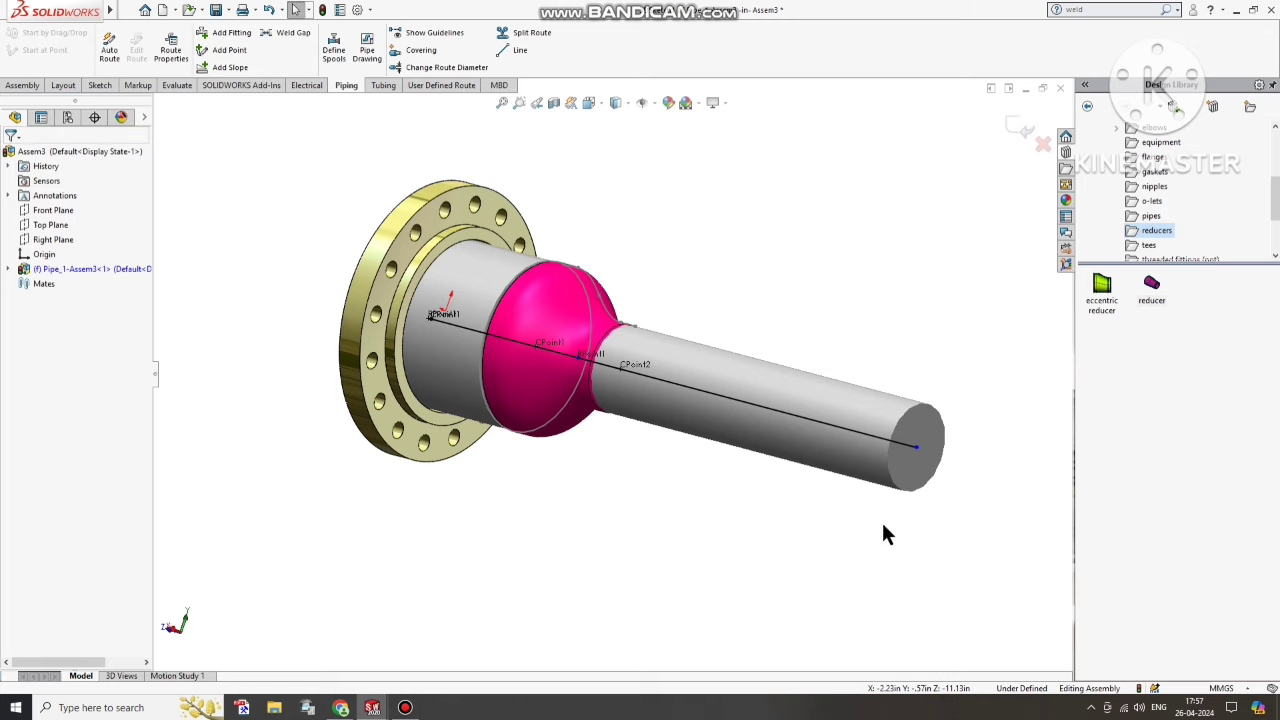
- Shorten the 6 in pipe and attach a slip on weld flange in the Slip On Flange 300-NPS6 configuration at its free end
{"action": "left_click_drag", "start_coordinate": [918, 455], "coordinate": [640, 460]}
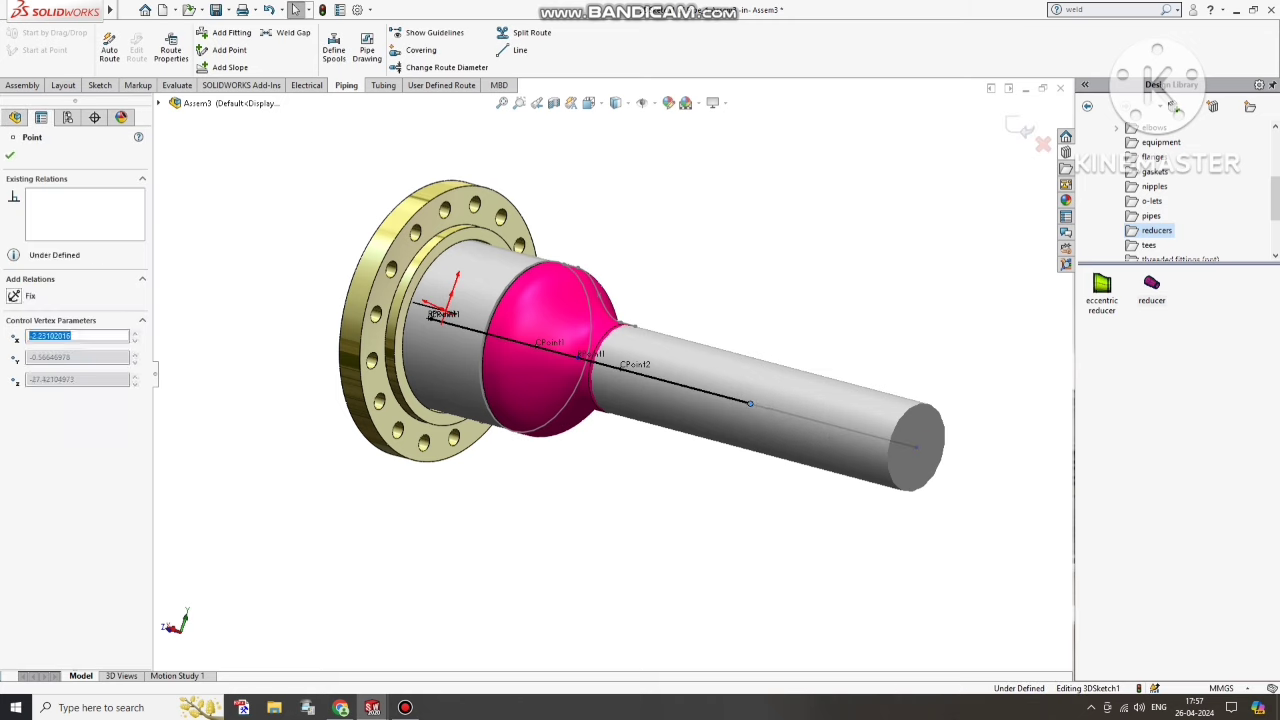
{"action": "left_click", "coordinate": [862, 265]}
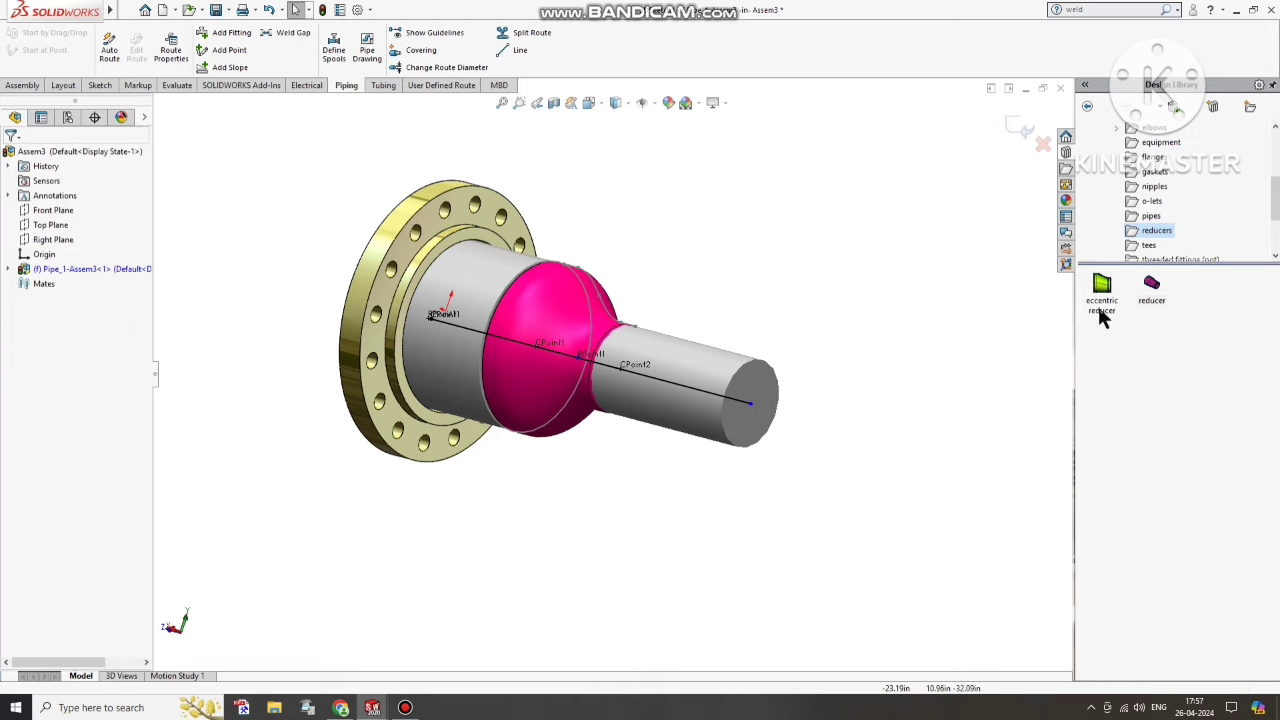
{"action": "left_click", "coordinate": [1152, 157]}
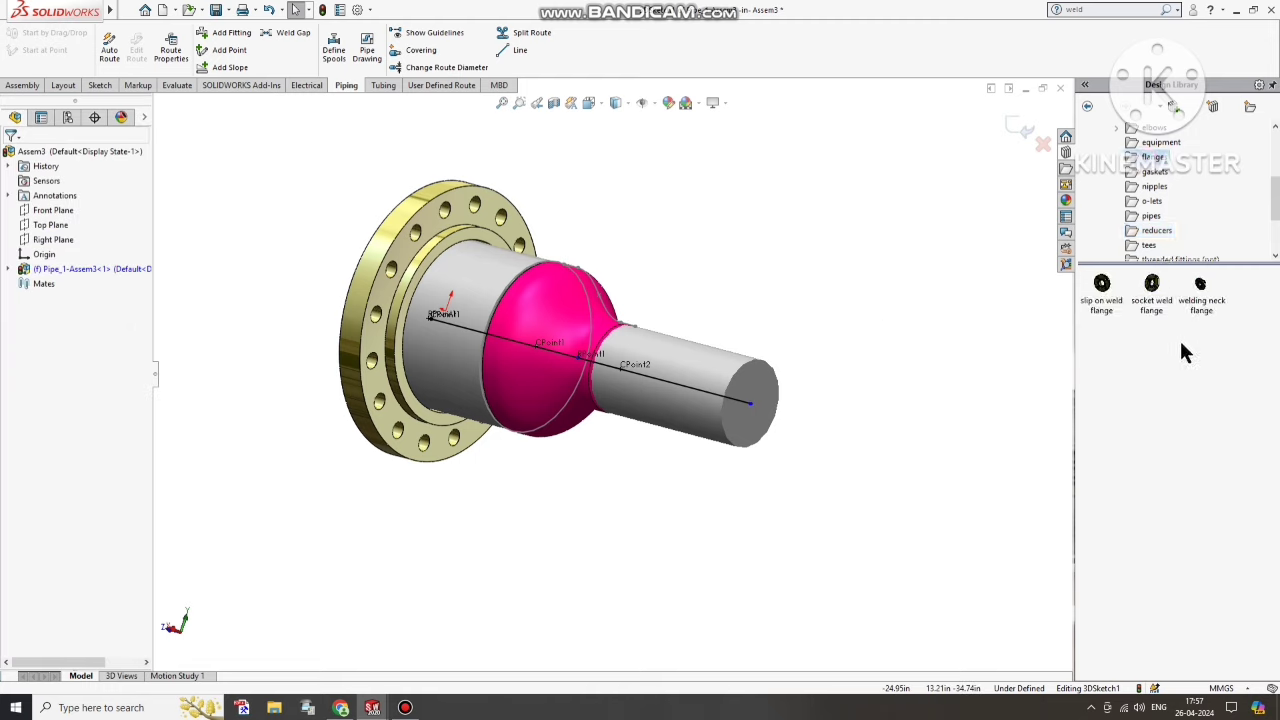
{"action": "mouse_move", "coordinate": [1155, 302]}
{"action": "left_click_drag", "start_coordinate": [1105, 305], "coordinate": [750, 410]}
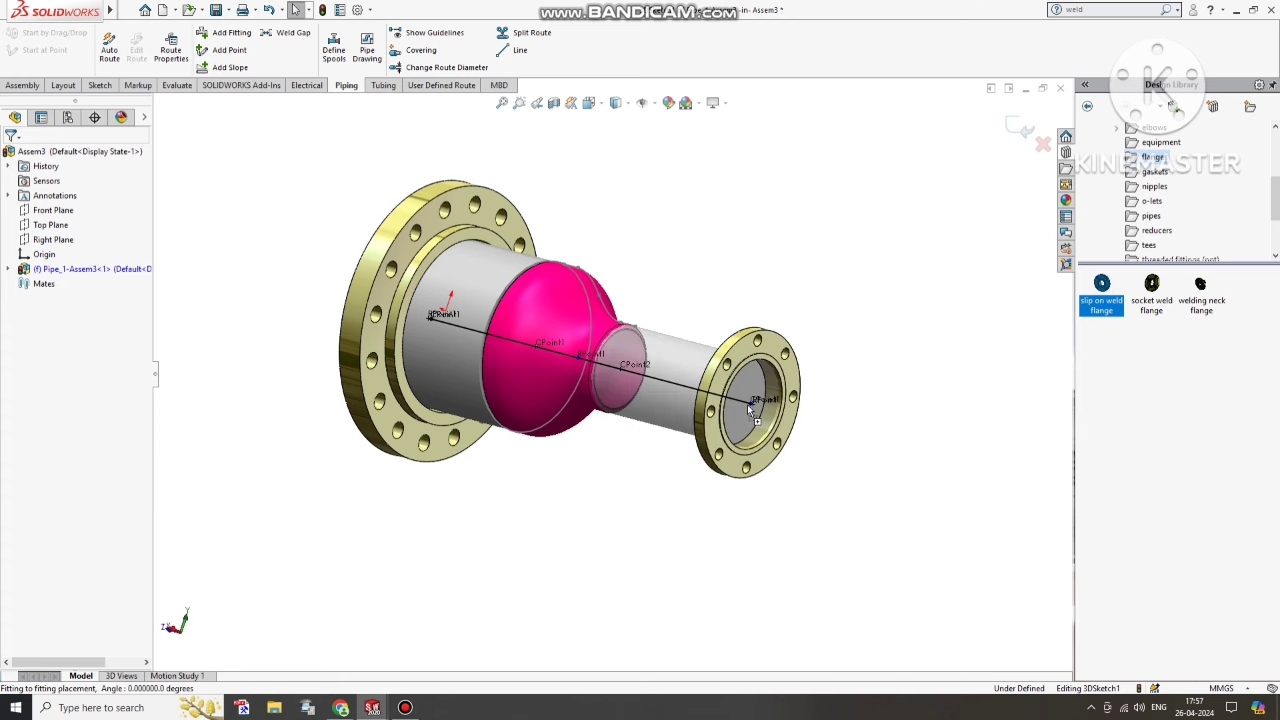
{"action": "left_click_drag", "start_coordinate": [881, 401], "coordinate": [895, 401]}
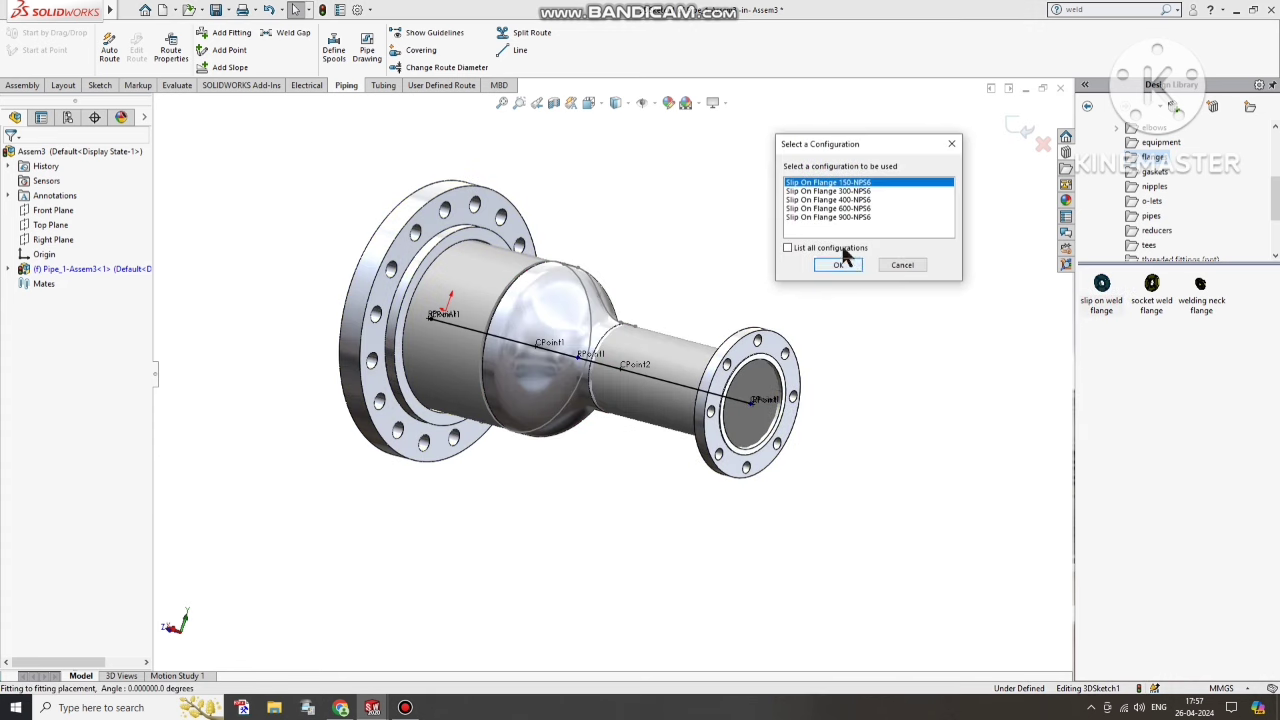
{"action": "left_click", "coordinate": [831, 191]}
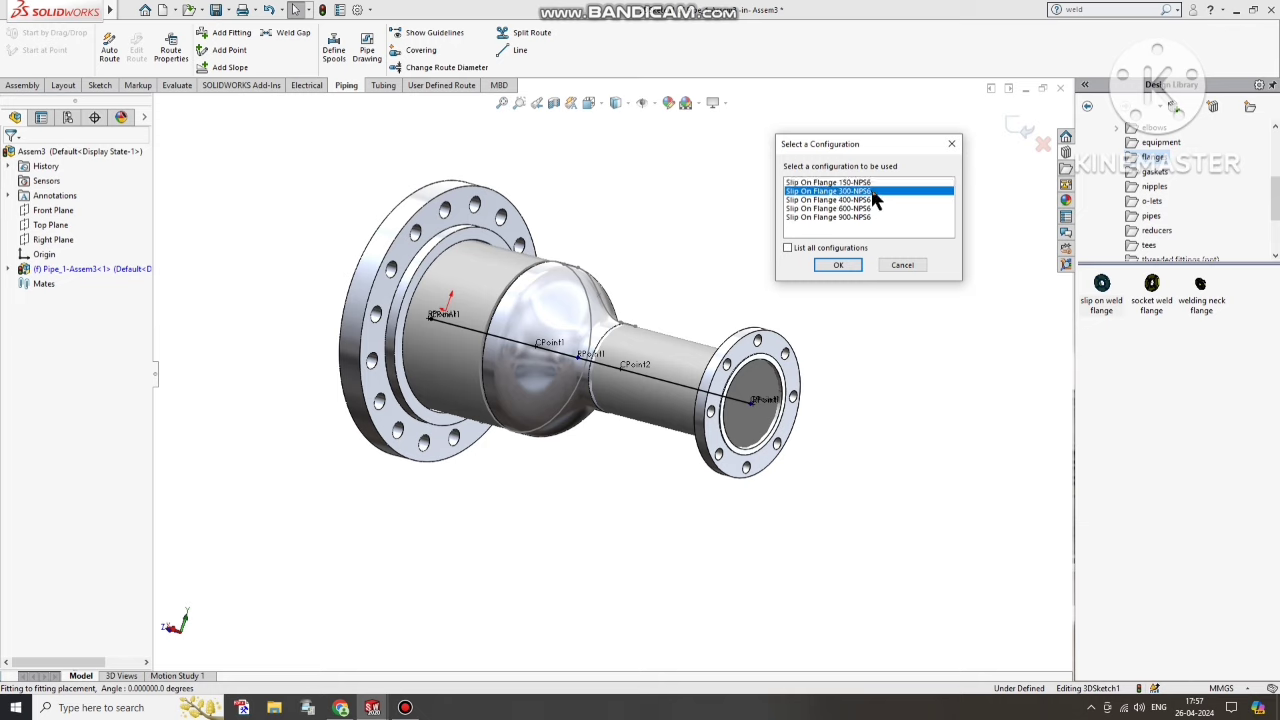
{"action": "left_click", "coordinate": [840, 266]}
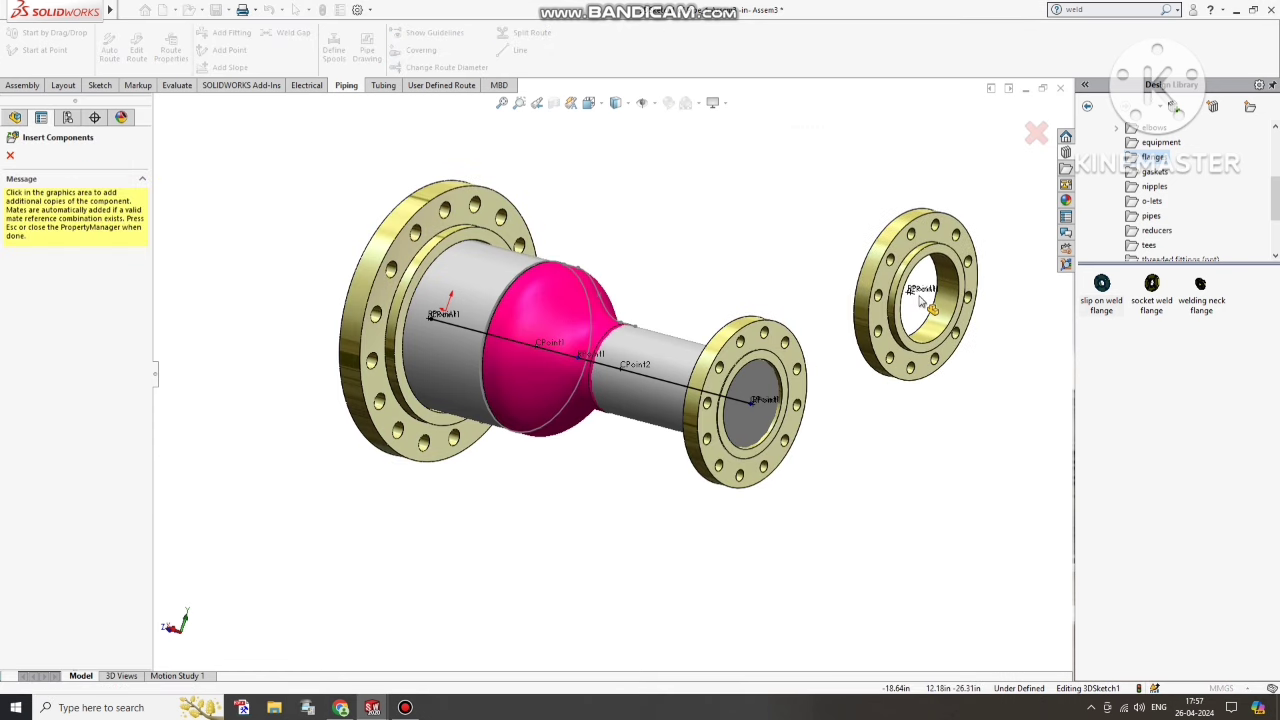
{"action": "key", "text": "Escape"}
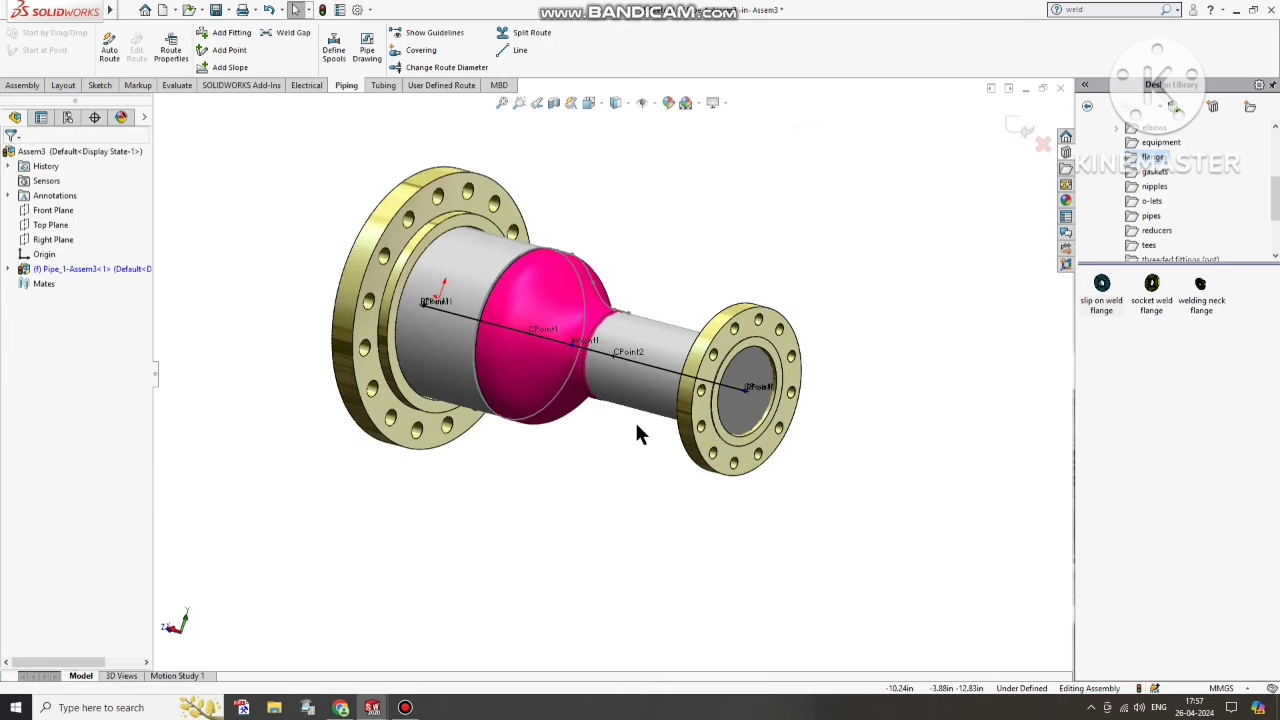
- Dimension the route line between the 12 in flange and the reducer's center point as 220 mm
{"action": "middle_click_drag", "start_coordinate": [760, 380], "coordinate": [895, 385]}
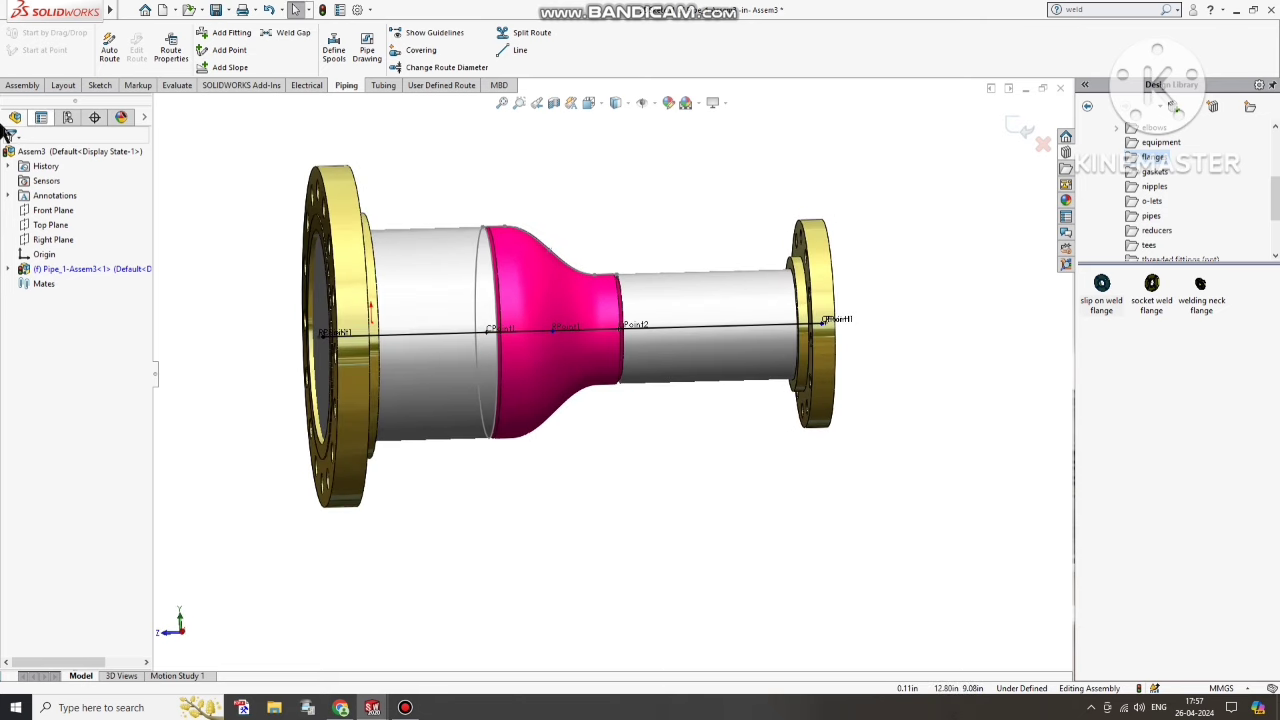
{"action": "left_click", "coordinate": [20, 86]}
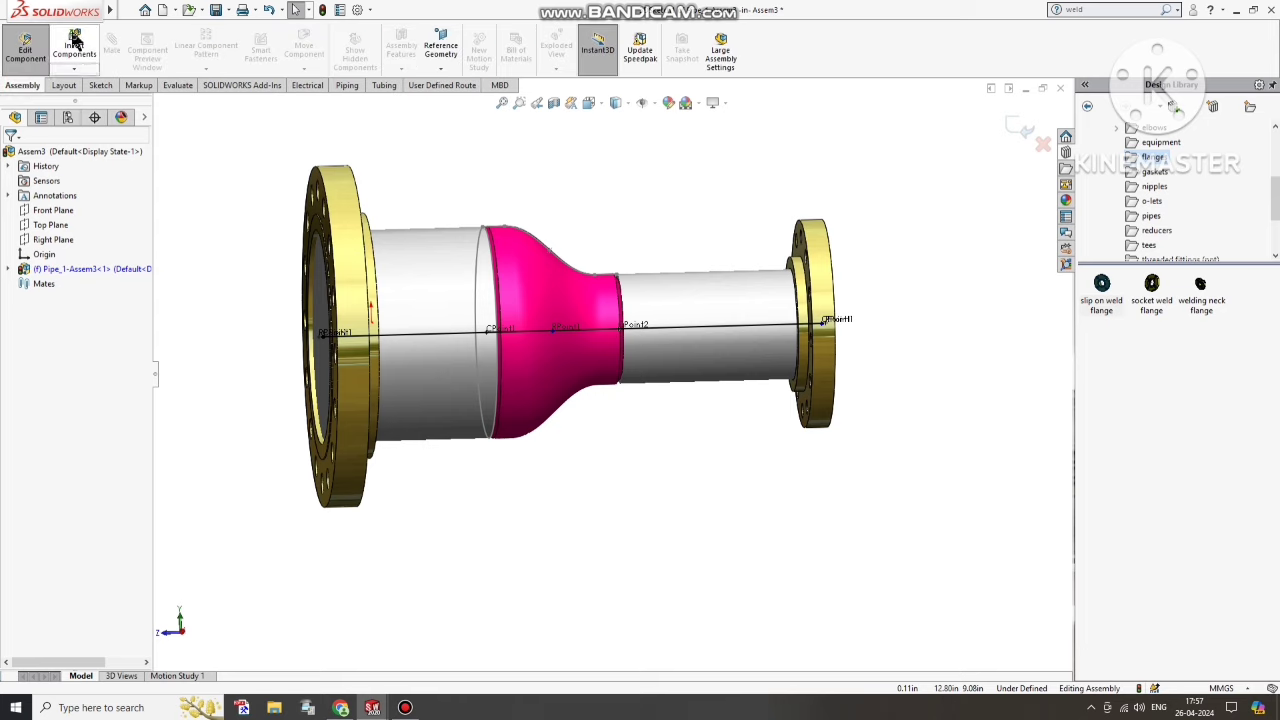
{"action": "left_click", "coordinate": [108, 87]}
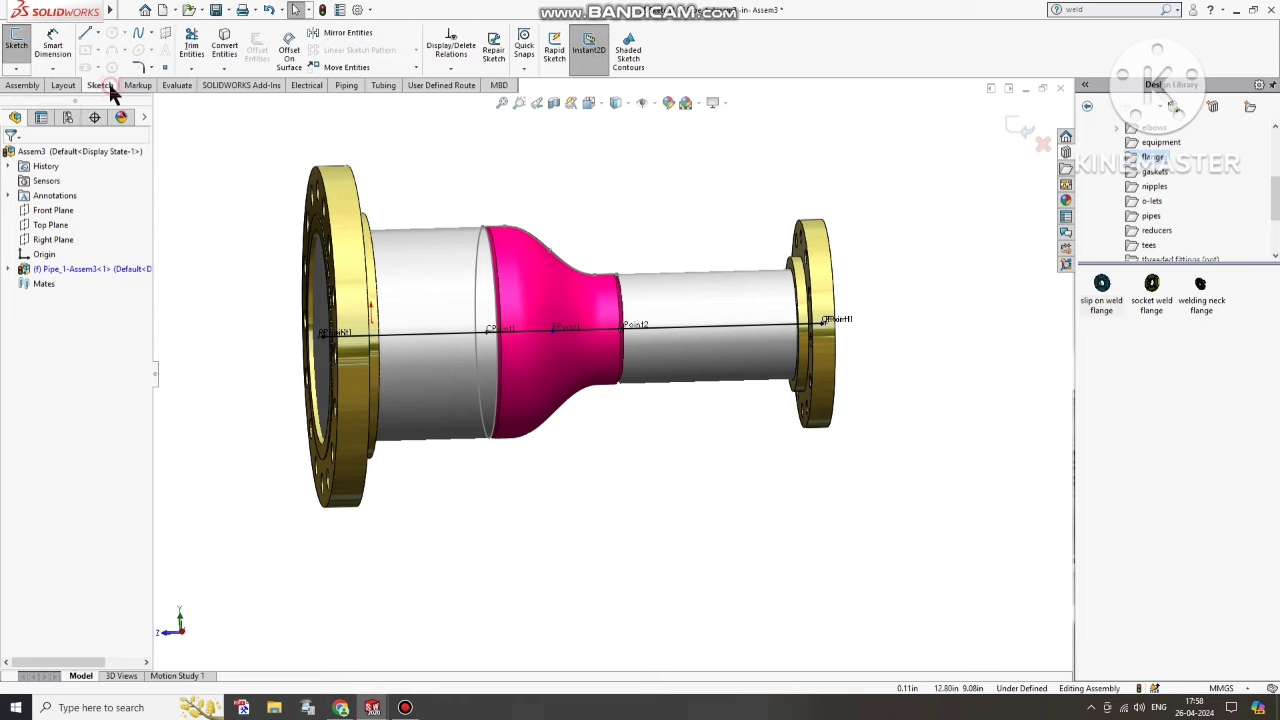
{"action": "left_click", "coordinate": [55, 60]}
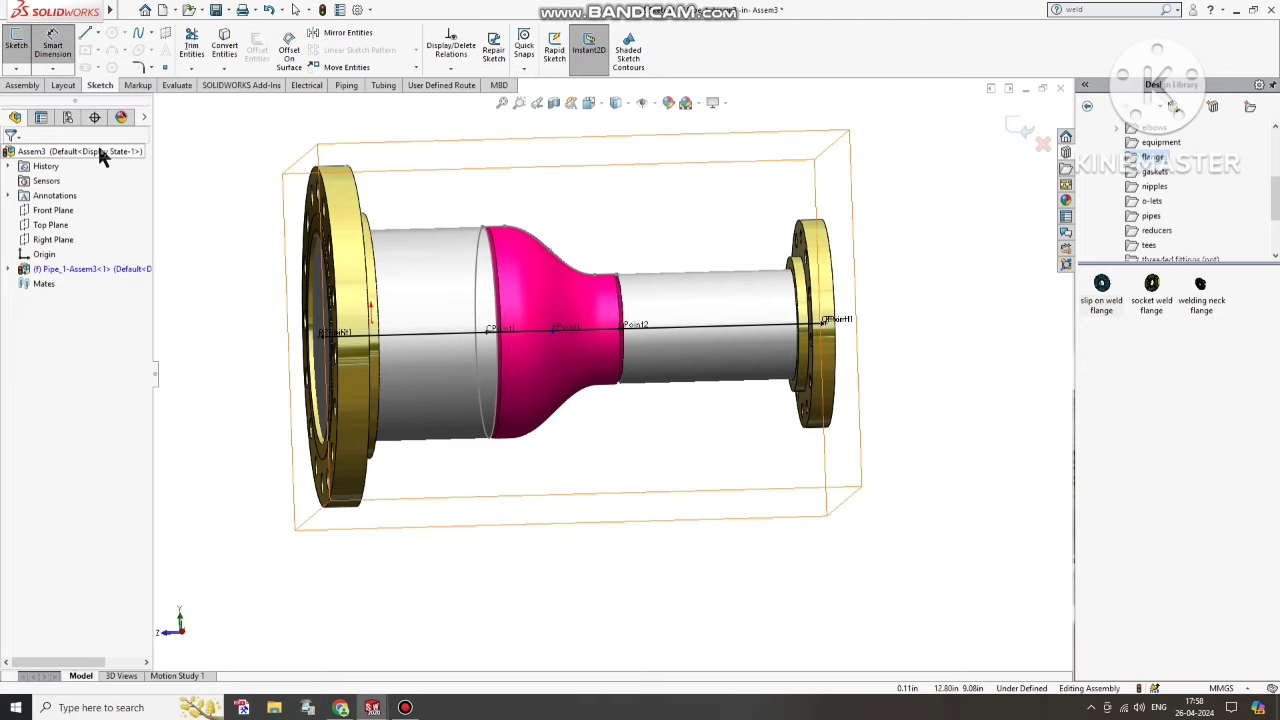
{"action": "middle_click_drag", "start_coordinate": [451, 266], "coordinate": [409, 314]}
{"action": "left_click", "coordinate": [406, 332]}
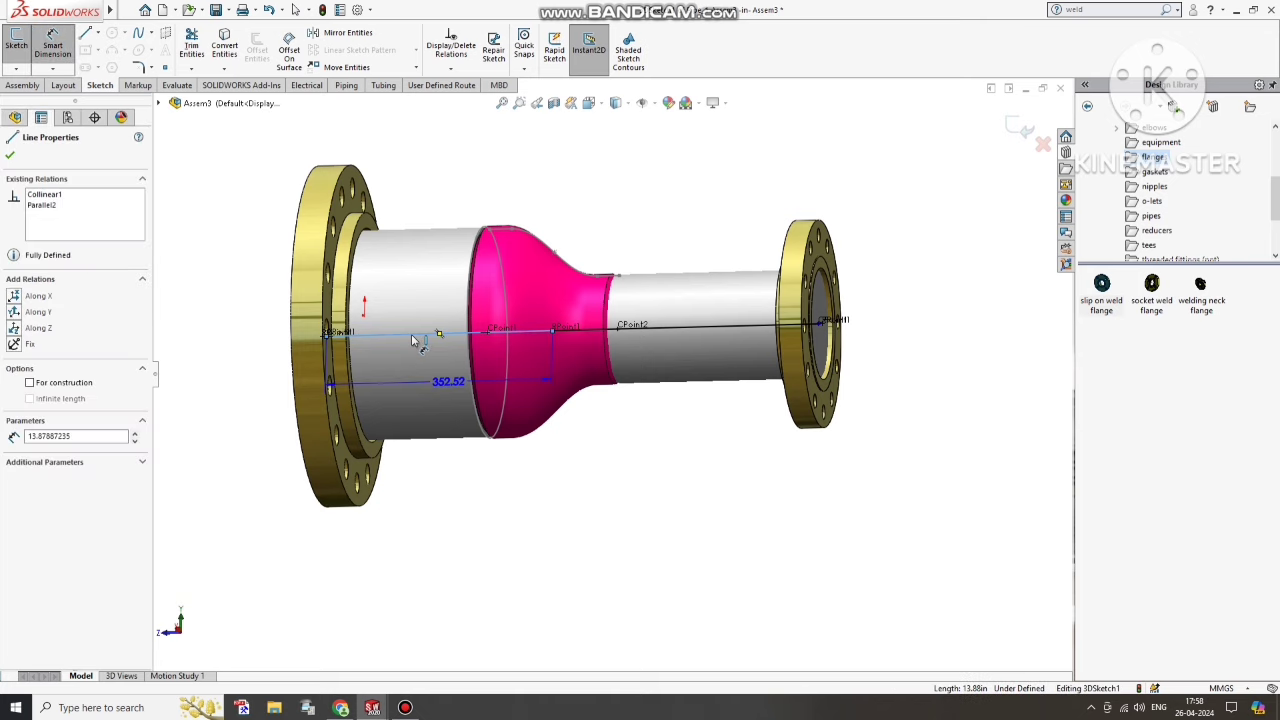
{"action": "left_click", "coordinate": [453, 567]}
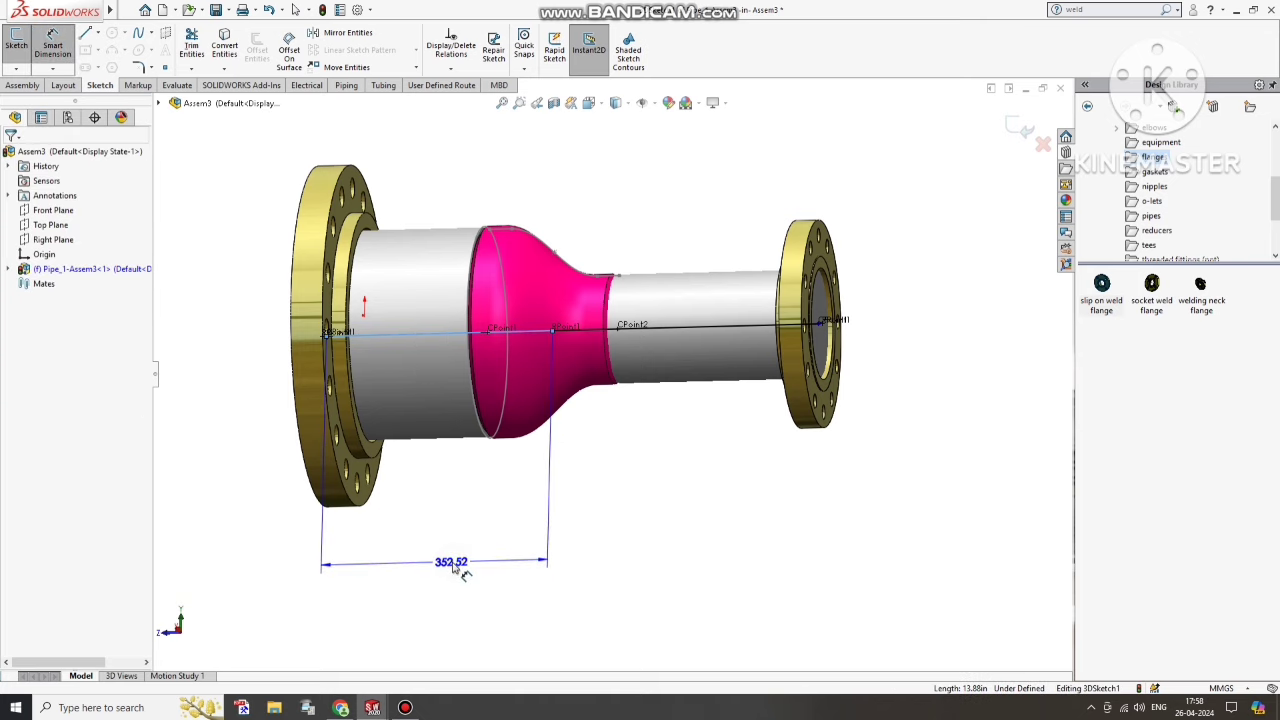
{"action": "left_click", "coordinate": [458, 567]}
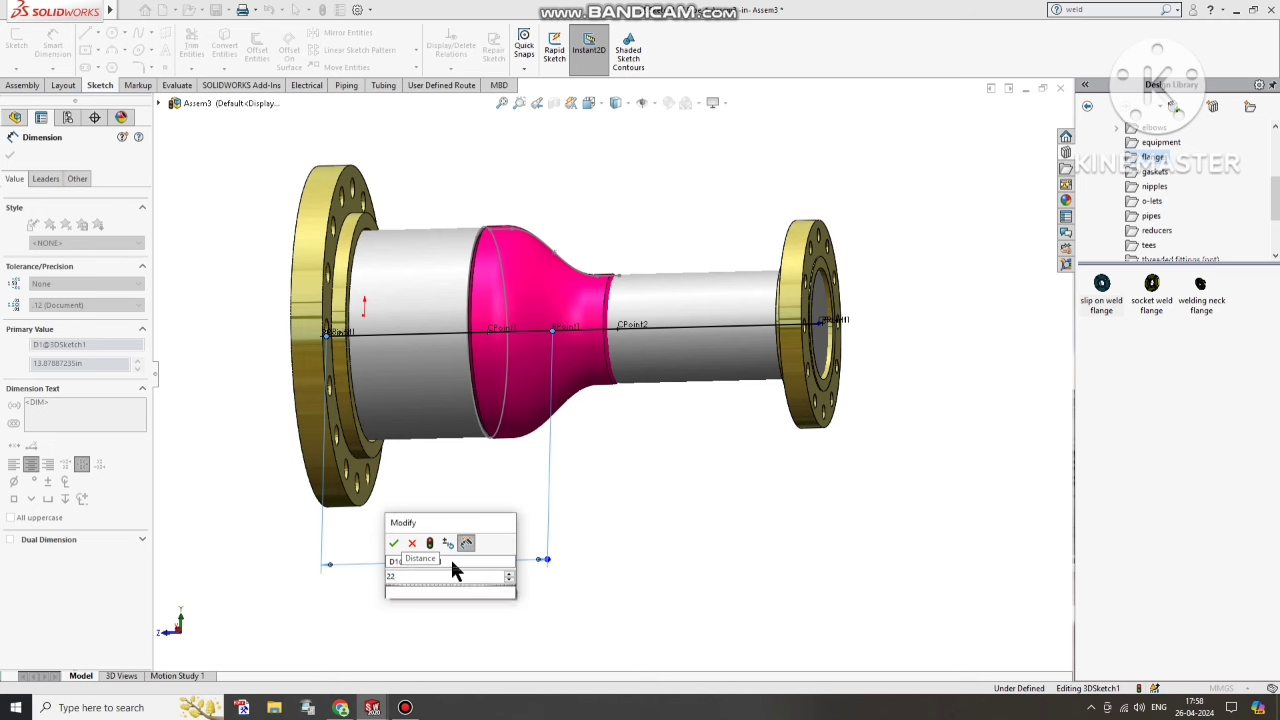
{"action": "key", "text": "Return"}
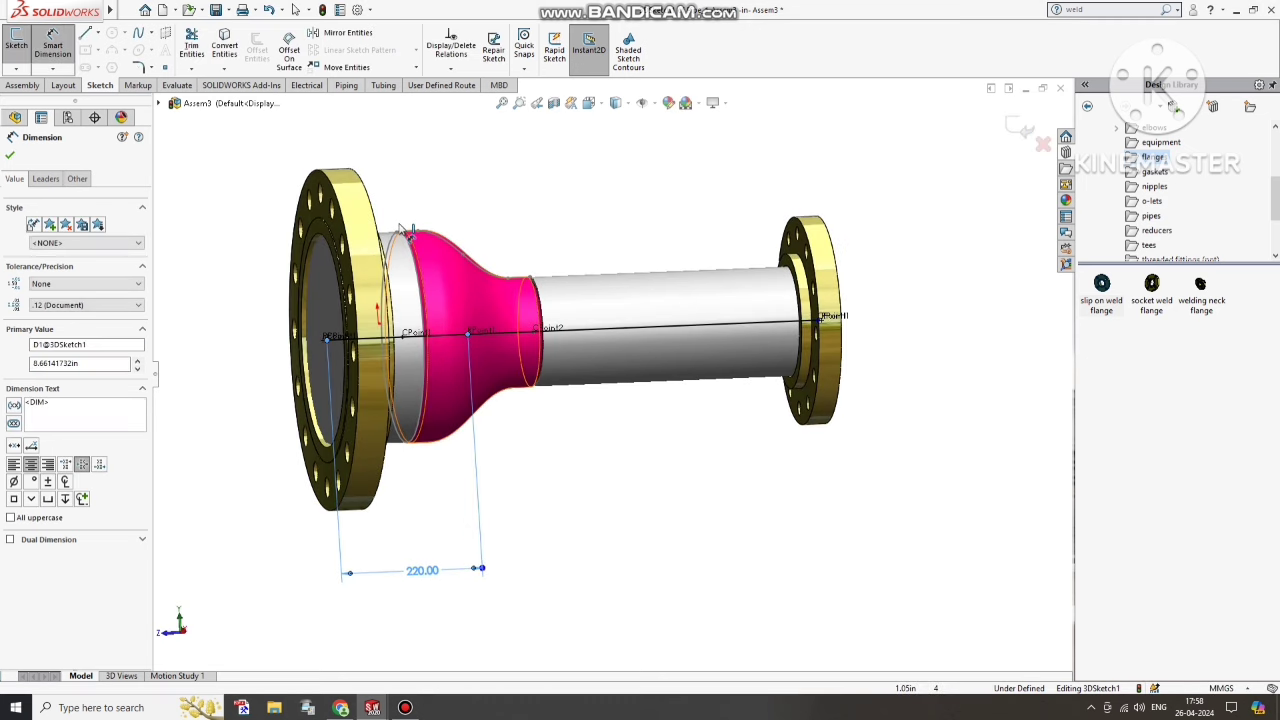
- Dimension the route line from the reducer's center point to the 6 in flange as 229 mm
{"action": "mouse_move", "coordinate": [5, 15]}
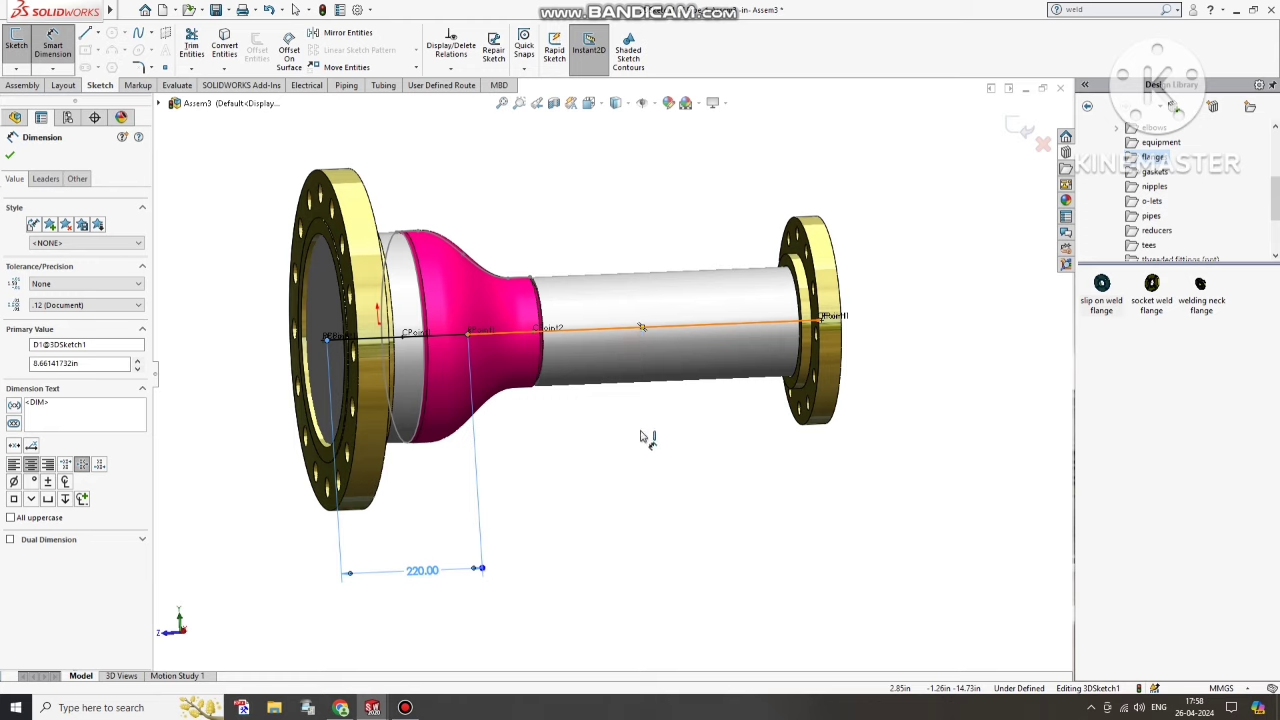
{"action": "left_click", "coordinate": [656, 487]}
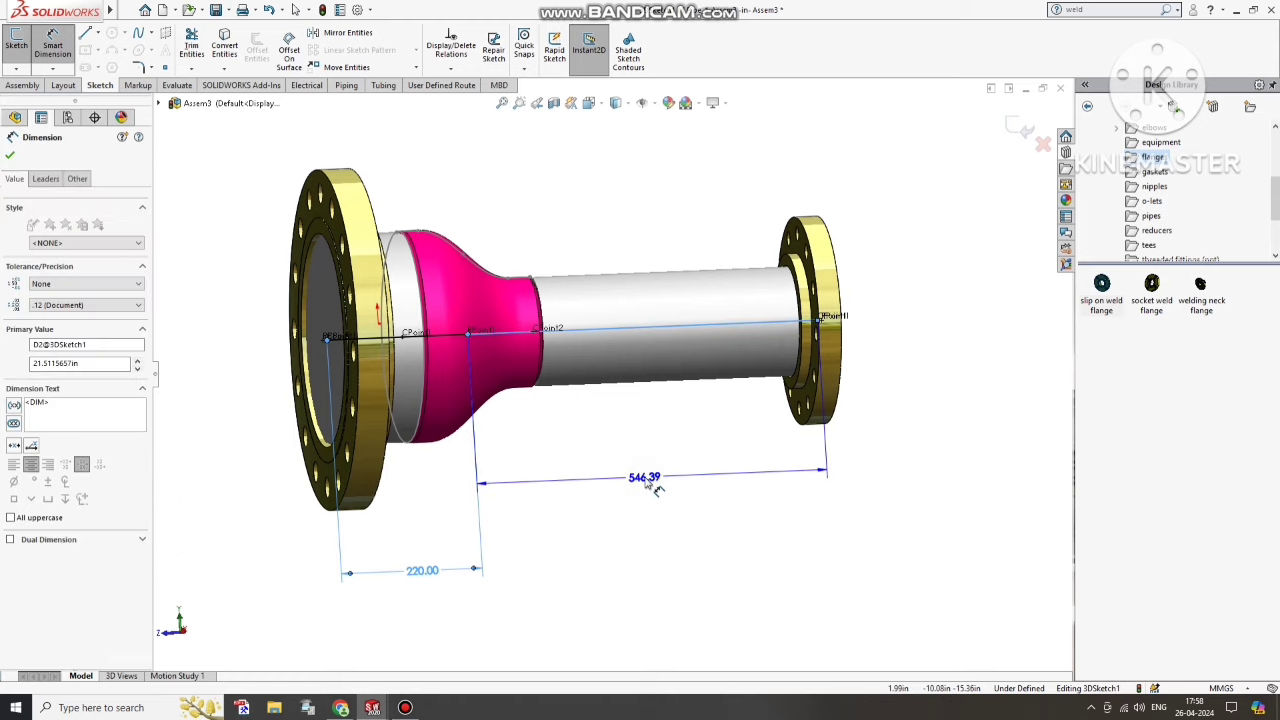
{"action": "type", "text": "20.0"}
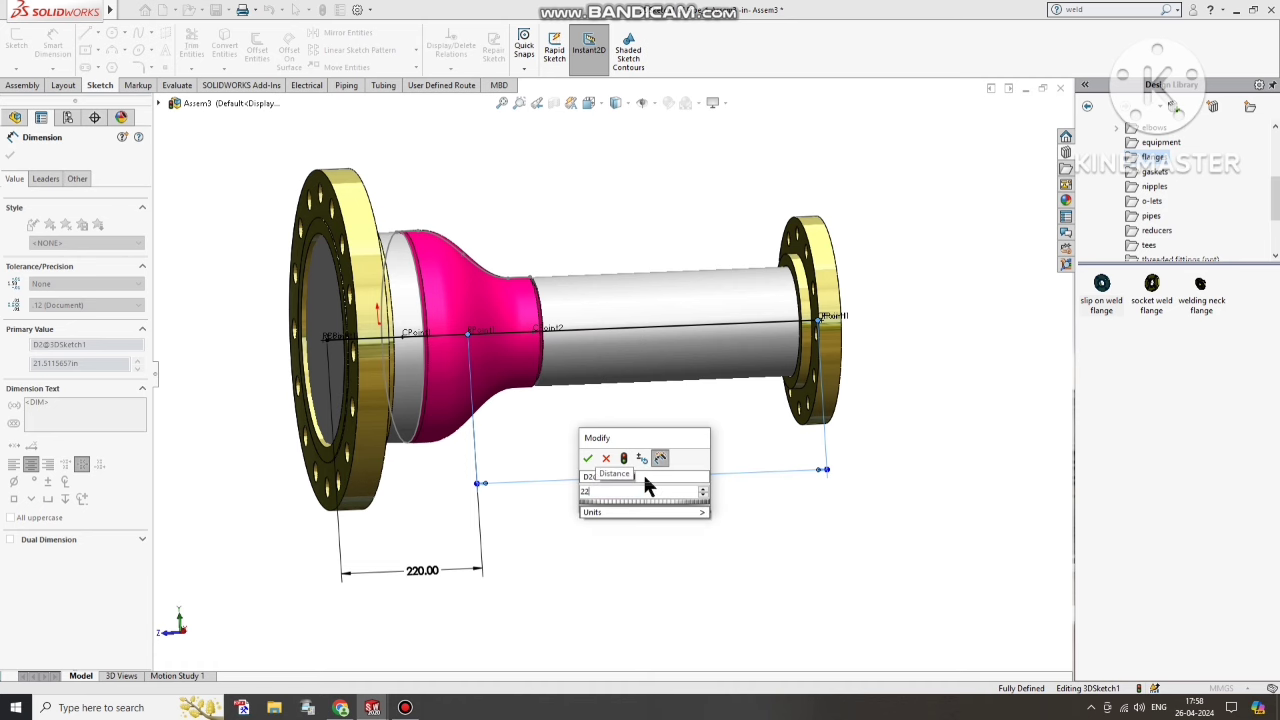
{"action": "key", "text": "Return"}
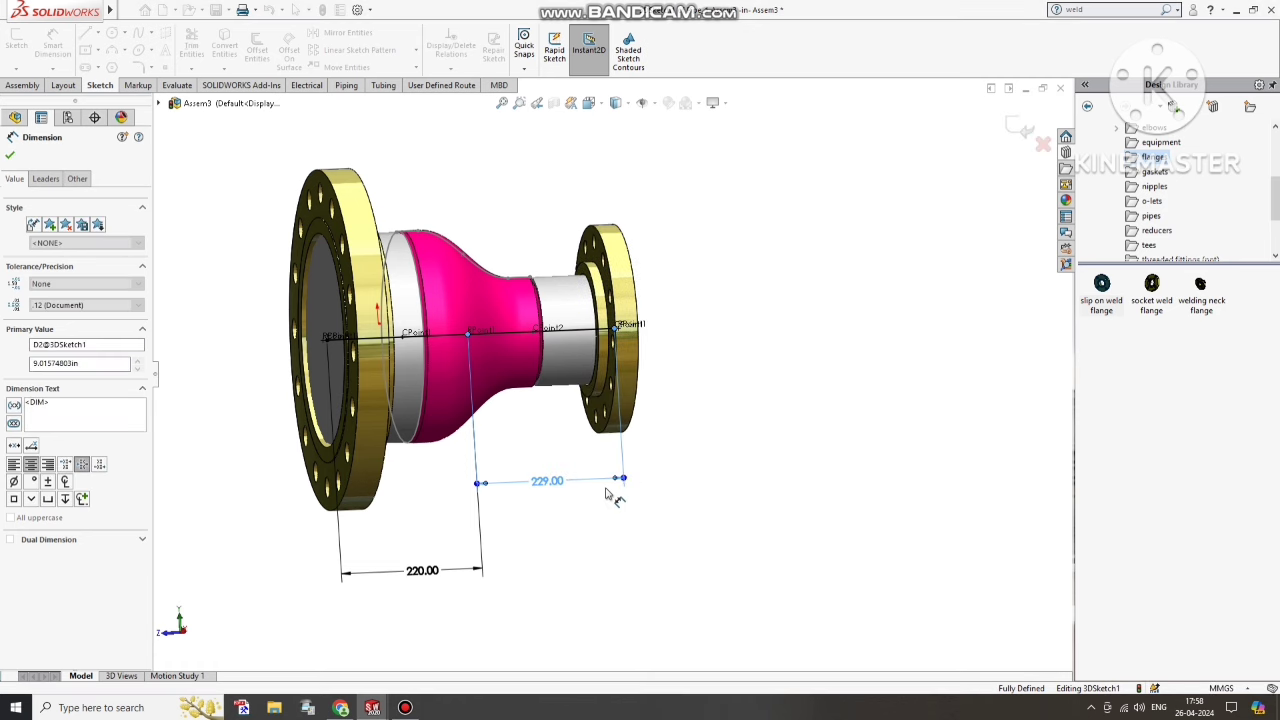
{"action": "middle_click_drag", "start_coordinate": [823, 391], "coordinate": [735, 446]}
{"action": "scroll", "coordinate": [522, 263], "scroll_direction": "up", "scroll_amount": 3}
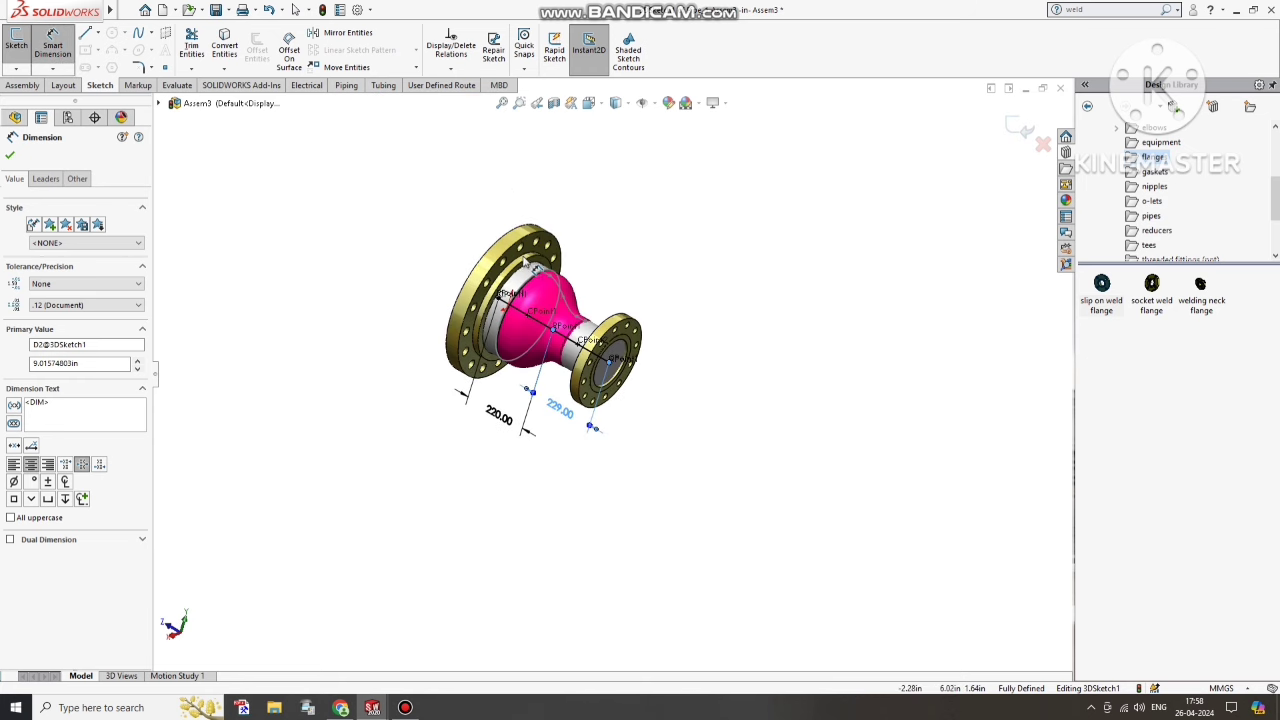
{"action": "scroll", "coordinate": [525, 266], "scroll_direction": "down", "scroll_amount": 3}
{"action": "scroll", "coordinate": [577, 382], "scroll_direction": "down", "scroll_amount": 2}
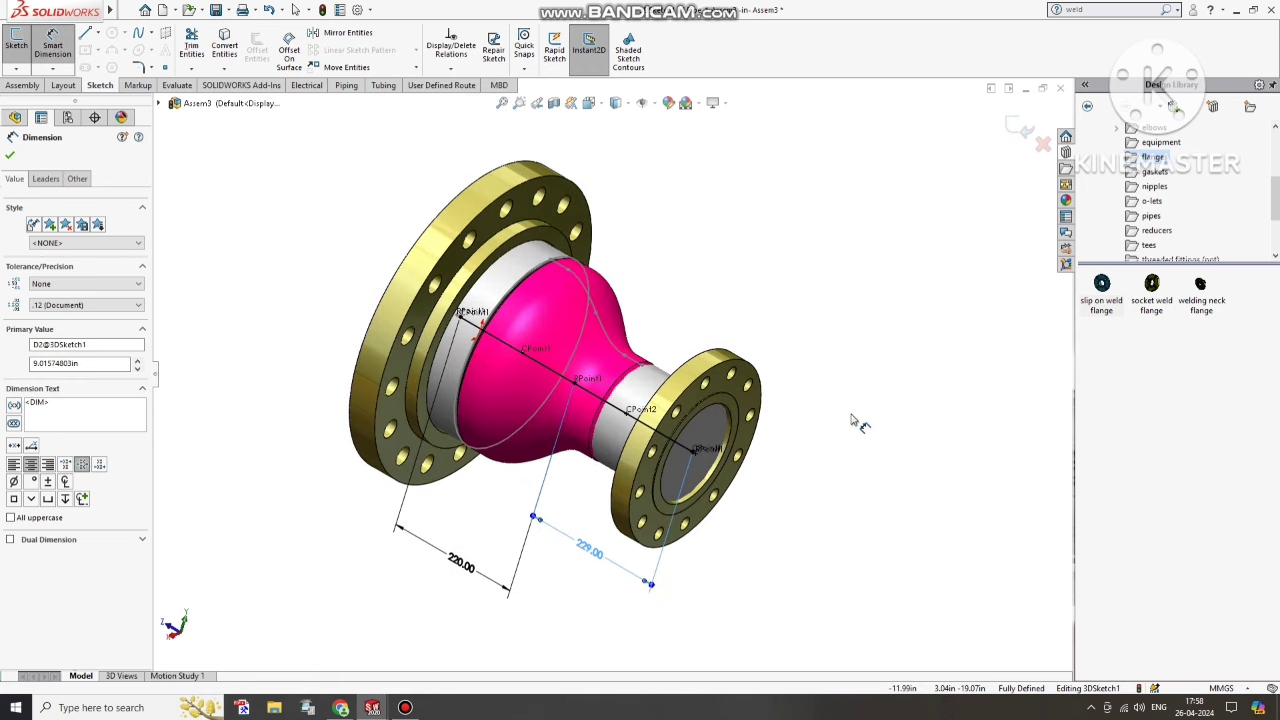
{"action": "key", "text": "Escape"}
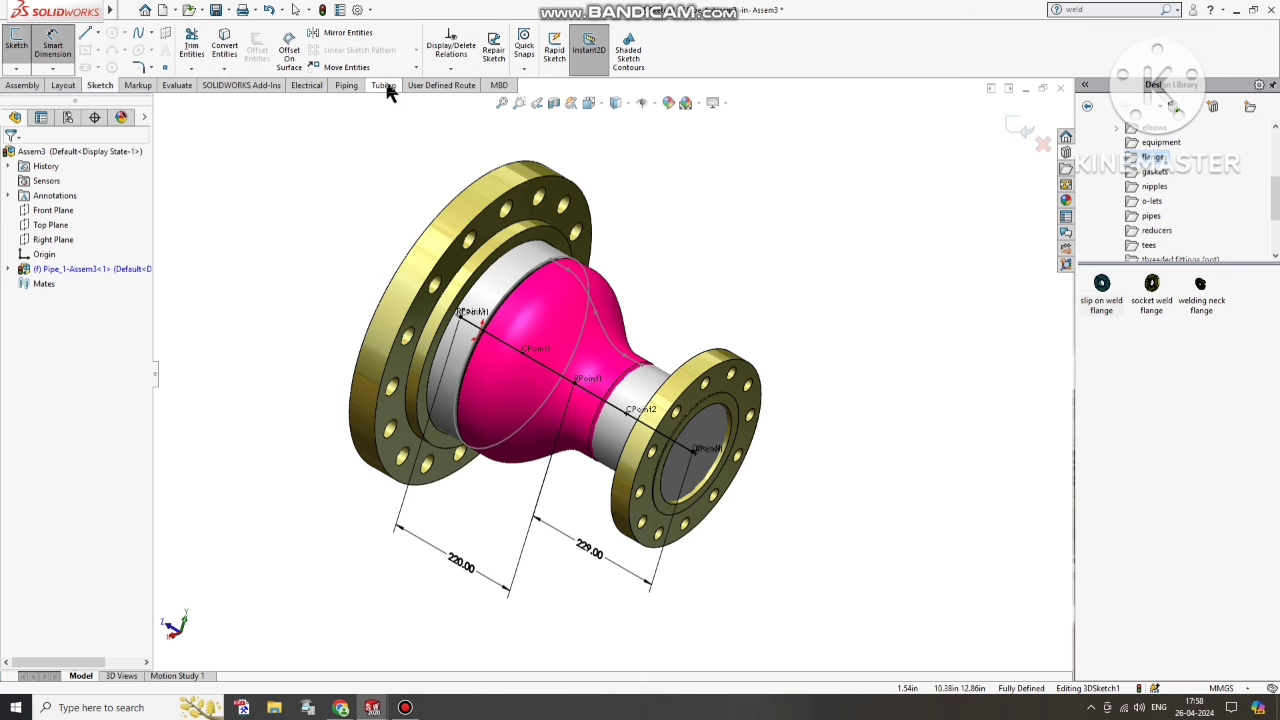
- Measure the overall distance between the outer faces of the two flanges
{"action": "left_click", "coordinate": [178, 86]}
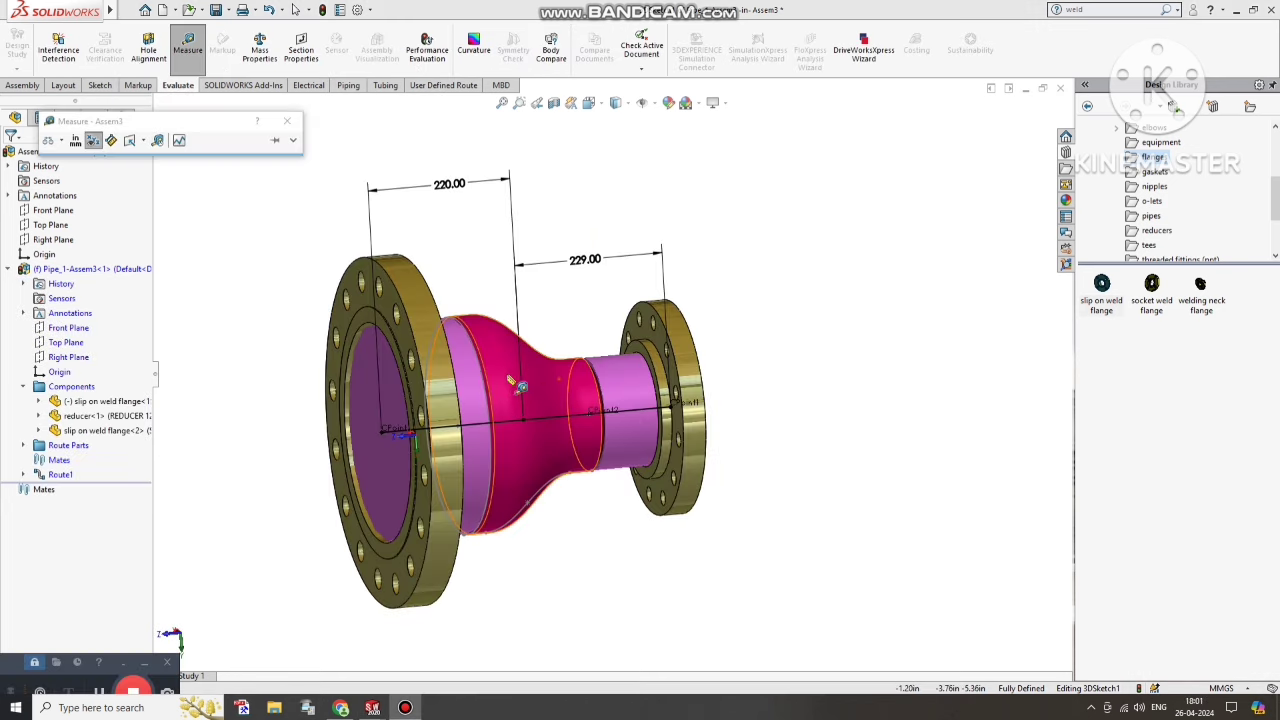
{"action": "middle_click_drag", "start_coordinate": [514, 366], "coordinate": [402, 522]}
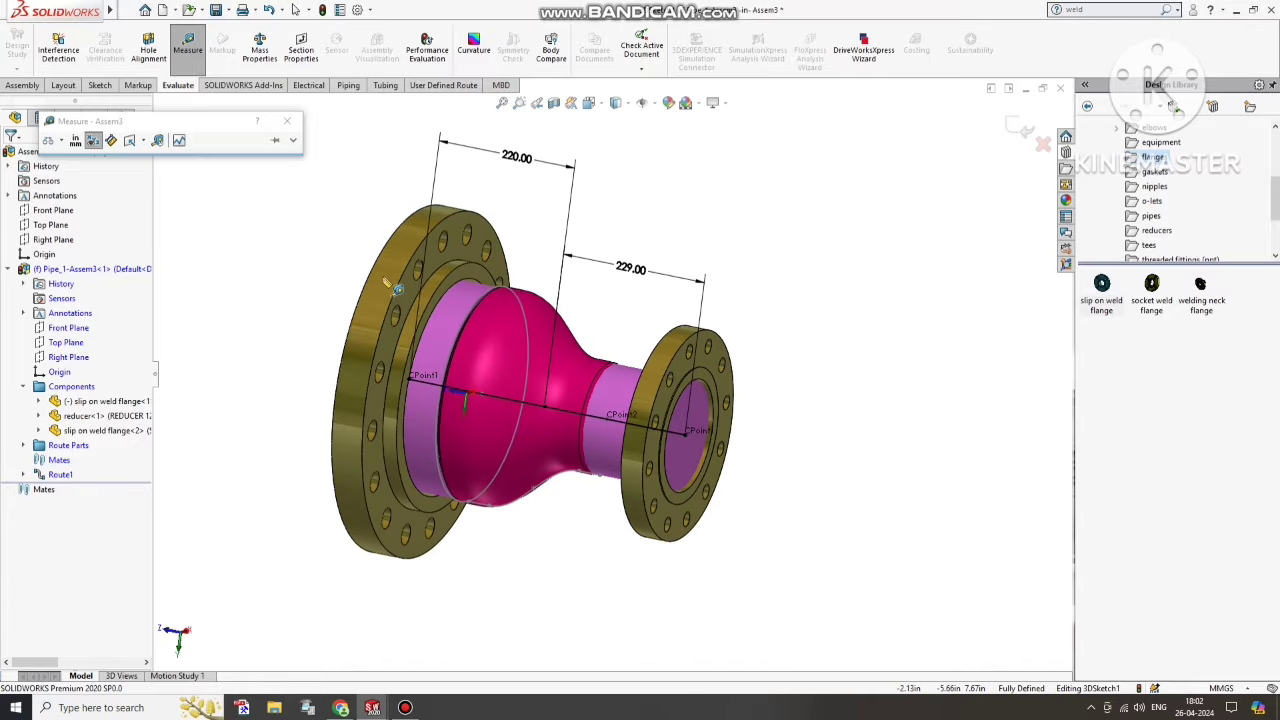
{"action": "middle_click_drag", "start_coordinate": [278, 302], "coordinate": [309, 280]}
{"action": "left_click", "coordinate": [425, 262]}
{"action": "left_click", "coordinate": [690, 352]}
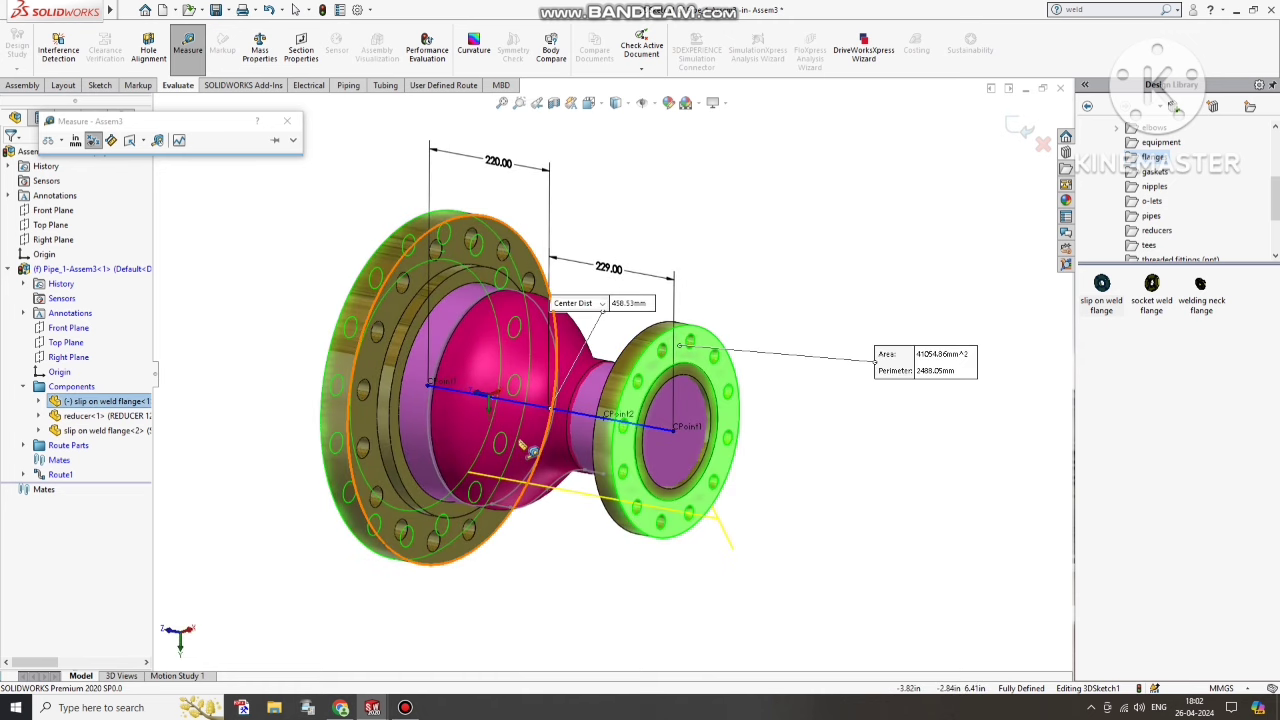
{"action": "middle_click_drag", "start_coordinate": [672, 420], "coordinate": [641, 333]}
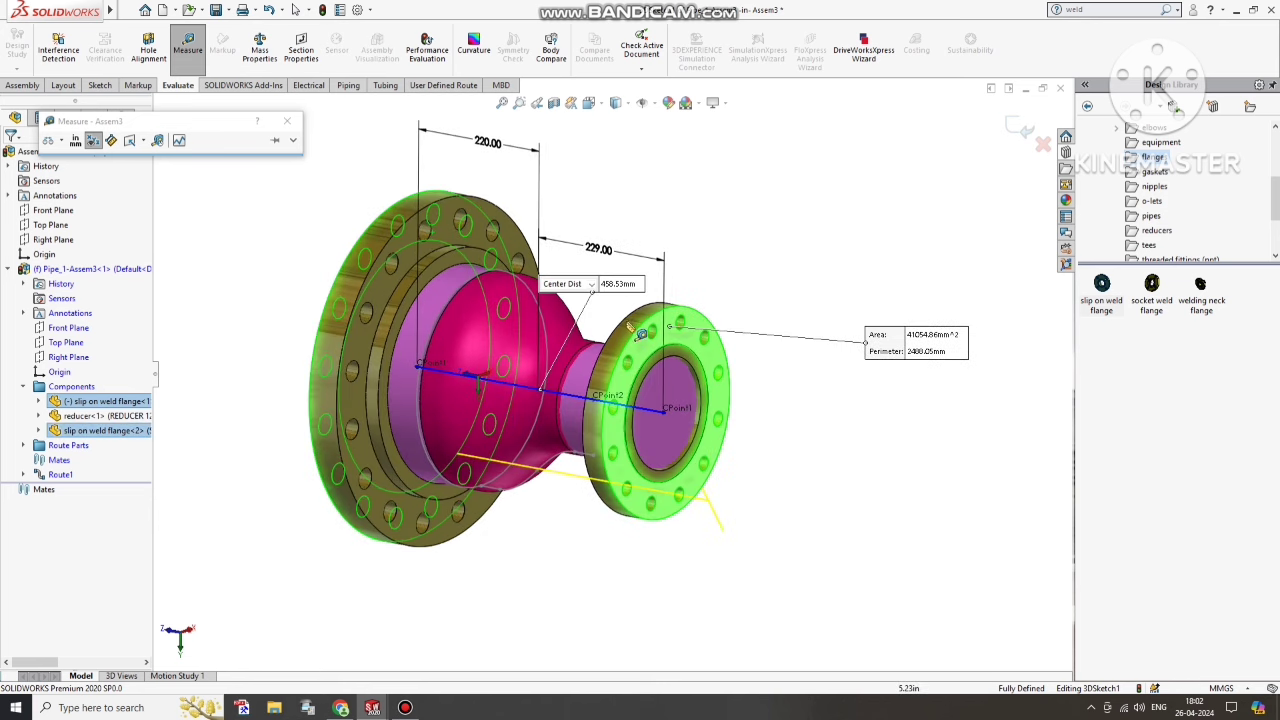
{"action": "left_click", "coordinate": [745, 293]}
{"action": "scroll", "coordinate": [743, 303], "scroll_direction": "up", "scroll_amount": 2}
{"action": "middle_click_drag", "start_coordinate": [743, 303], "coordinate": [842, 185]}
{"action": "left_click", "coordinate": [287, 121]}
- Exit the route sketch to generate the finished pipe route
{"action": "left_click", "coordinate": [1023, 136]}
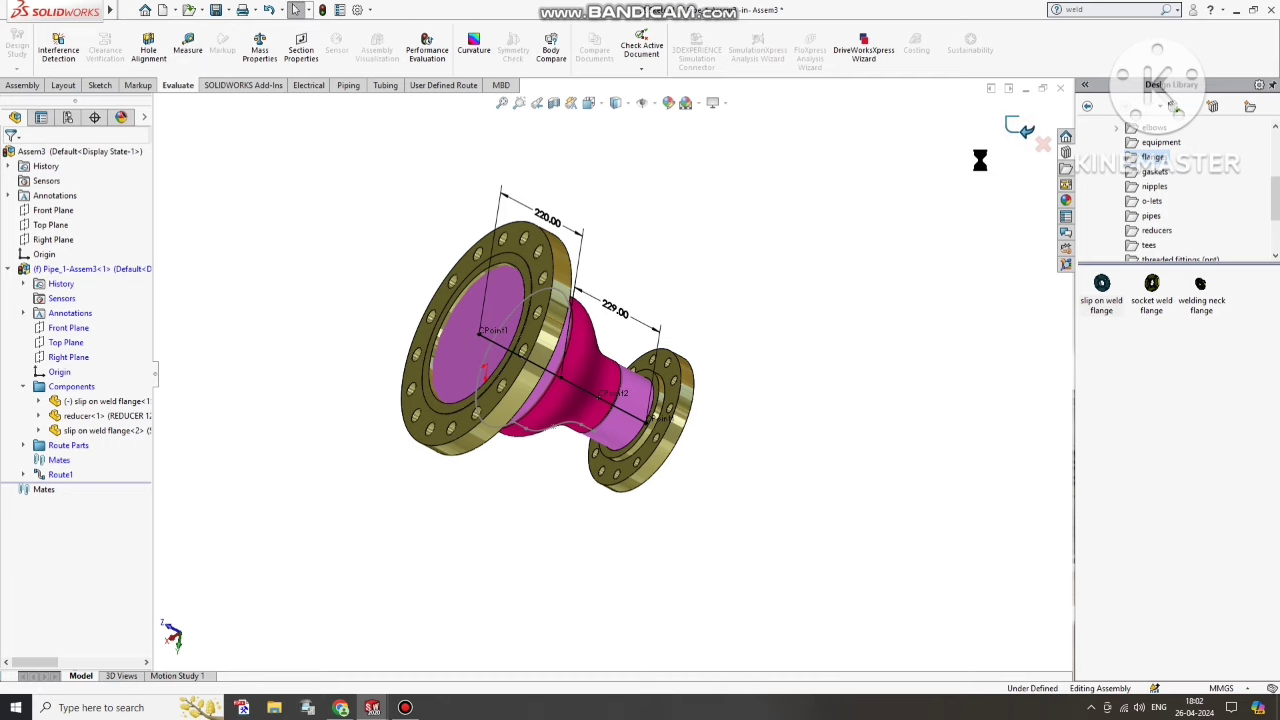
{"action": "middle_click_drag", "start_coordinate": [869, 331], "coordinate": [771, 383]}
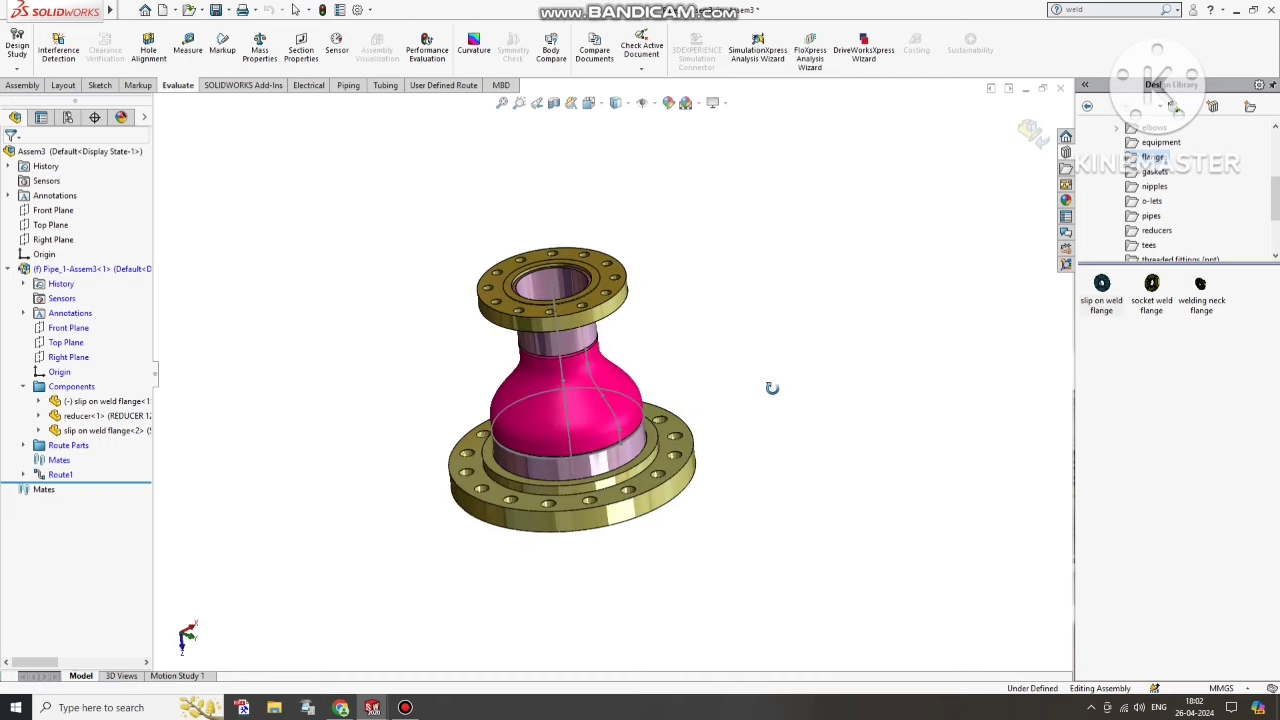
- Exit editing of the pipe route subassembly and return to the top-level assembly
{"action": "scroll", "coordinate": [641, 430], "scroll_direction": "down", "scroll_amount": 2}
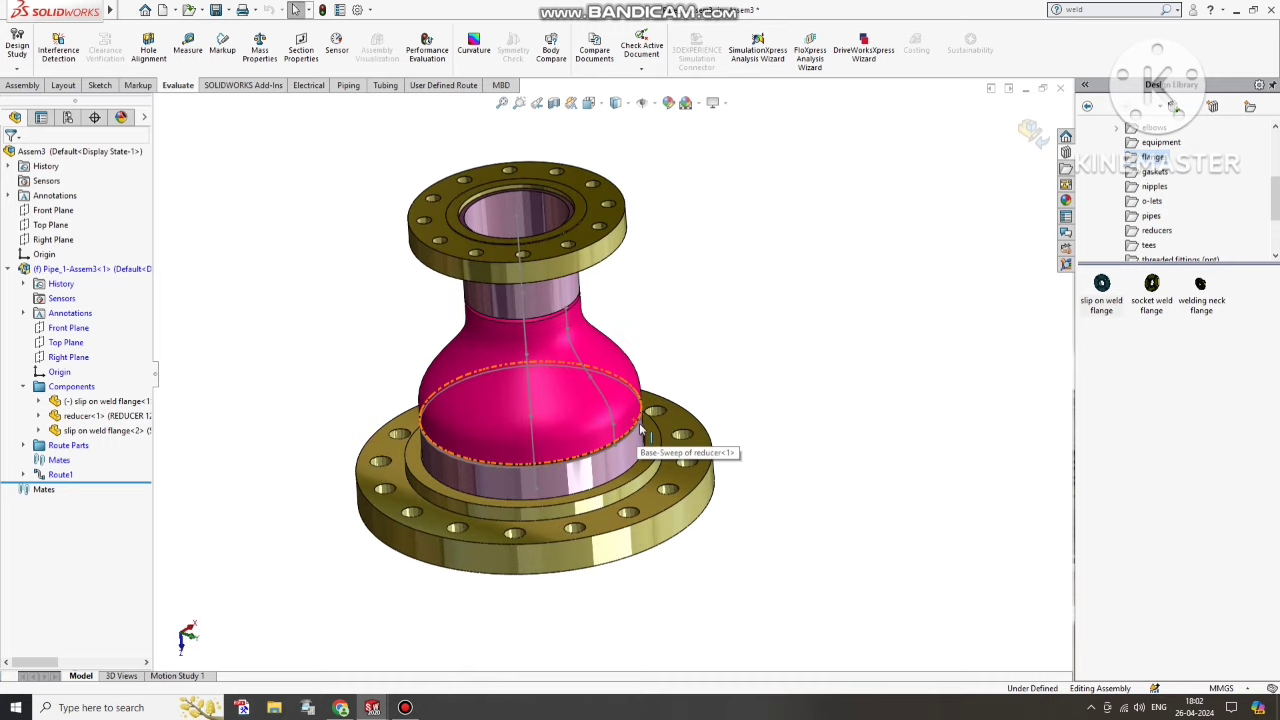
{"action": "scroll", "coordinate": [643, 440], "scroll_direction": "down", "scroll_amount": 2}
{"action": "middle_click_drag", "start_coordinate": [705, 382], "coordinate": [1013, 226]}
{"action": "left_click", "coordinate": [1033, 136]}
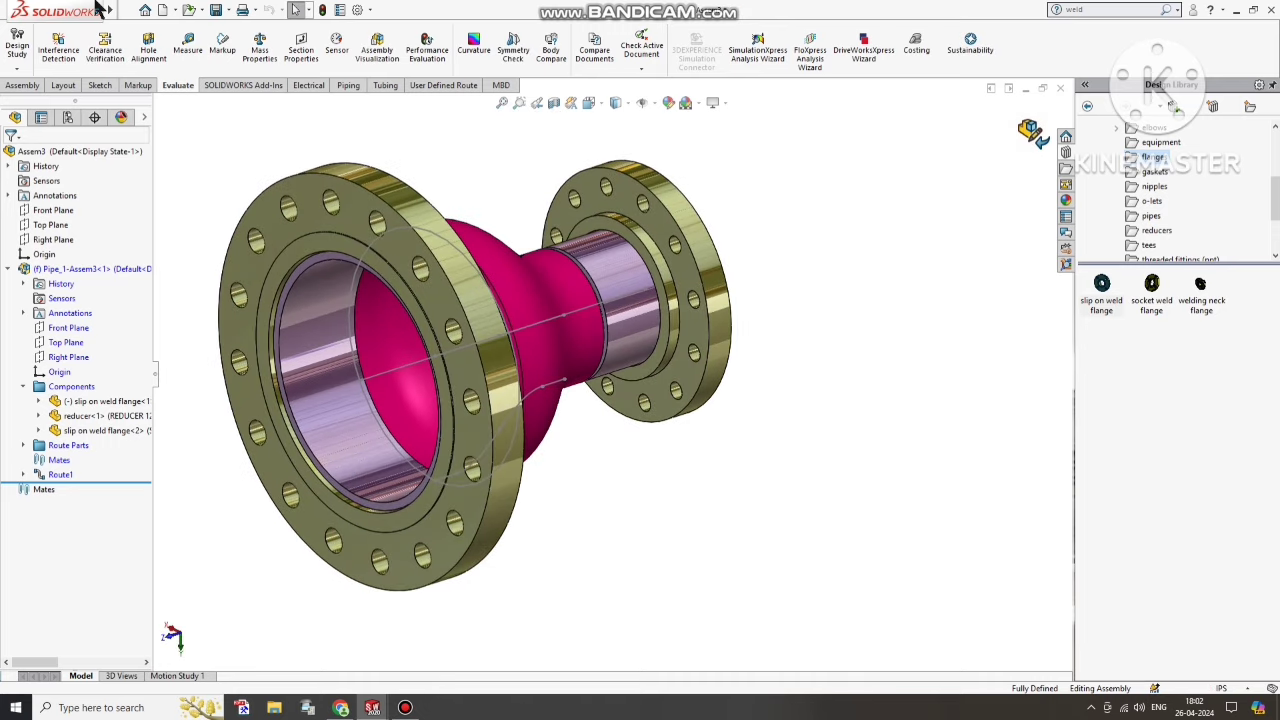
- Apply the burnished aluminum appearance to the 6 in pipe, the 6 in flange body and the 12 in pipe body
{"action": "middle_click_drag", "start_coordinate": [788, 457], "coordinate": [610, 337]}
{"action": "key", "text": "f"}
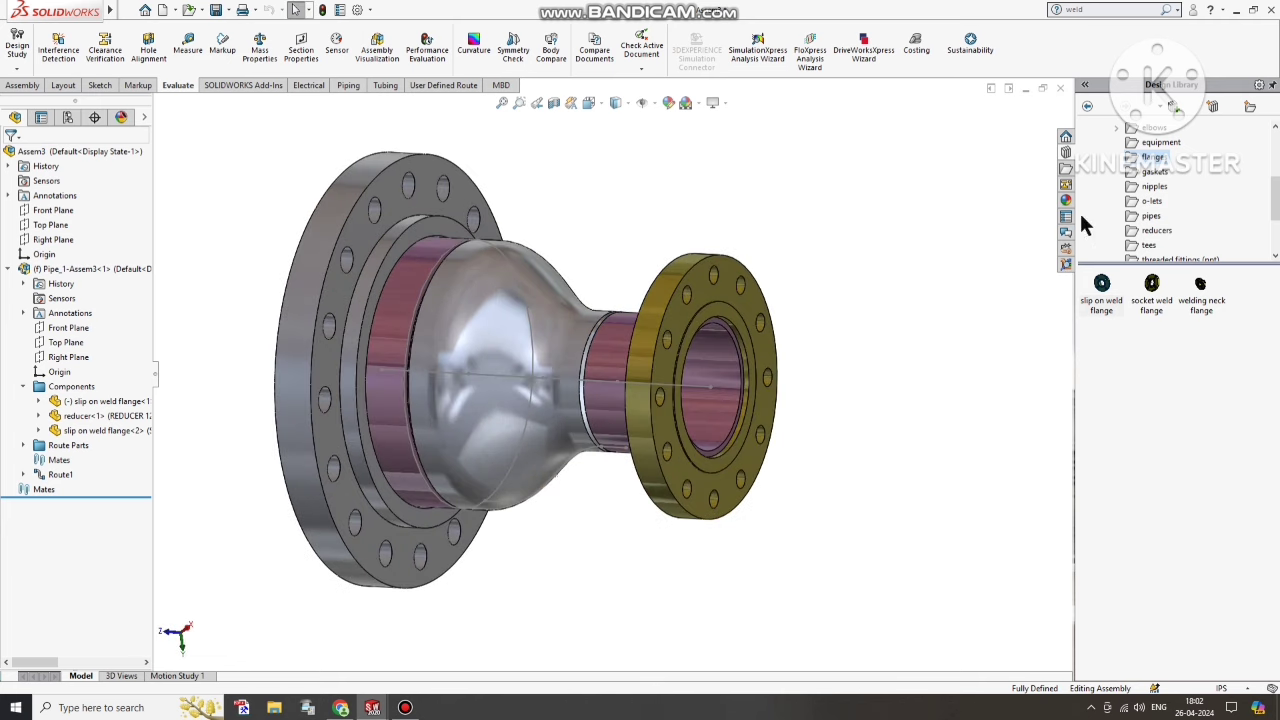
{"action": "left_click", "coordinate": [1068, 203]}
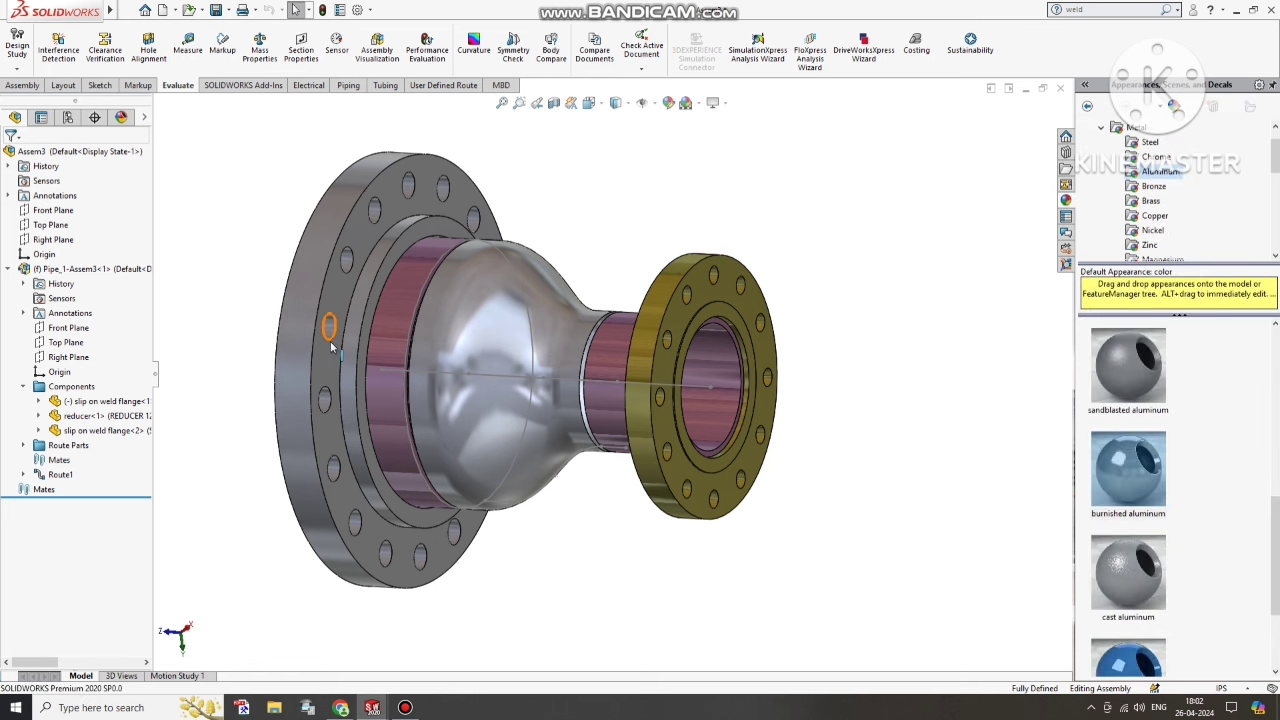
{"action": "left_click_drag", "start_coordinate": [1128, 468], "coordinate": [713, 363]}
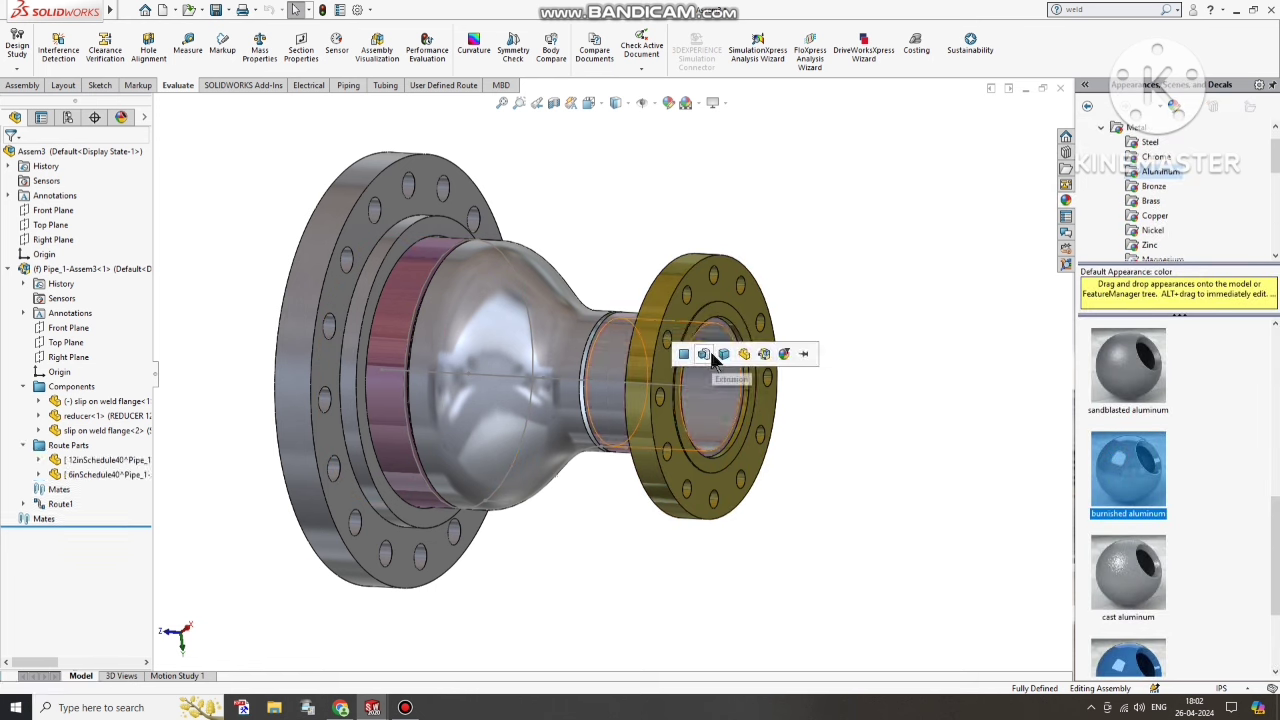
{"action": "left_click_drag", "start_coordinate": [1128, 458], "coordinate": [723, 285]}
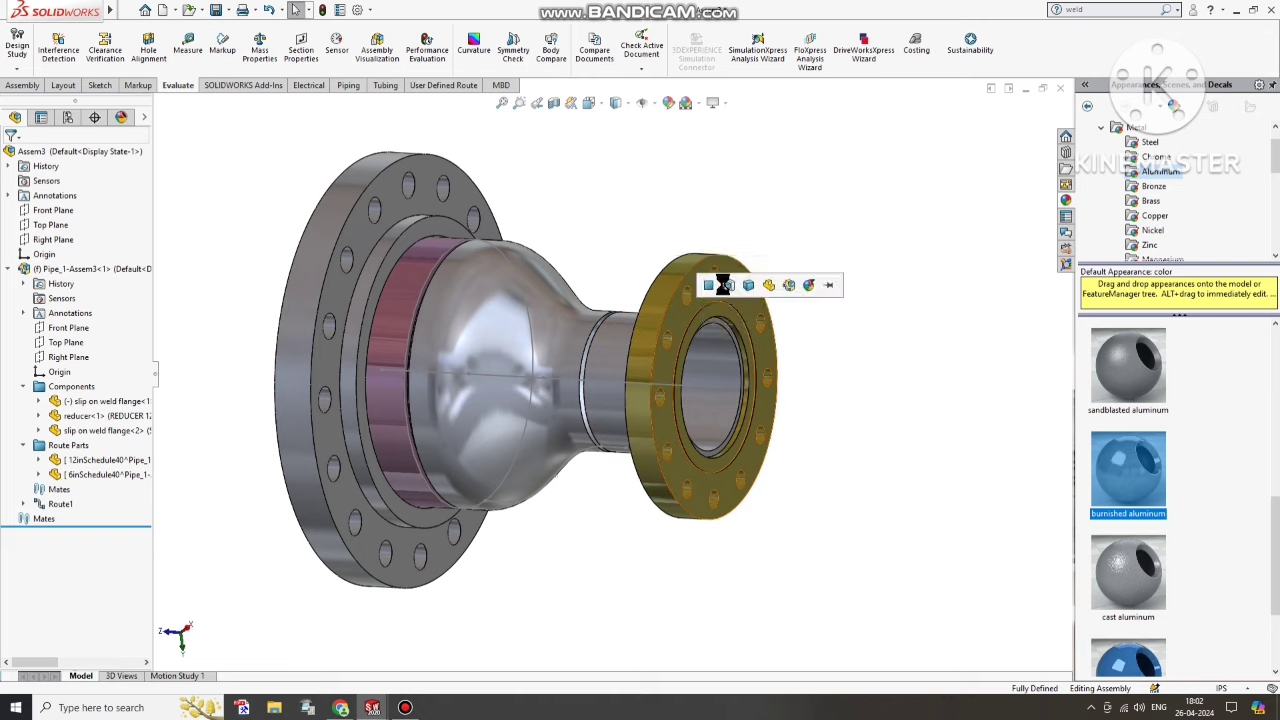
{"action": "left_click", "coordinate": [748, 285]}
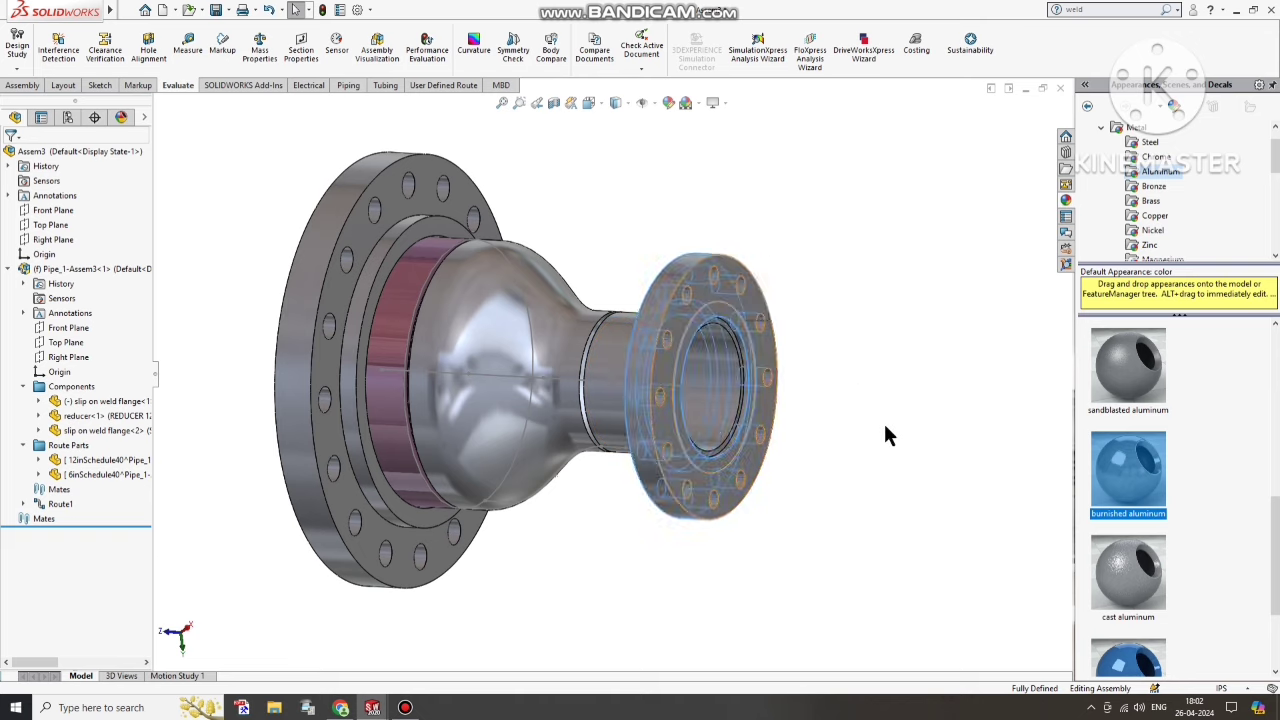
{"action": "left_click", "coordinate": [885, 432]}
{"action": "left_click_drag", "start_coordinate": [1157, 488], "coordinate": [422, 310]}
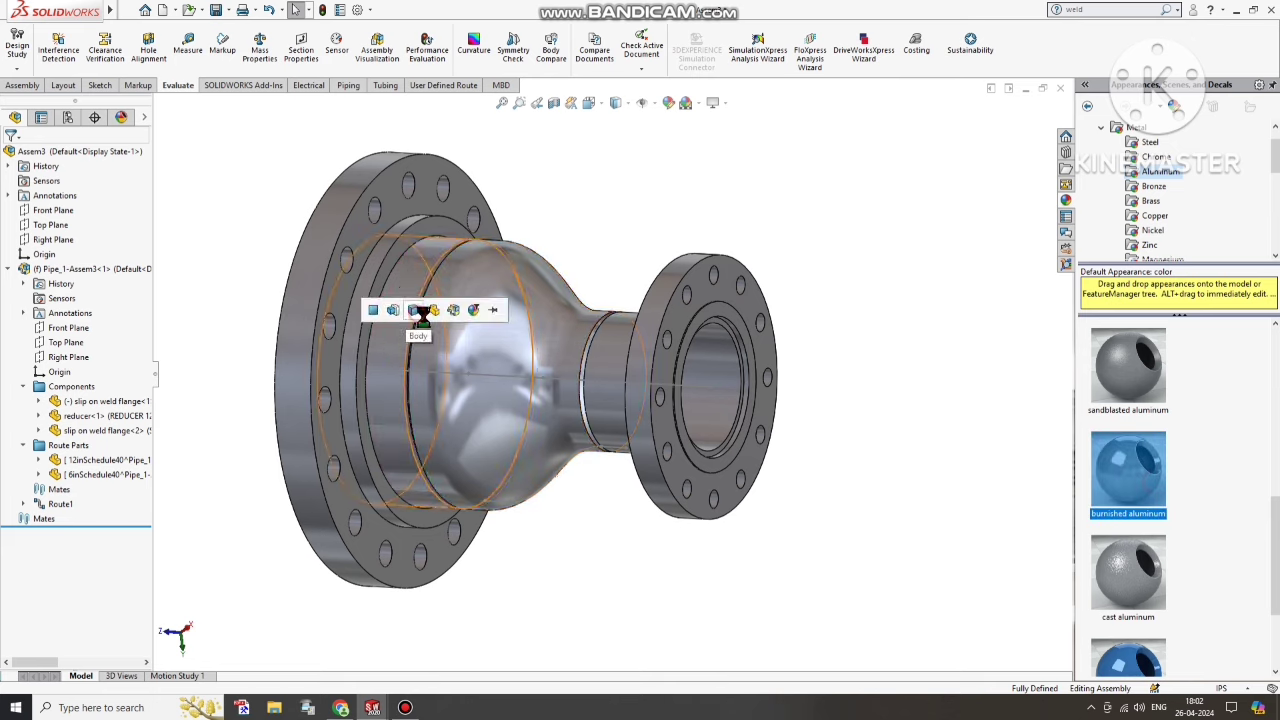
{"action": "left_click", "coordinate": [422, 310]}
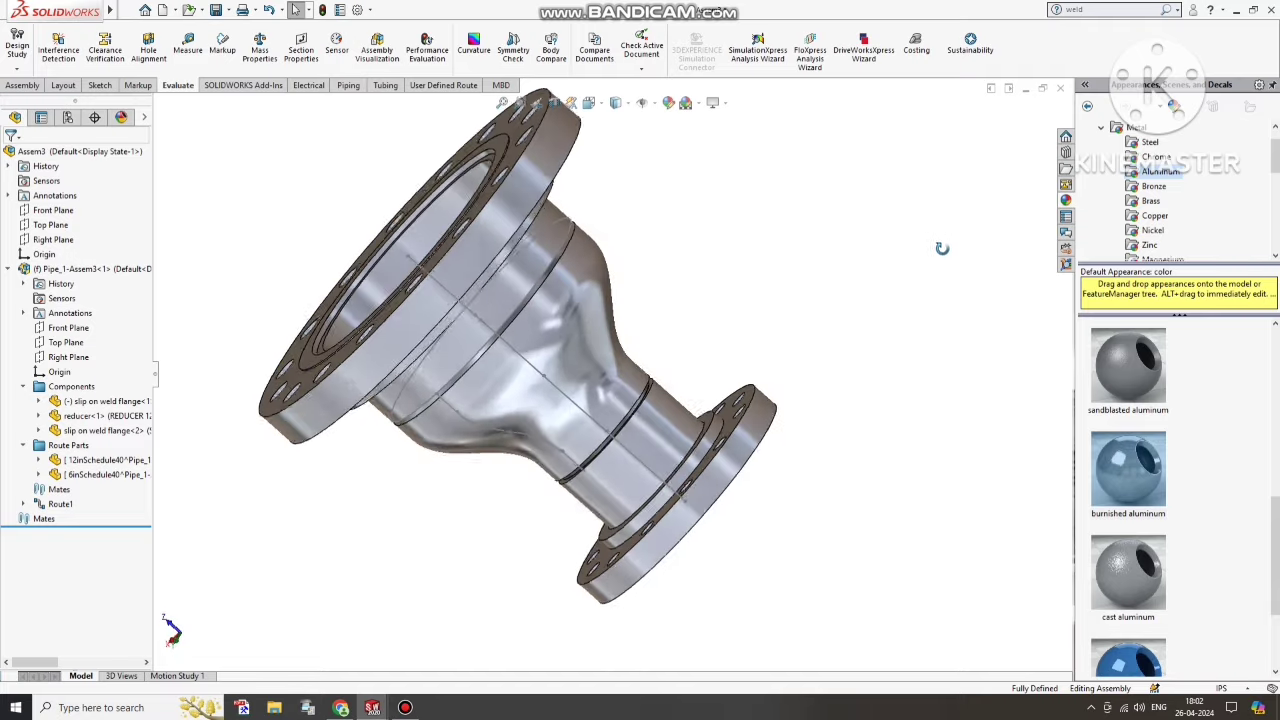
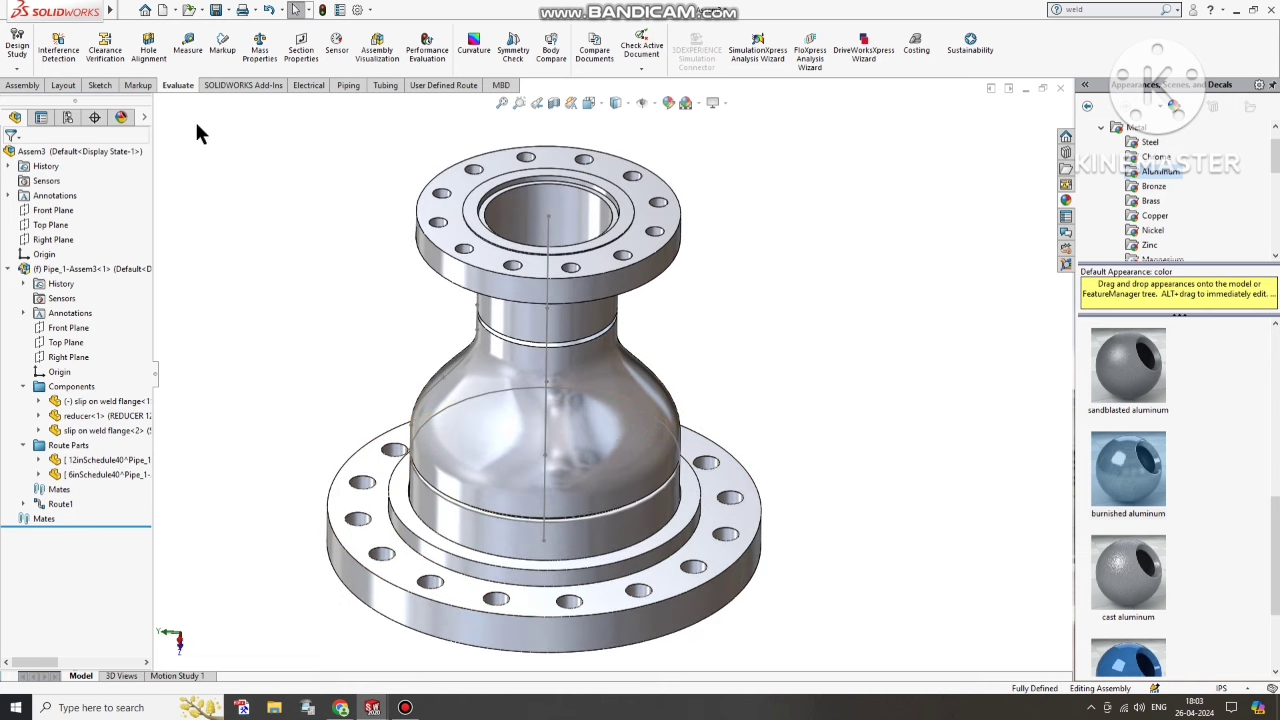
{"action": "left_click", "coordinate": [22, 86]}
{"action": "middle_click_drag", "start_coordinate": [335, 272], "coordinate": [350, 275]}
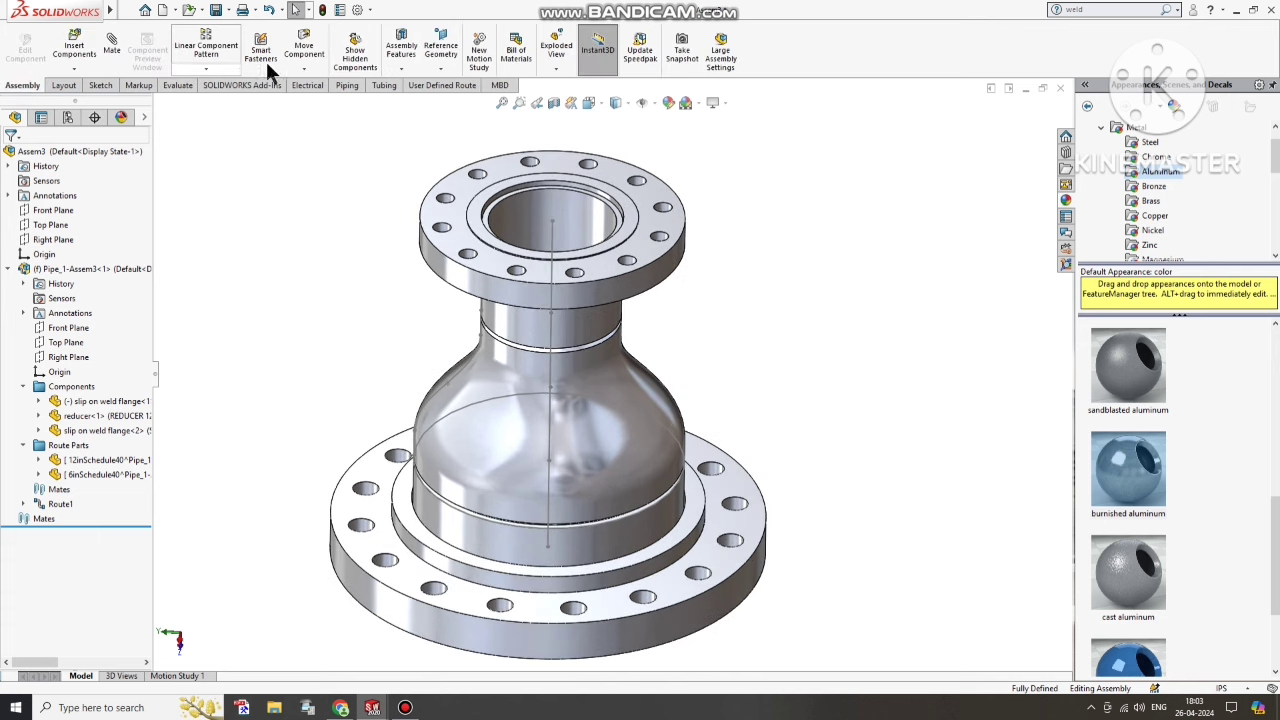
{"action": "left_click", "coordinate": [399, 66]}
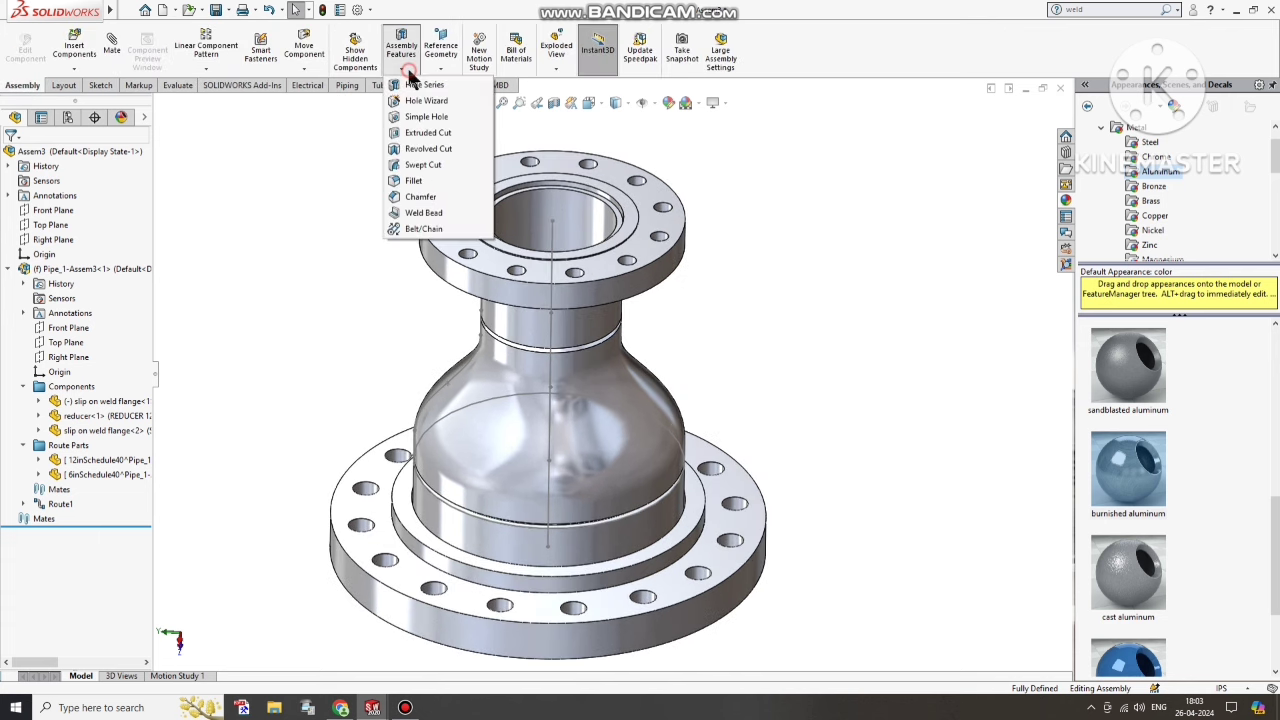
{"action": "left_click", "coordinate": [416, 211]}
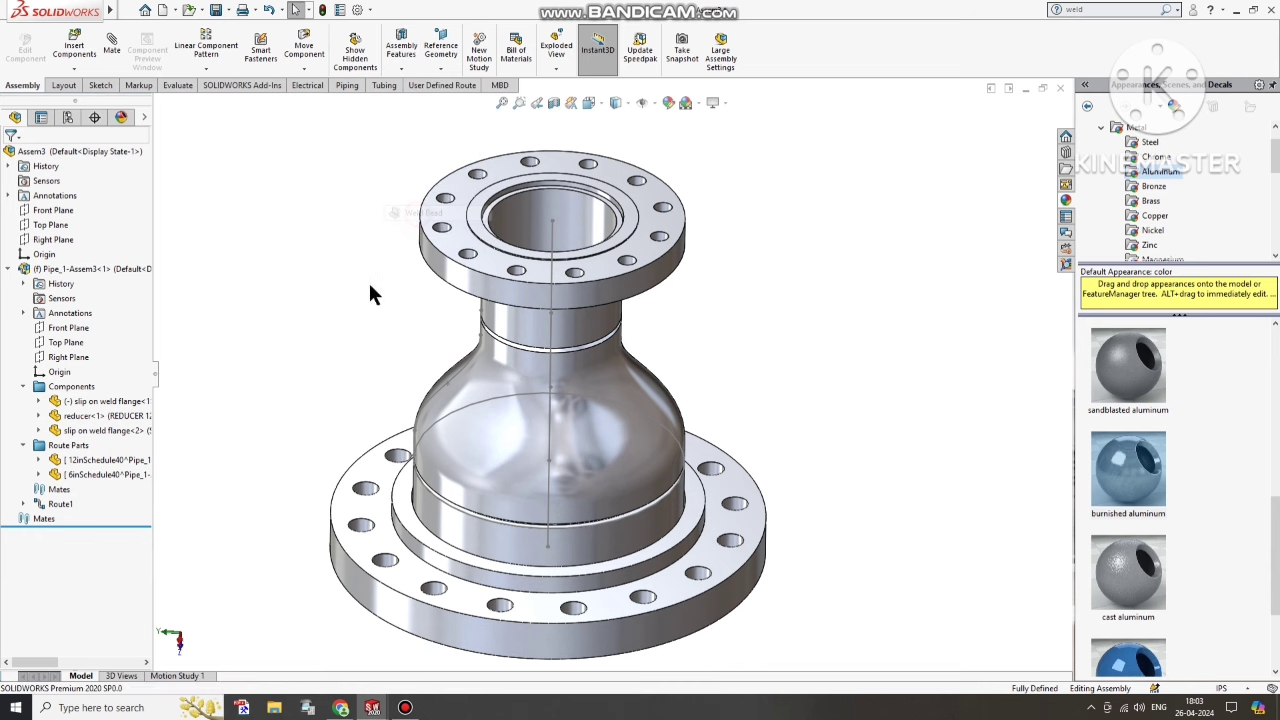
{"action": "left_click", "coordinate": [447, 541]}
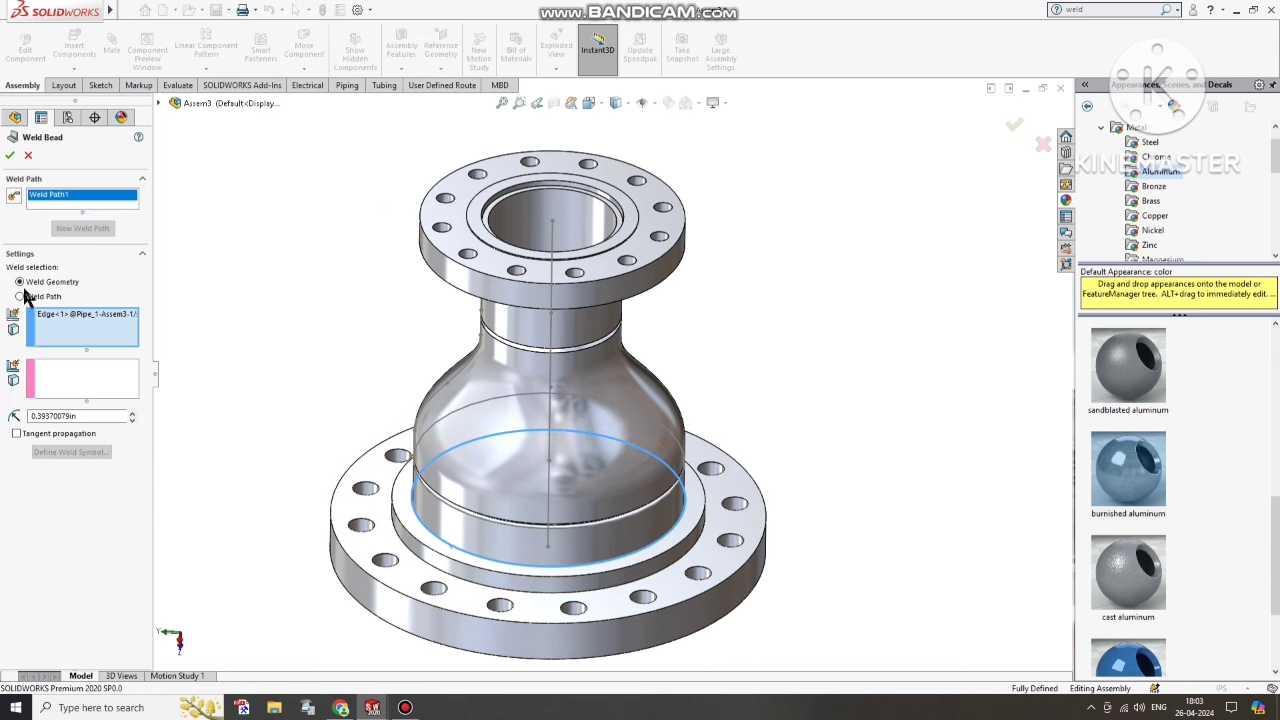
{"action": "left_click", "coordinate": [20, 296]}
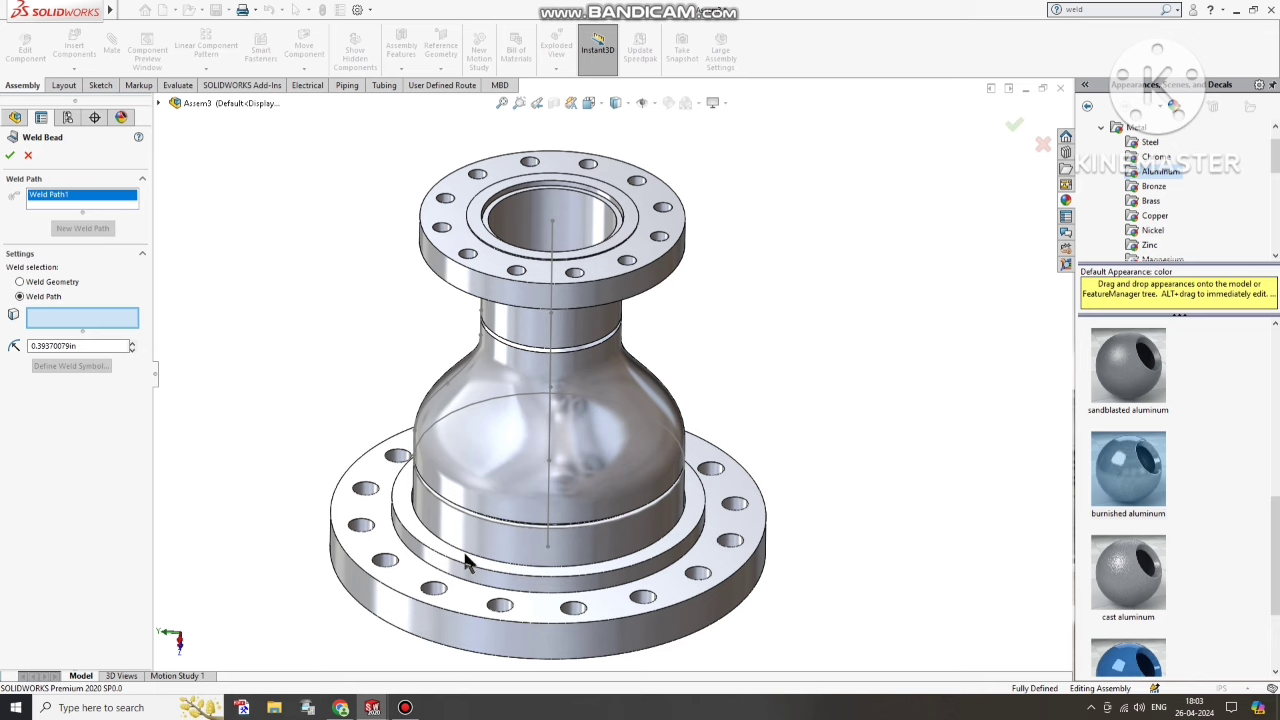
{"action": "left_click", "coordinate": [468, 561]}
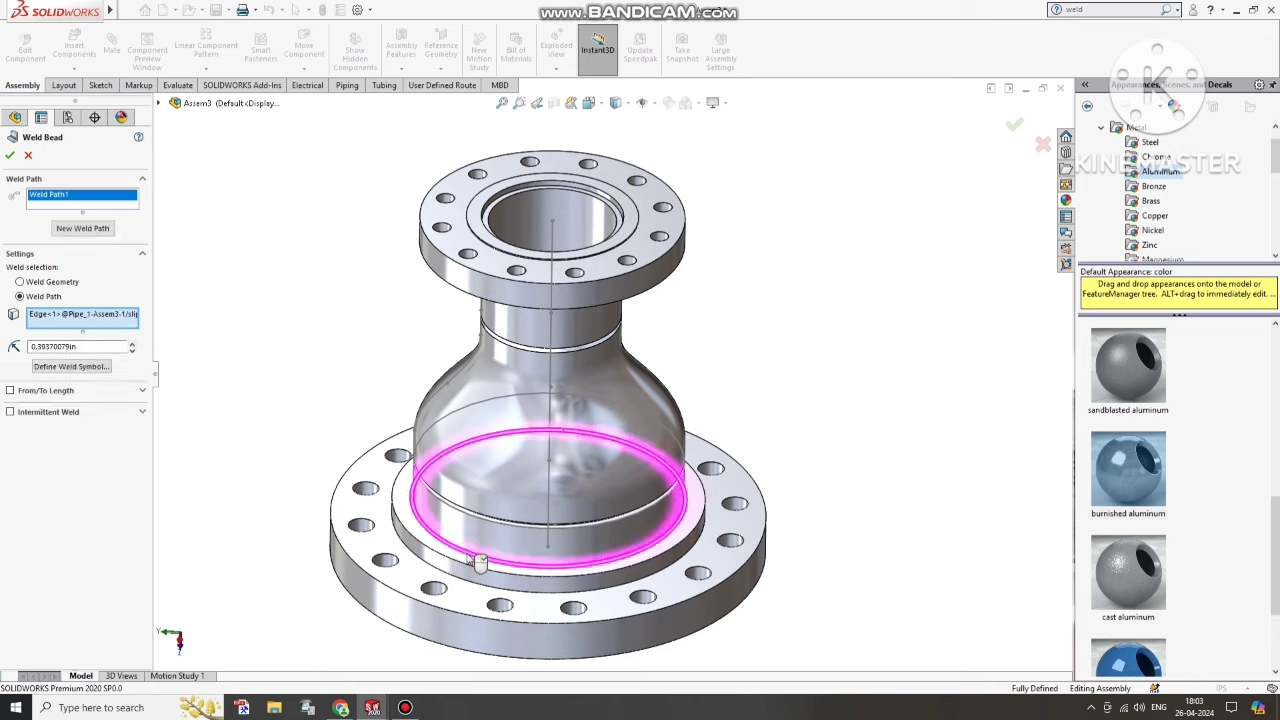
{"action": "left_click", "coordinate": [28, 157]}
- Switch the document units to MMGS and add a 15 mm weld bead around the edge where the 12 in pipe meets the flange hub
{"action": "left_click", "coordinate": [1238, 697]}
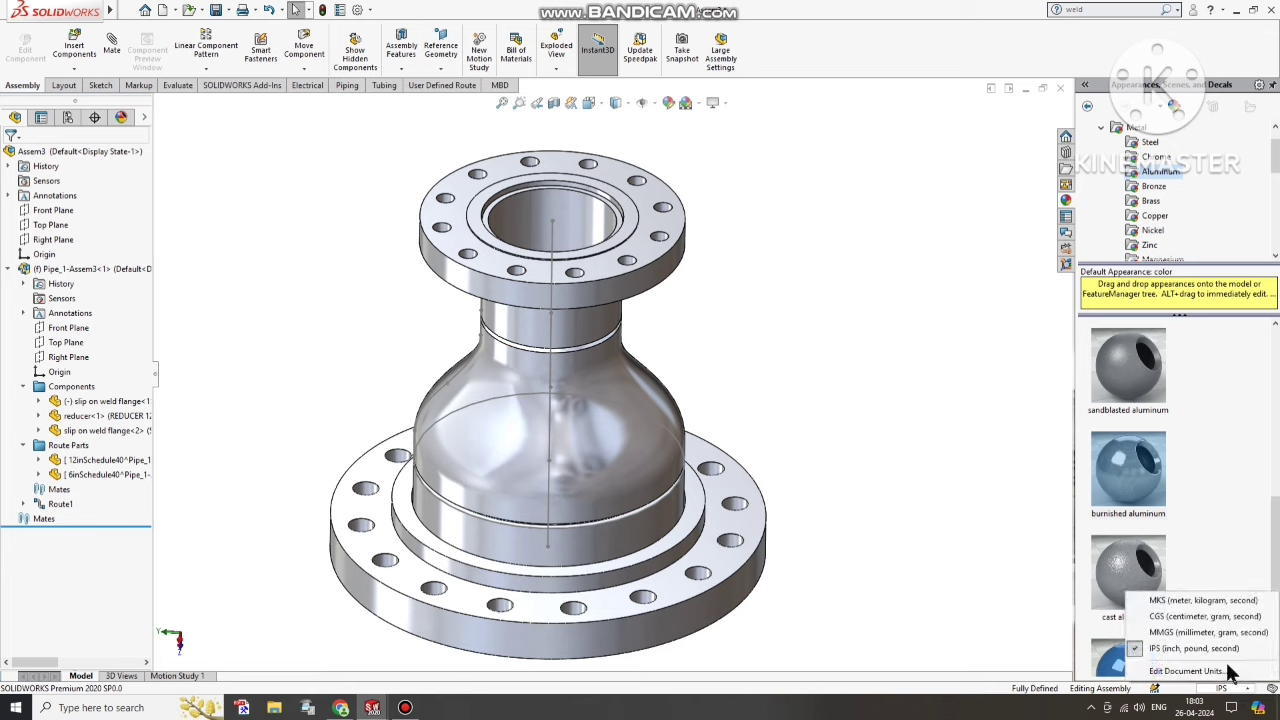
{"action": "left_click", "coordinate": [1205, 640]}
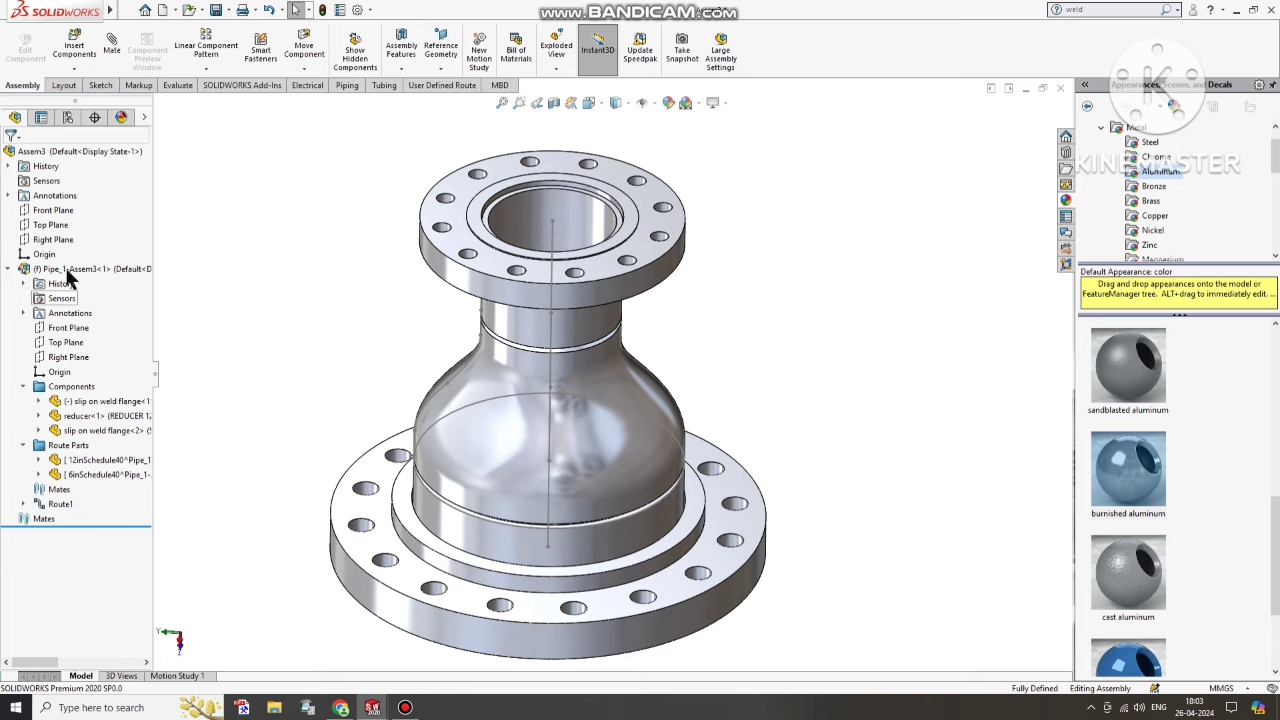
{"action": "left_click", "coordinate": [444, 68]}
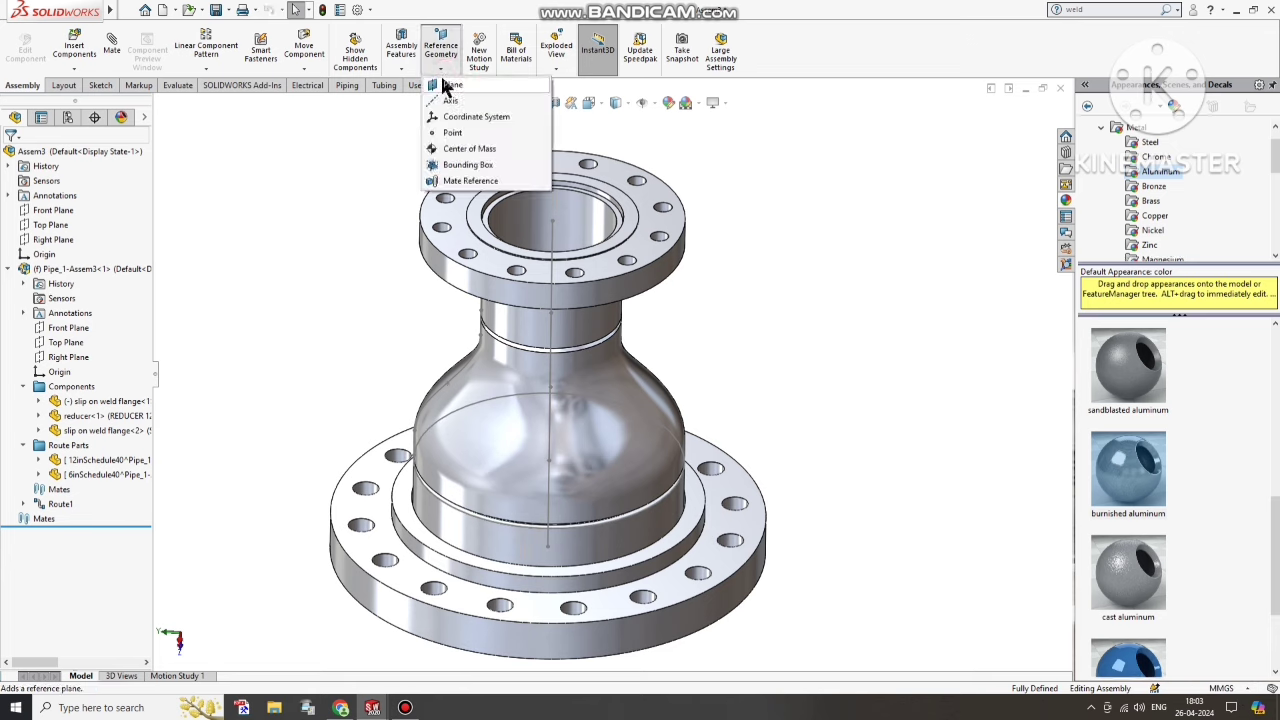
{"action": "left_click", "coordinate": [403, 68]}
{"action": "left_click", "coordinate": [410, 68]}
{"action": "left_click", "coordinate": [403, 68]}
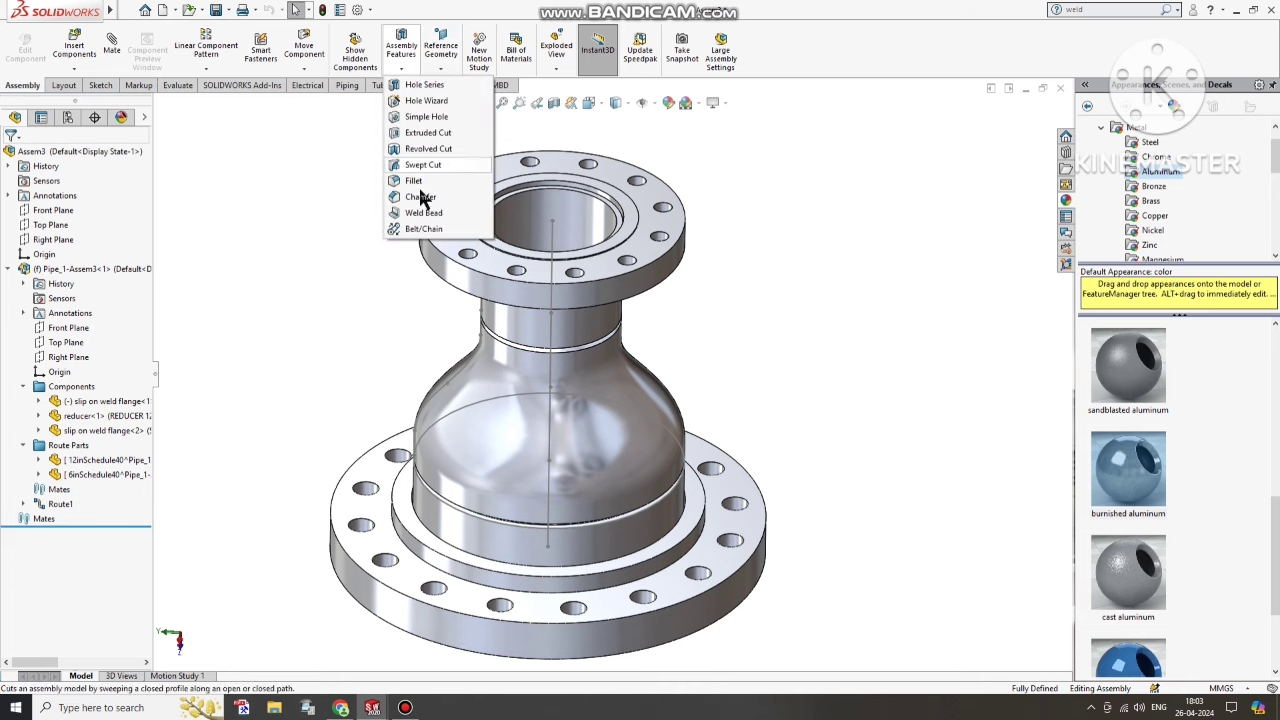
{"action": "left_click", "coordinate": [478, 562]}
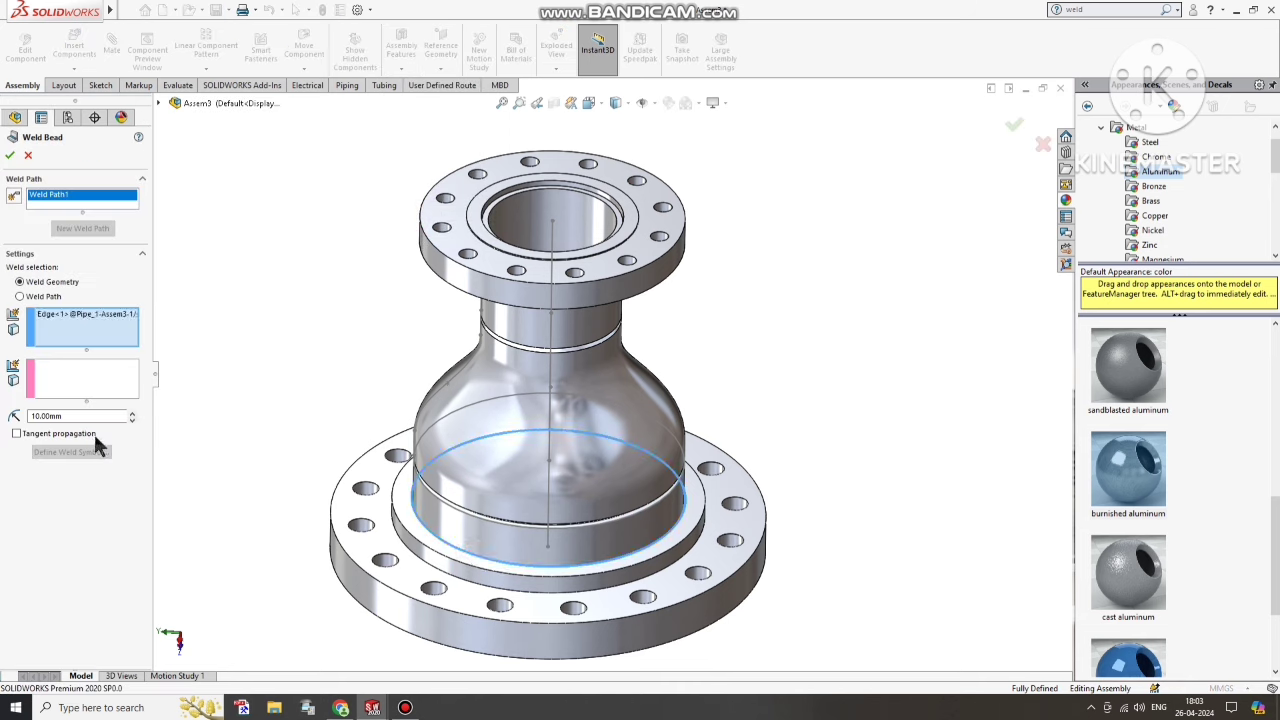
{"action": "double_click", "coordinate": [83, 417]}
{"action": "left_click", "coordinate": [21, 298]}
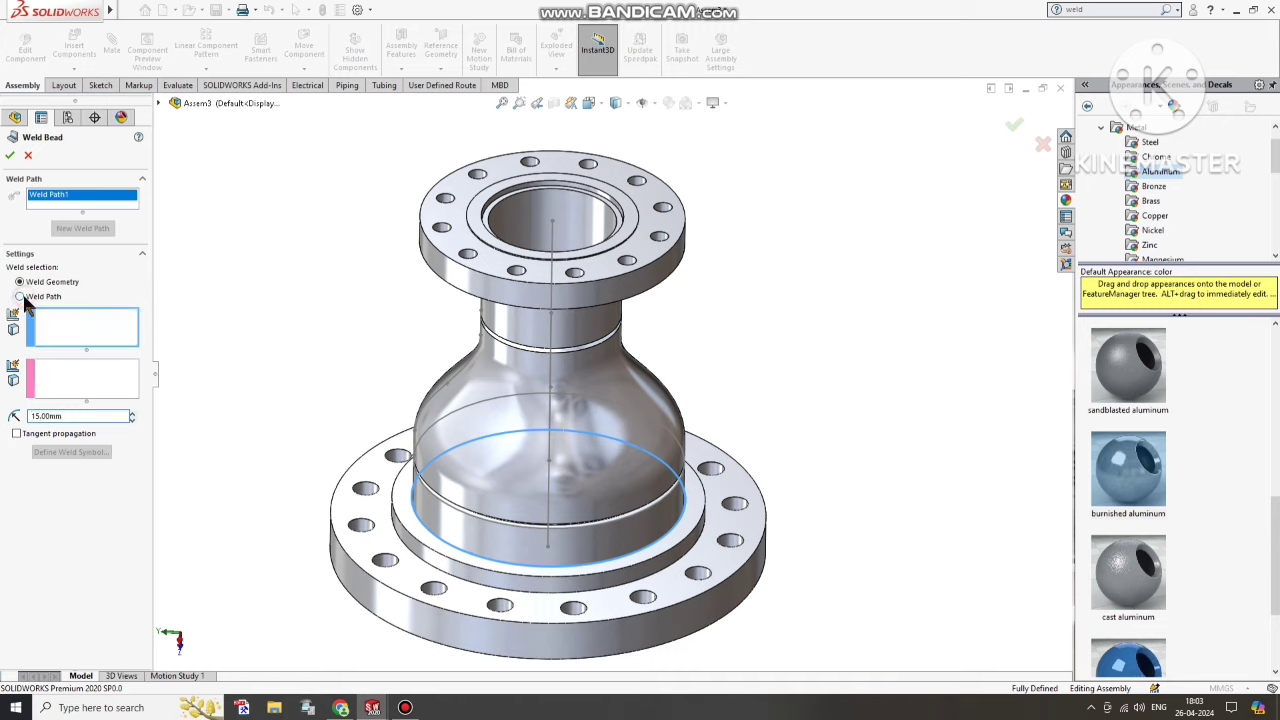
{"action": "left_click", "coordinate": [478, 548]}
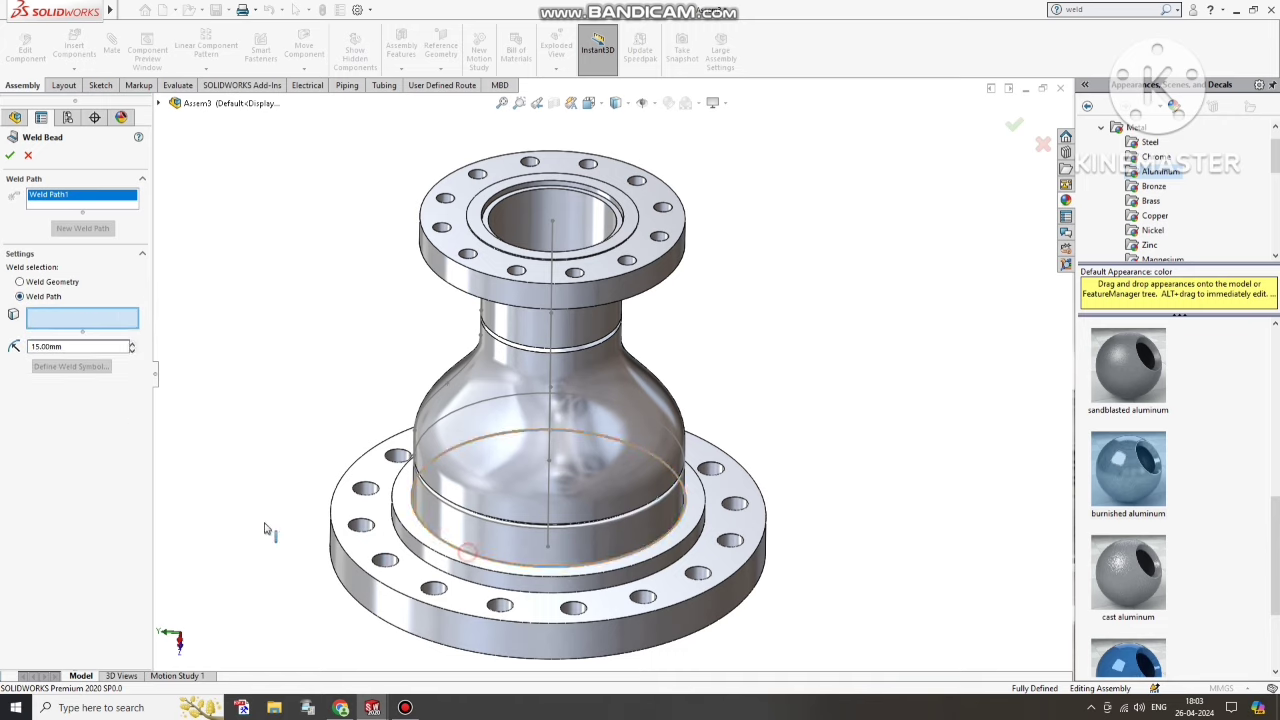
{"action": "left_click", "coordinate": [12, 156]}
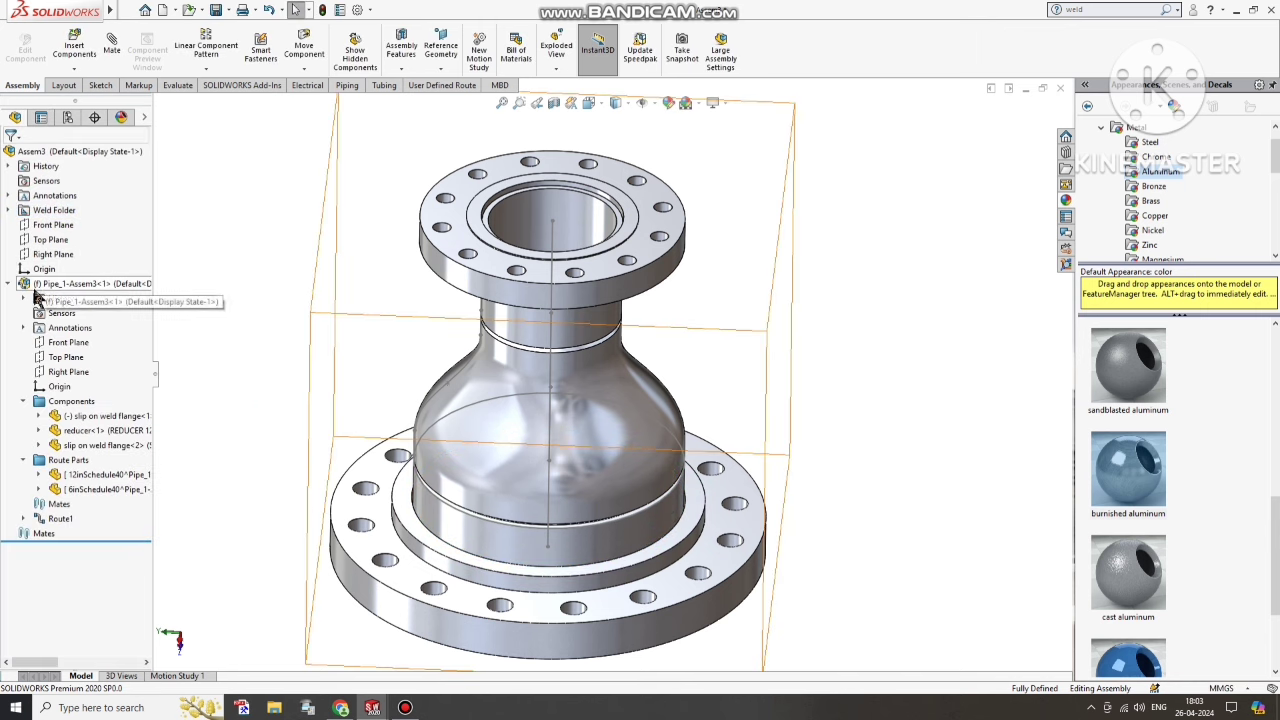
- Turn on the display of cosmetic welds for the assembly's weld folder
{"action": "left_click", "coordinate": [16, 212]}
{"action": "right_click", "coordinate": [56, 228]}
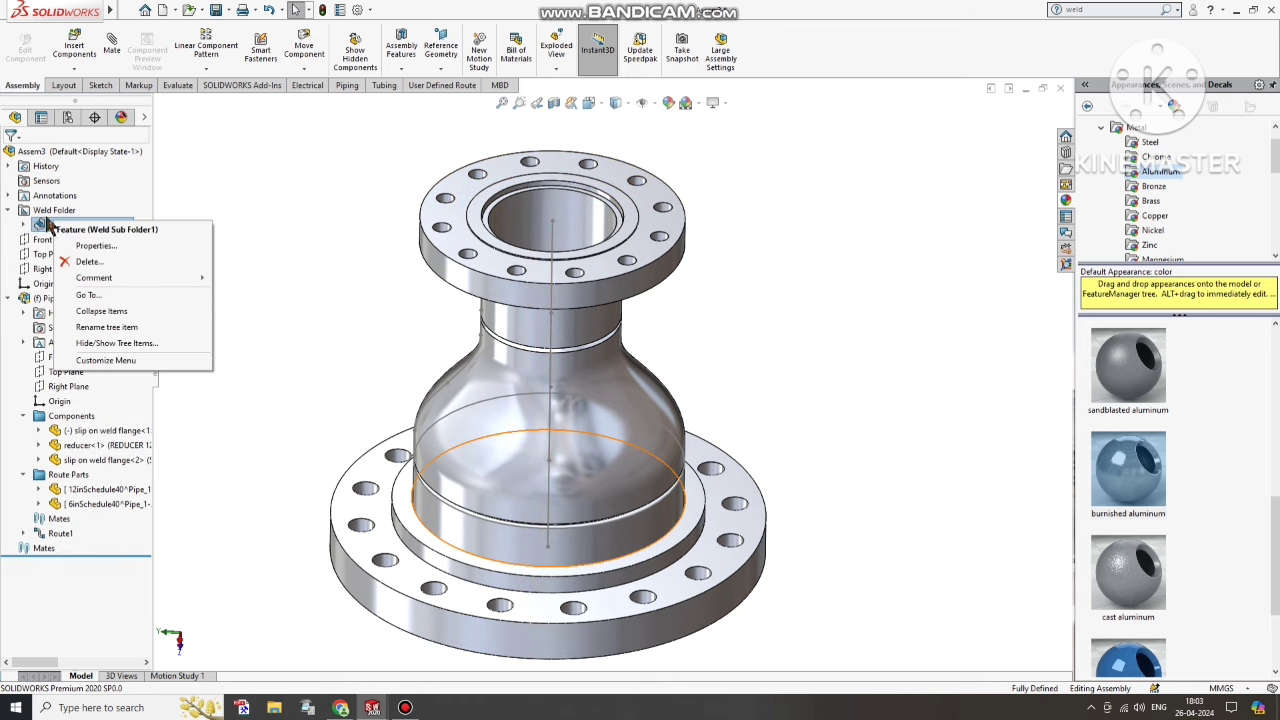
{"action": "left_click", "coordinate": [52, 211]}
{"action": "right_click", "coordinate": [52, 211]}
{"action": "left_click", "coordinate": [77, 241]}
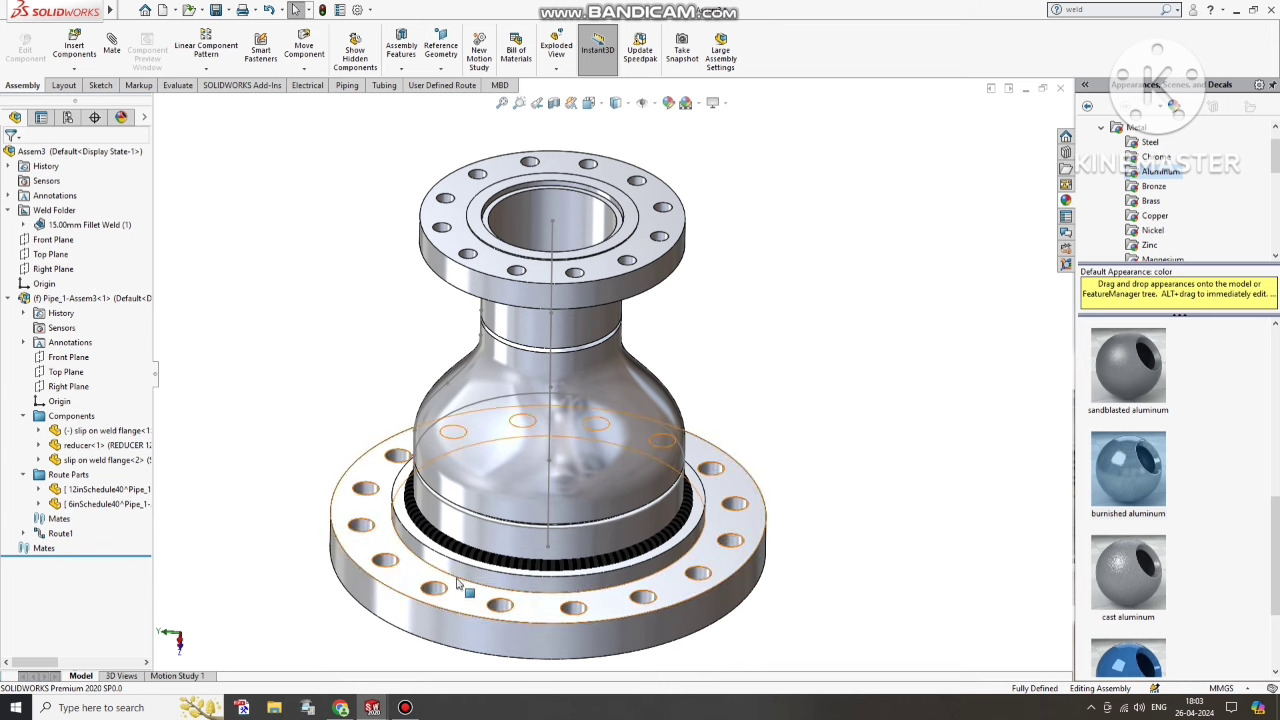
- Add a 15 mm weld bead along the 12 in pipe's end edge inside the open face of the large flange
{"action": "middle_click_drag", "start_coordinate": [281, 470], "coordinate": [319, 259]}
{"action": "key", "text": "ctrl+7"}
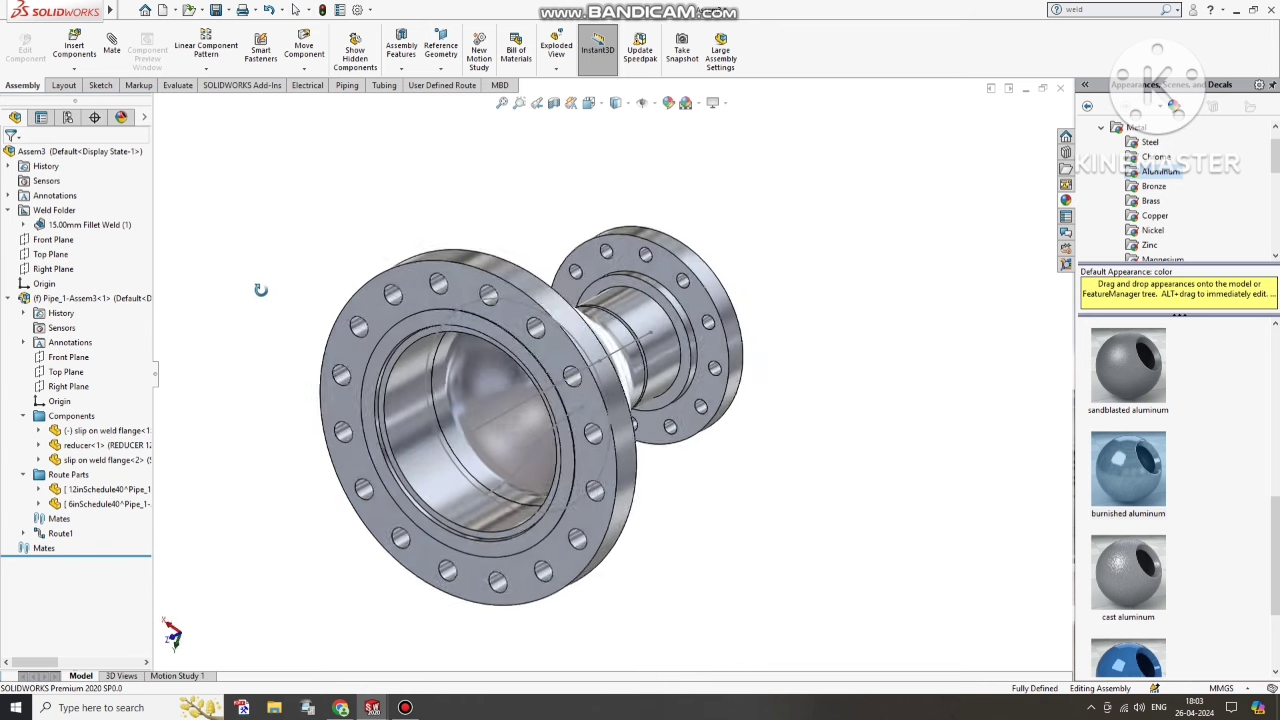
{"action": "scroll", "coordinate": [412, 377], "scroll_direction": "down", "scroll_amount": 5}
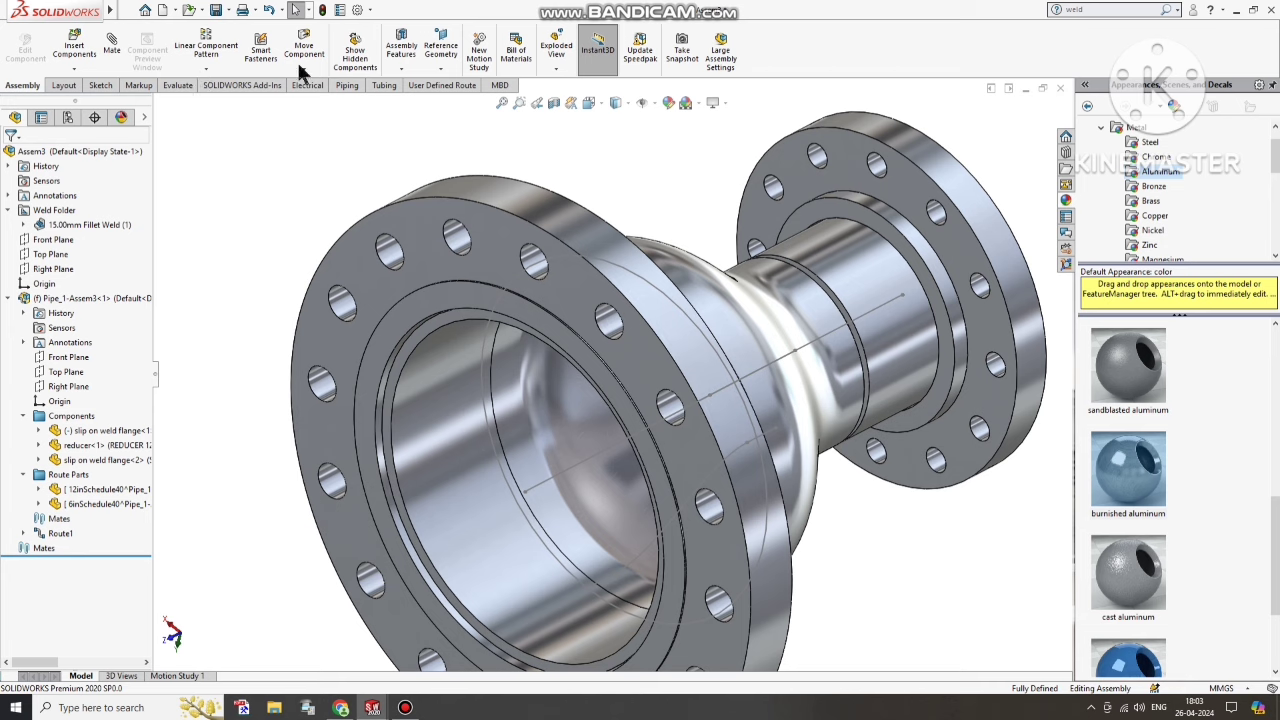
{"action": "left_click", "coordinate": [404, 68]}
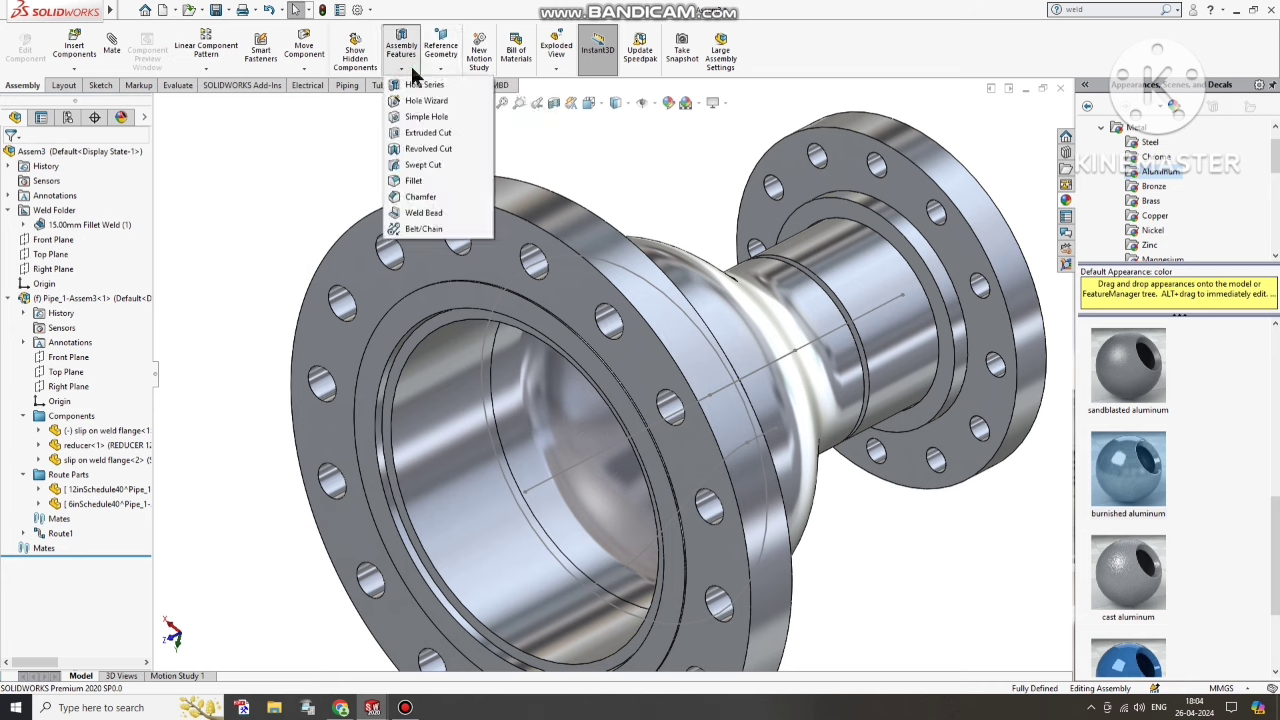
{"action": "left_click", "coordinate": [413, 214]}
{"action": "left_click", "coordinate": [386, 392]}
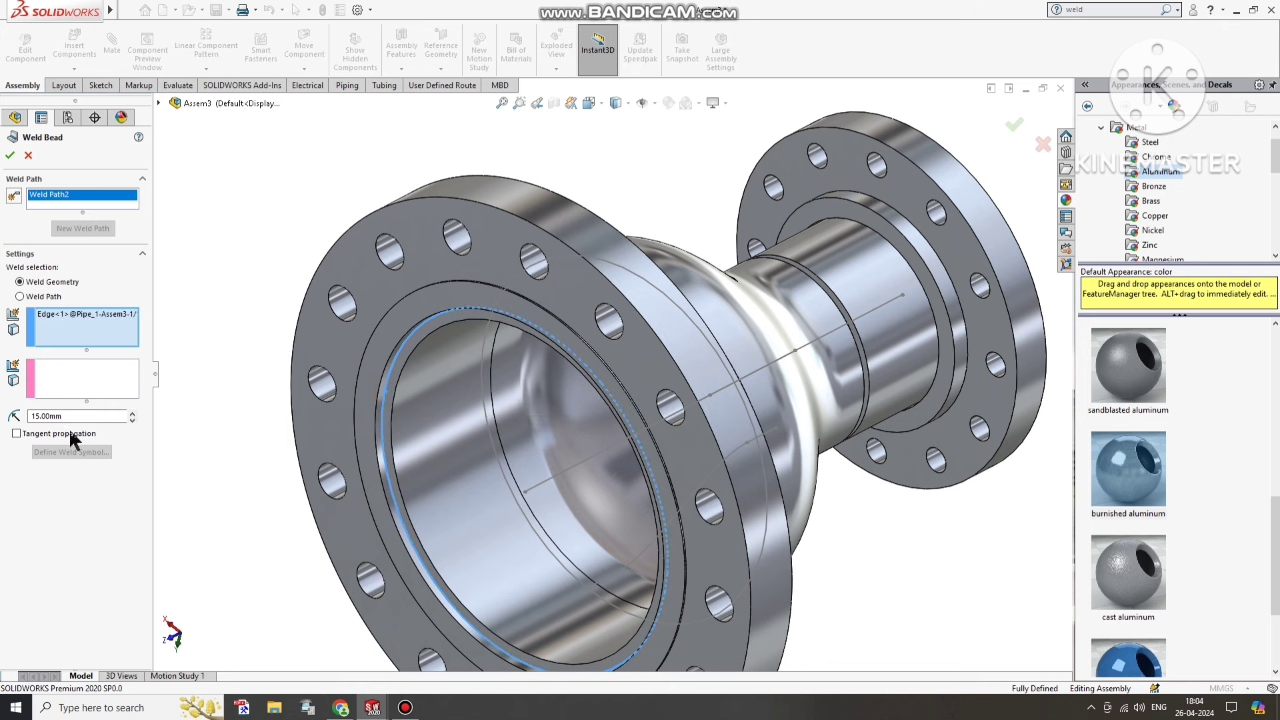
{"action": "left_click", "coordinate": [21, 297]}
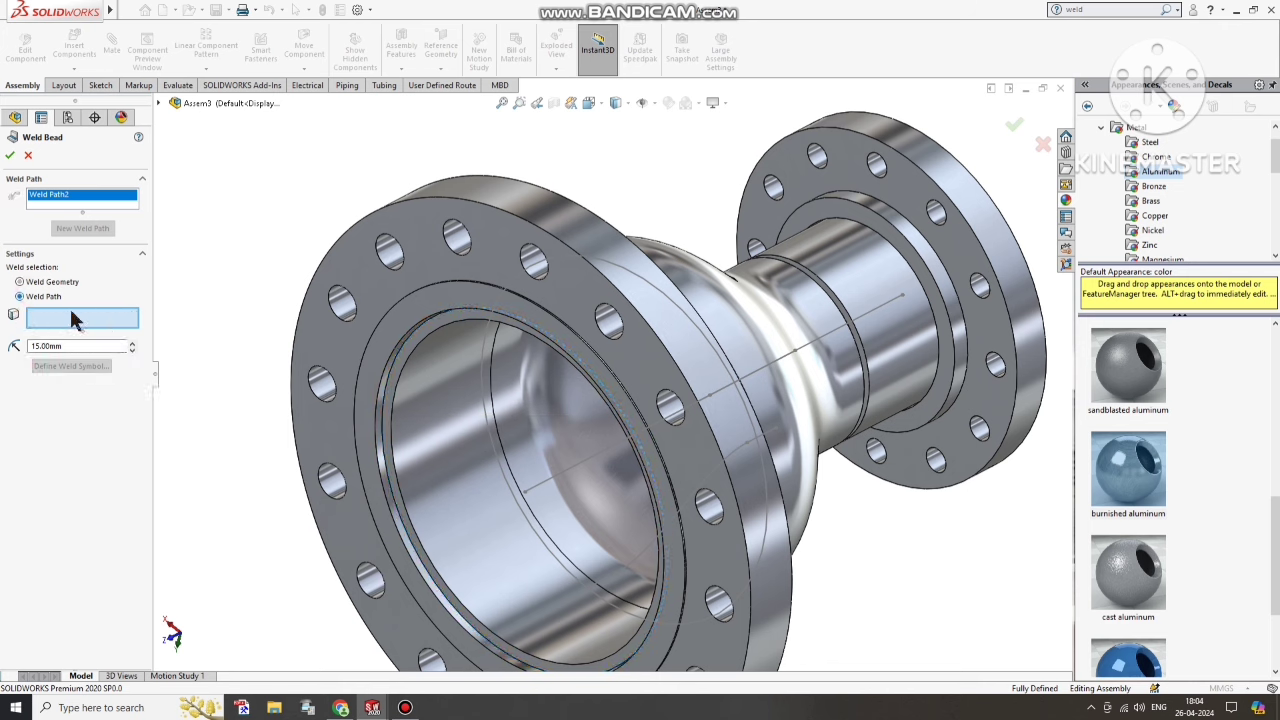
{"action": "left_click", "coordinate": [400, 362]}
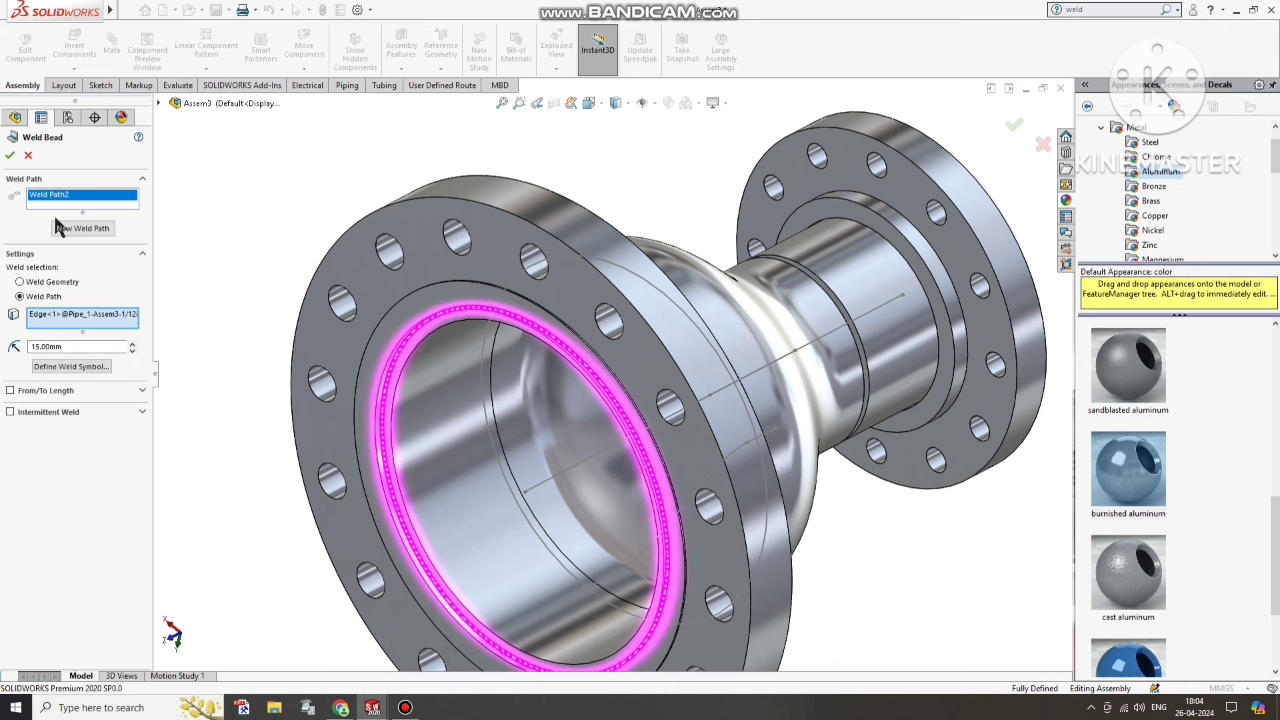
{"action": "key", "text": "Return"}
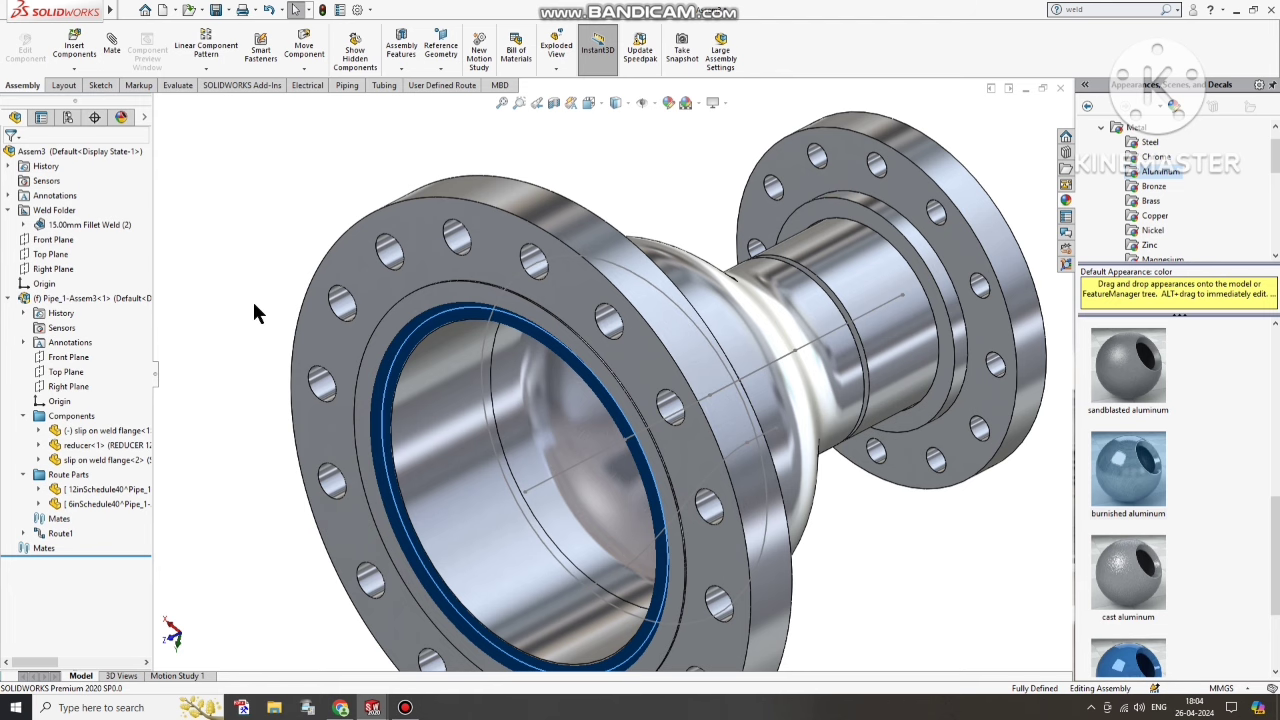
- Add a 10 mm weld bead, defined by weld path, around the edge where the 6 in pipe meets the small flange's hub
{"action": "key", "text": "f"}
{"action": "middle_click_drag", "start_coordinate": [270, 360], "coordinate": [767, 530]}
{"action": "scroll", "coordinate": [767, 530], "scroll_direction": "down", "scroll_amount": 3}
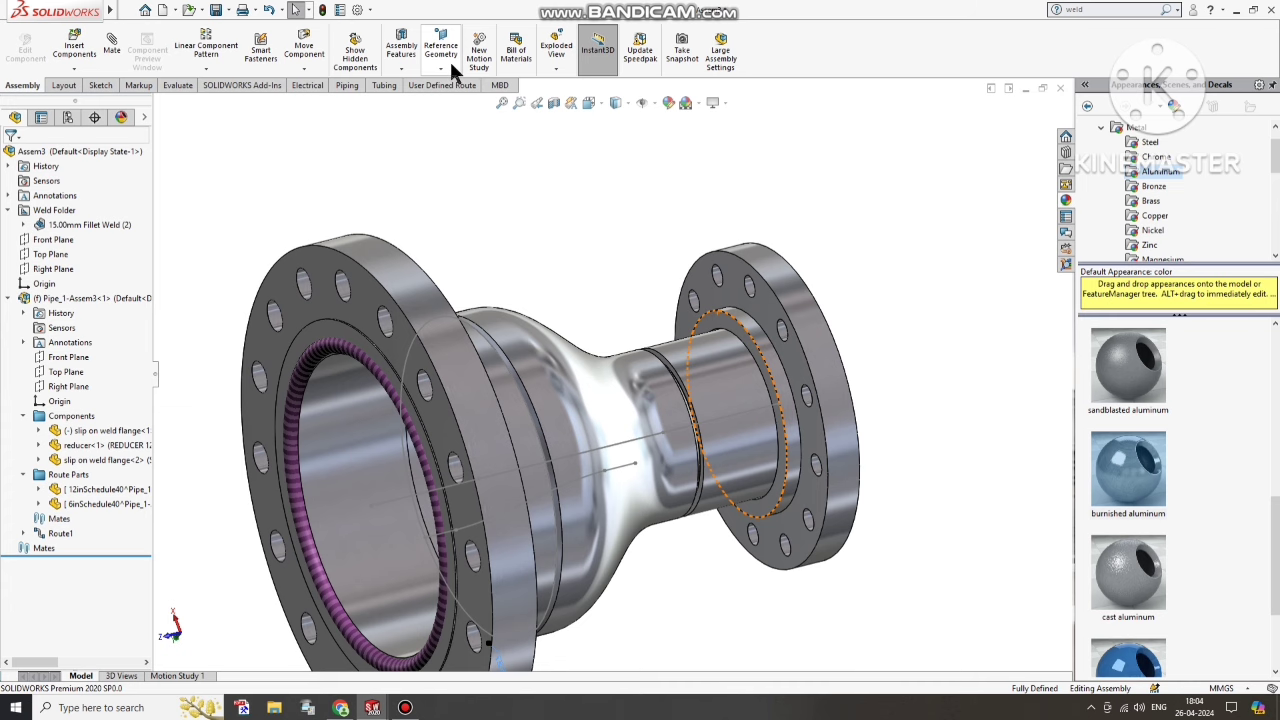
{"action": "left_click", "coordinate": [389, 68]}
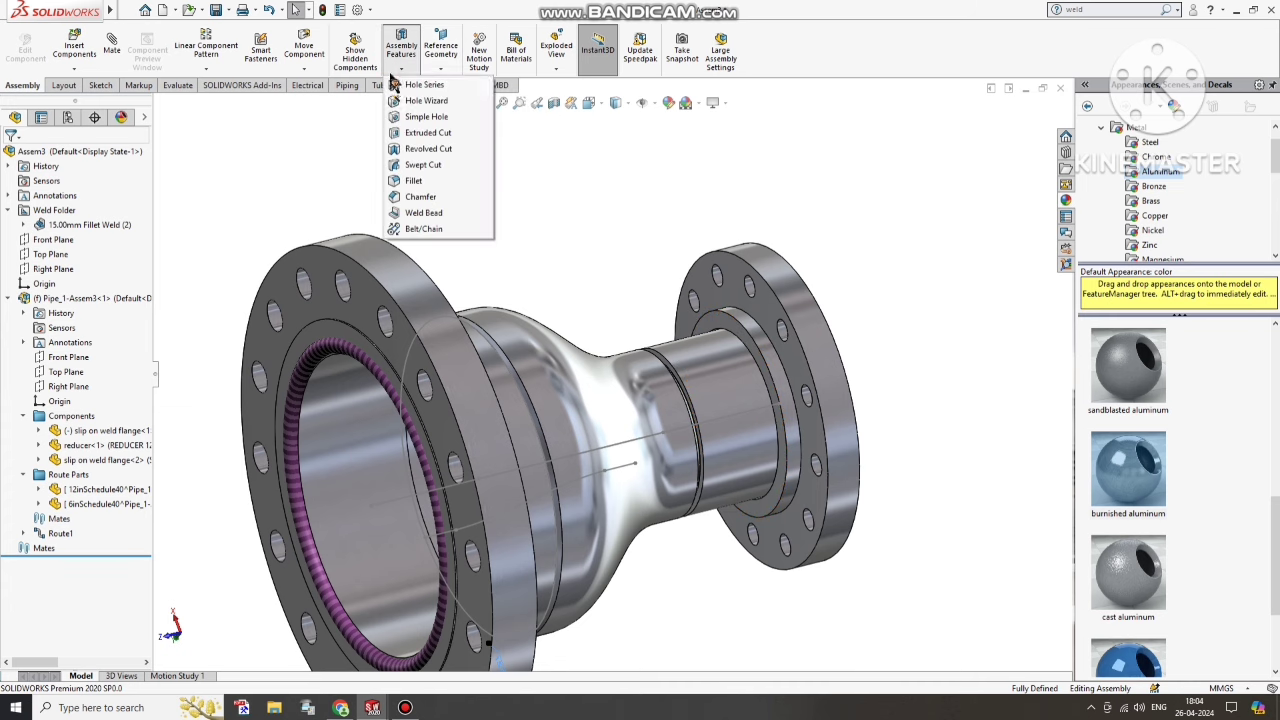
{"action": "left_click", "coordinate": [423, 212]}
{"action": "middle_click_drag", "start_coordinate": [656, 295], "coordinate": [700, 340]}
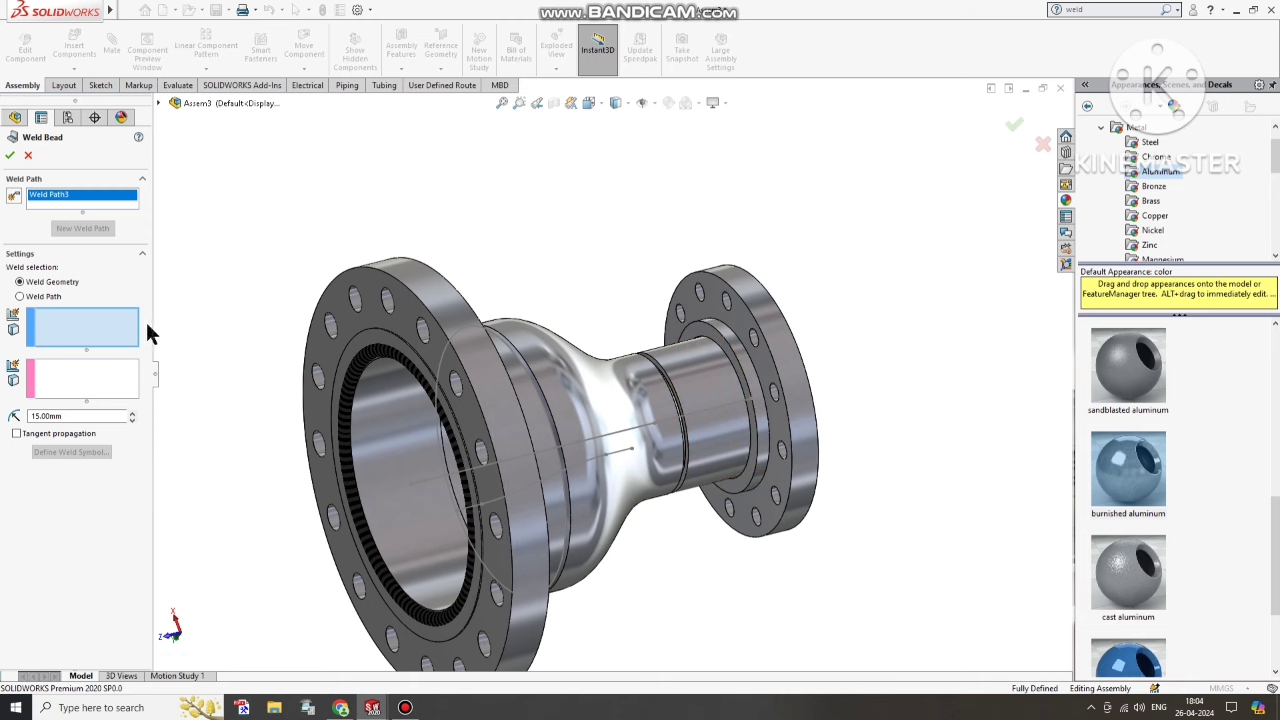
{"action": "left_click", "coordinate": [19, 297]}
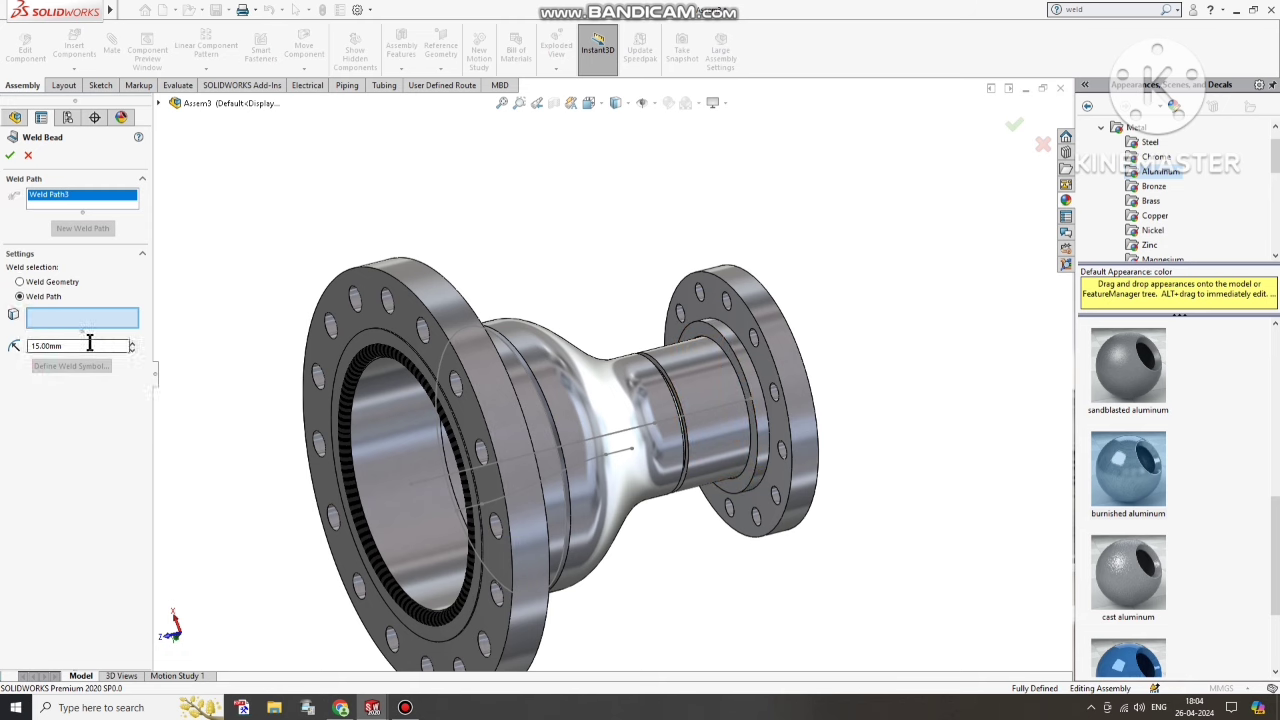
{"action": "left_click", "coordinate": [80, 345]}
{"action": "left_click", "coordinate": [742, 378]}
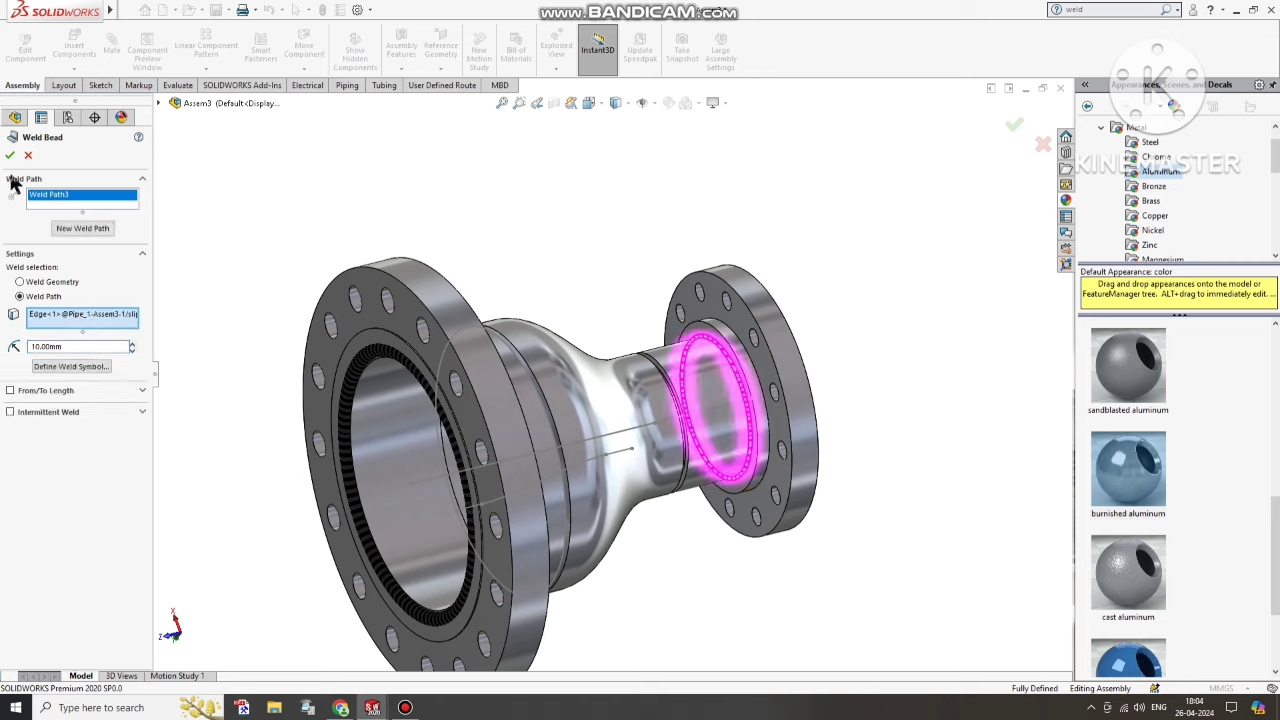
{"action": "key", "text": "Return"}
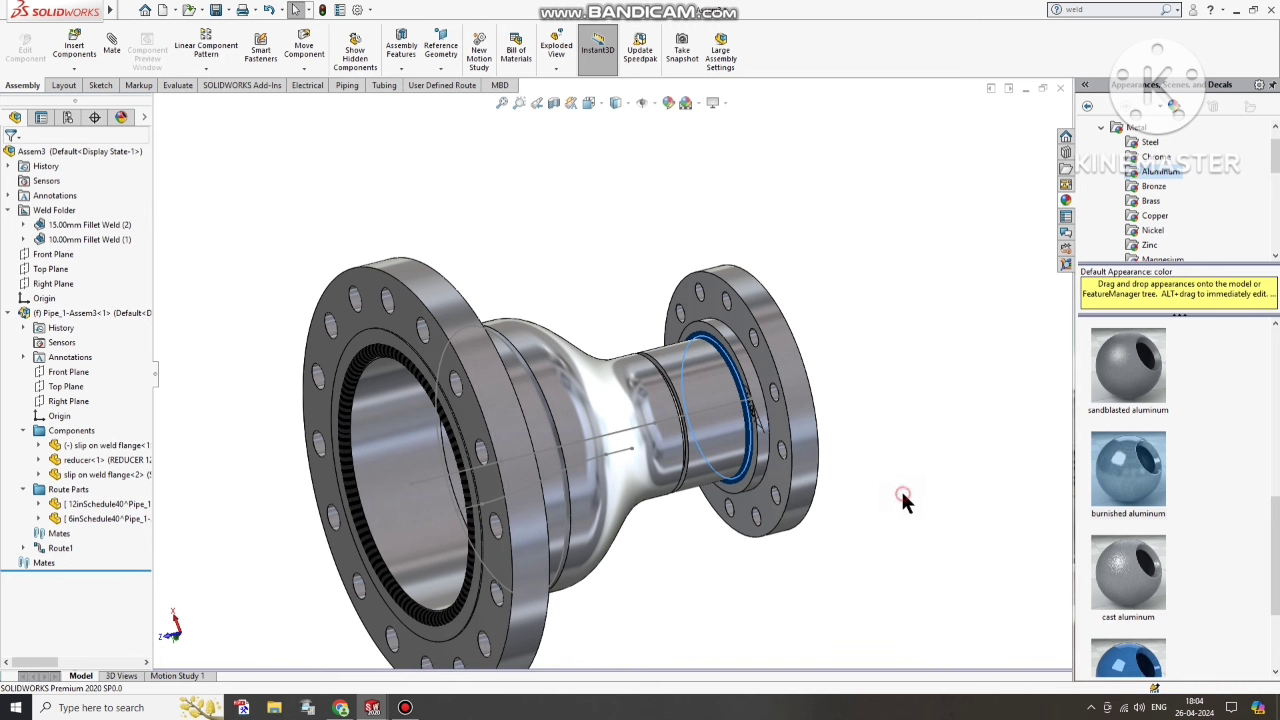
- Add a 10 mm weld bead, defined by weld path, along the 6 in pipe's end edge inside the small flange's open face
{"action": "middle_click_drag", "start_coordinate": [893, 489], "coordinate": [870, 300]}
{"action": "scroll", "coordinate": [877, 255], "scroll_direction": "down", "scroll_amount": 10}
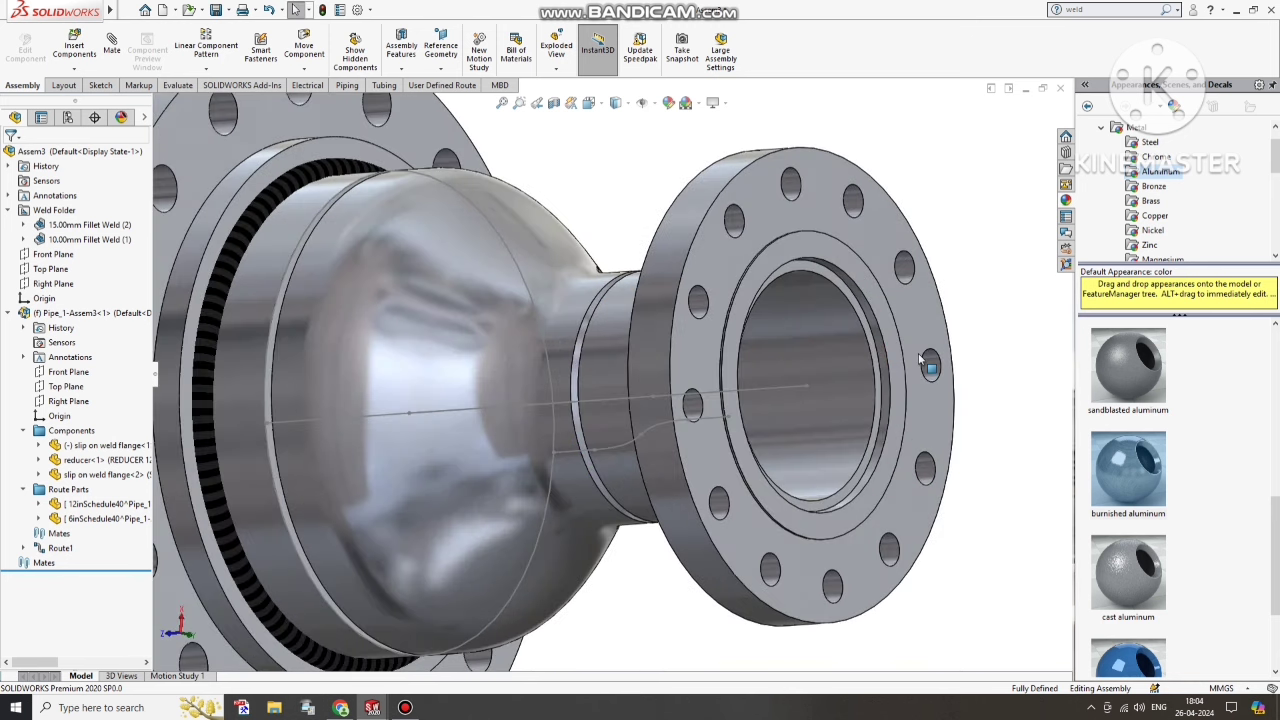
{"action": "left_click", "coordinate": [440, 68]}
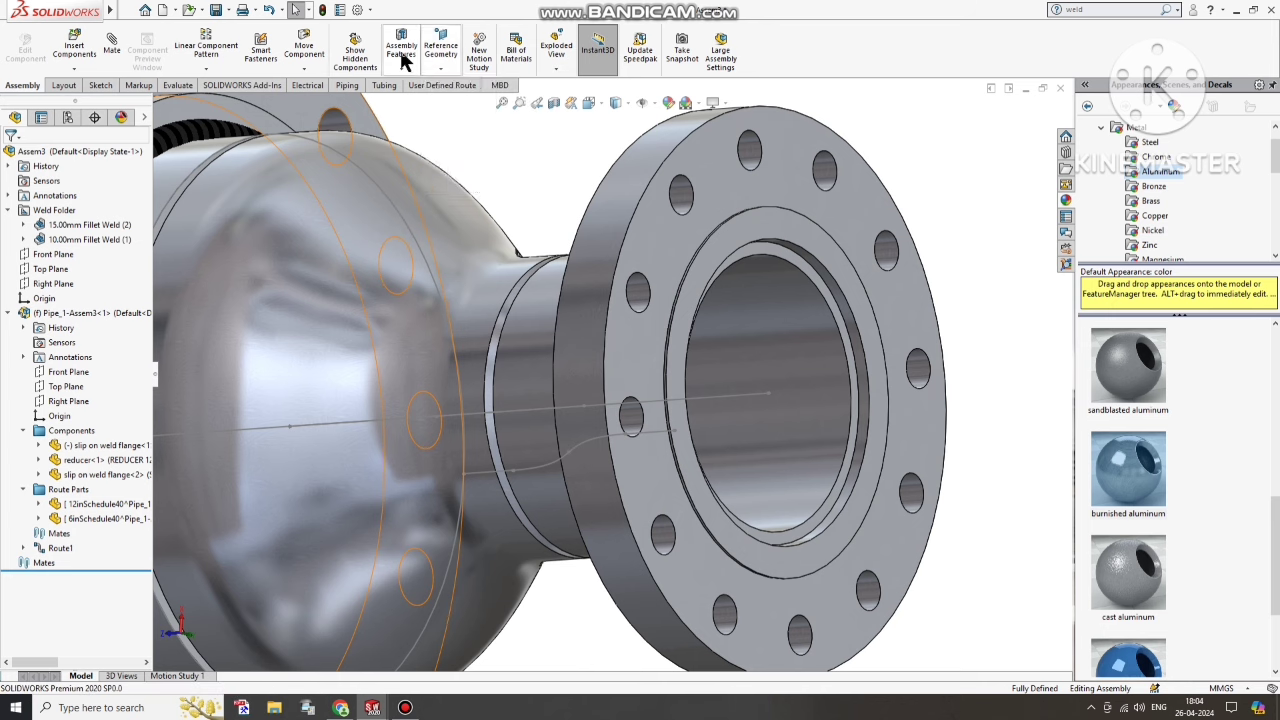
{"action": "left_click", "coordinate": [401, 68]}
{"action": "left_click", "coordinate": [423, 212]}
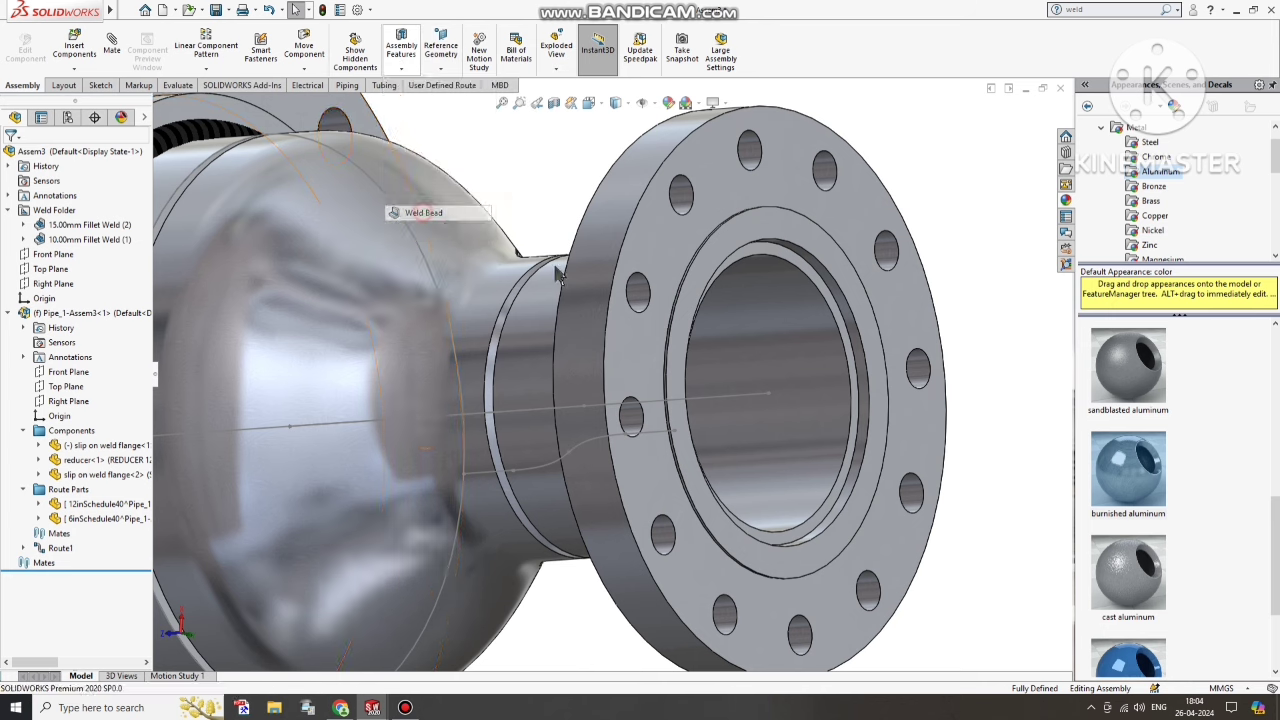
{"action": "left_click", "coordinate": [855, 358]}
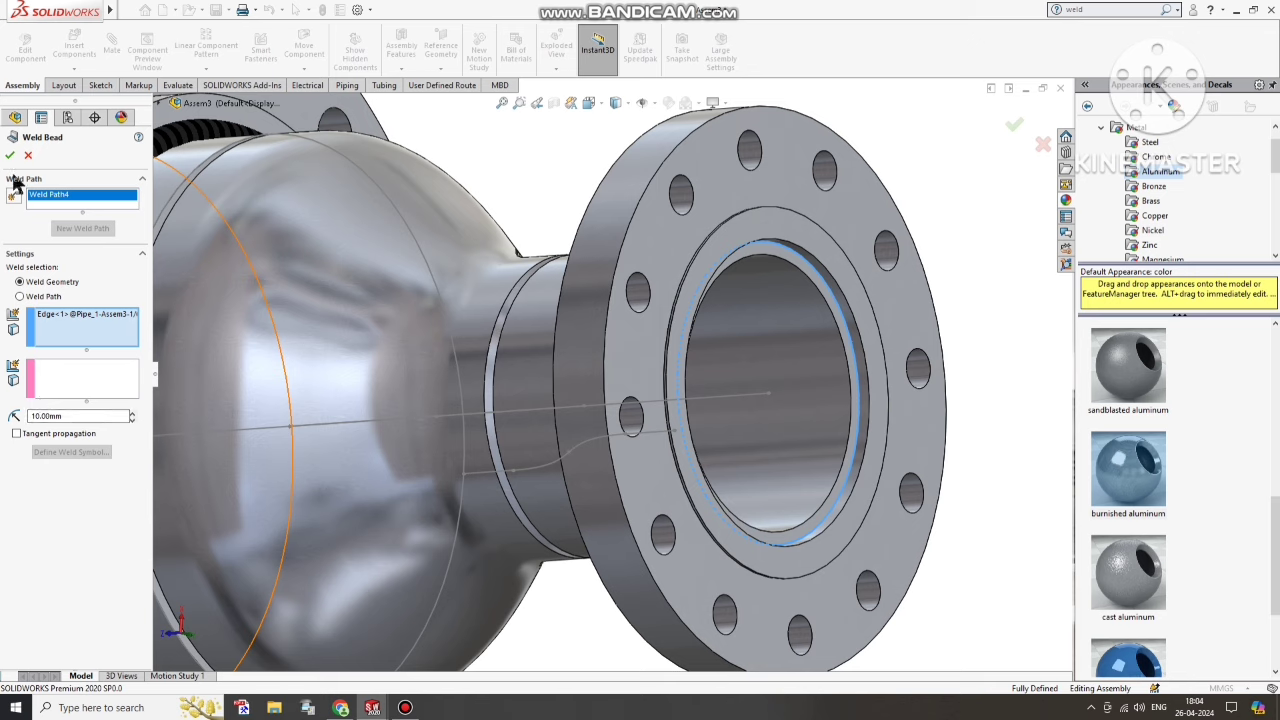
{"action": "left_click", "coordinate": [21, 297]}
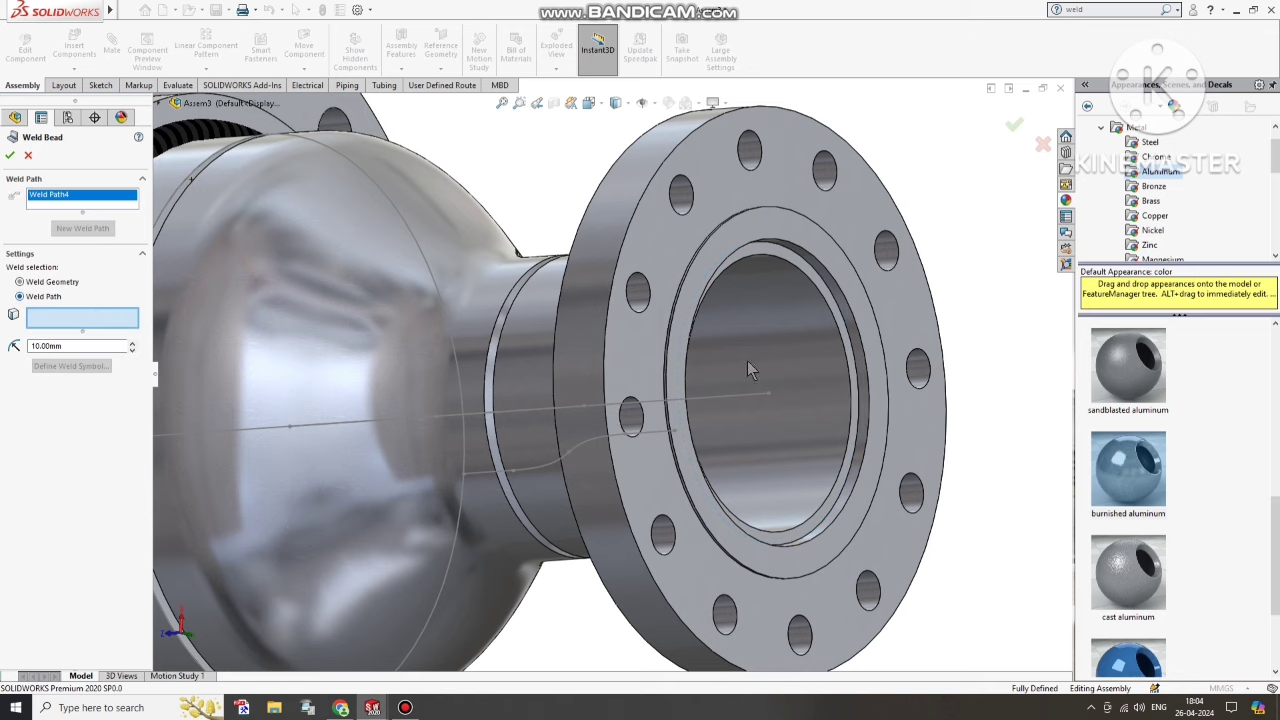
{"action": "left_click", "coordinate": [856, 356]}
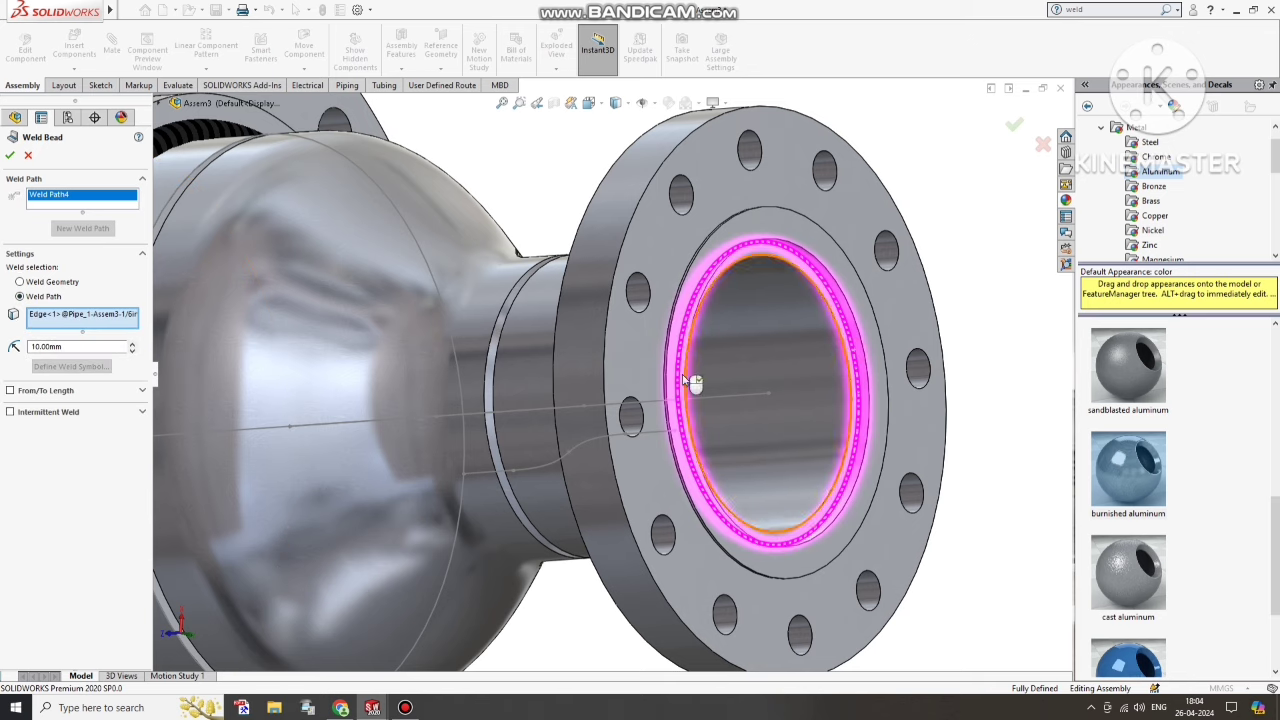
{"action": "left_click", "coordinate": [11, 156]}
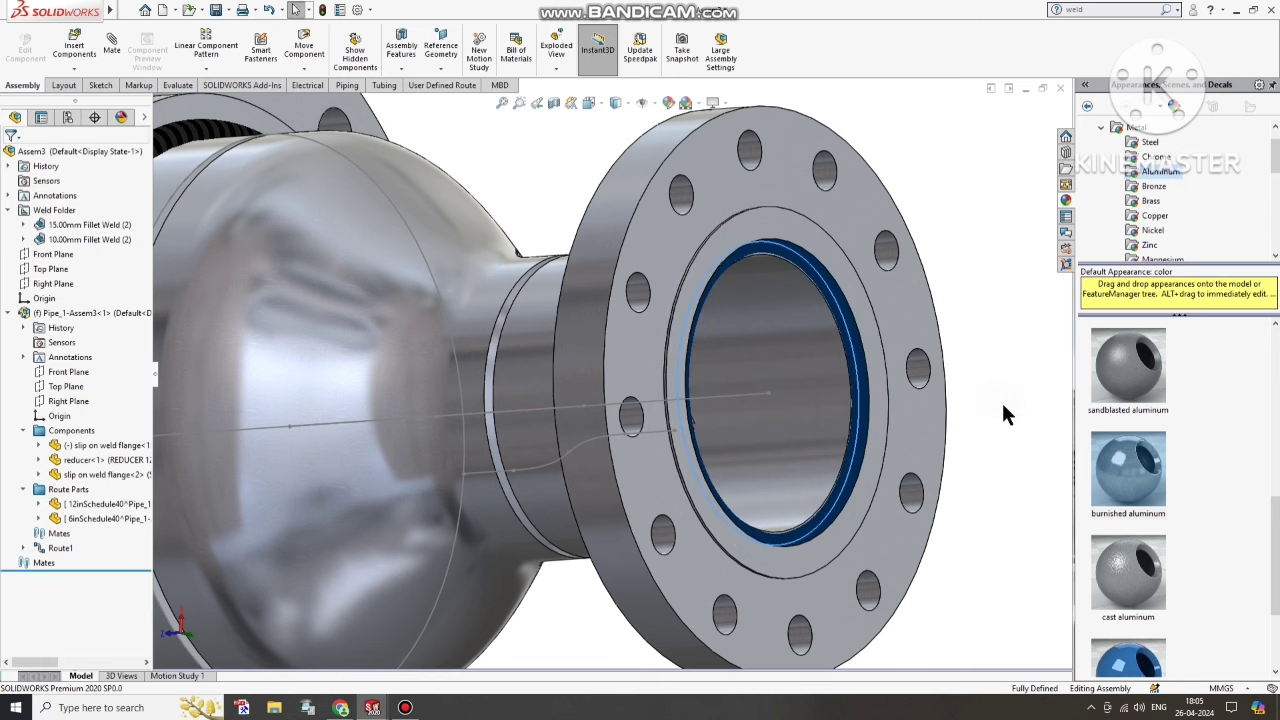
- Add a 10 mm weld bead with tangent propagation at the reducer joint, using the 6 in pipe's end face and the adjoining circular edge
{"action": "middle_click_drag", "start_coordinate": [1004, 408], "coordinate": [980, 476]}
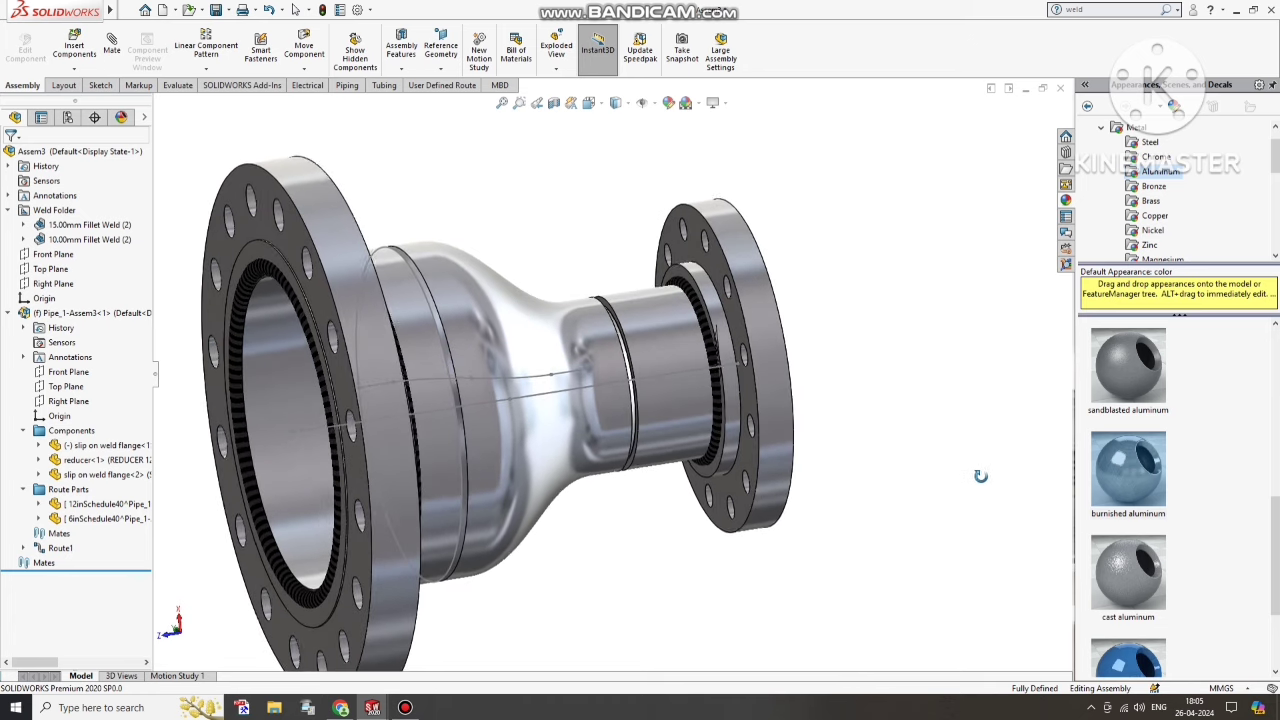
{"action": "scroll", "coordinate": [610, 314], "scroll_direction": "down", "scroll_amount": 5}
{"action": "left_click", "coordinate": [128, 10]}
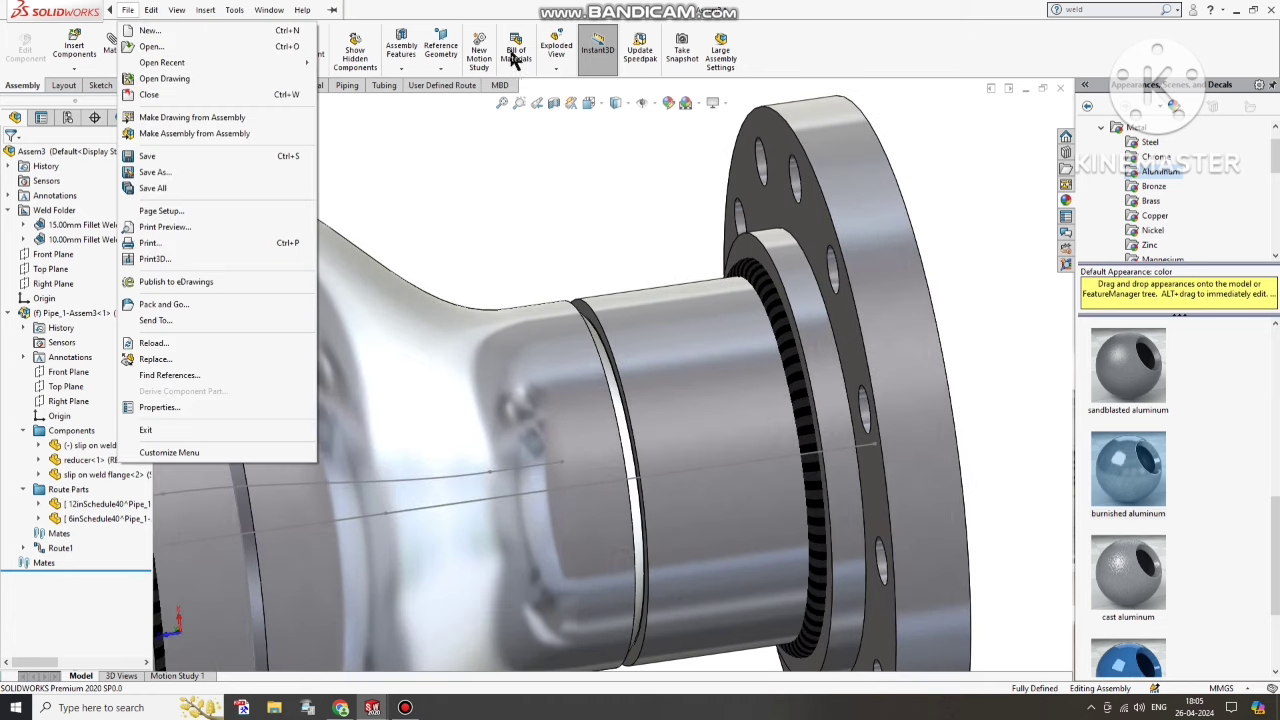
{"action": "left_click", "coordinate": [400, 63]}
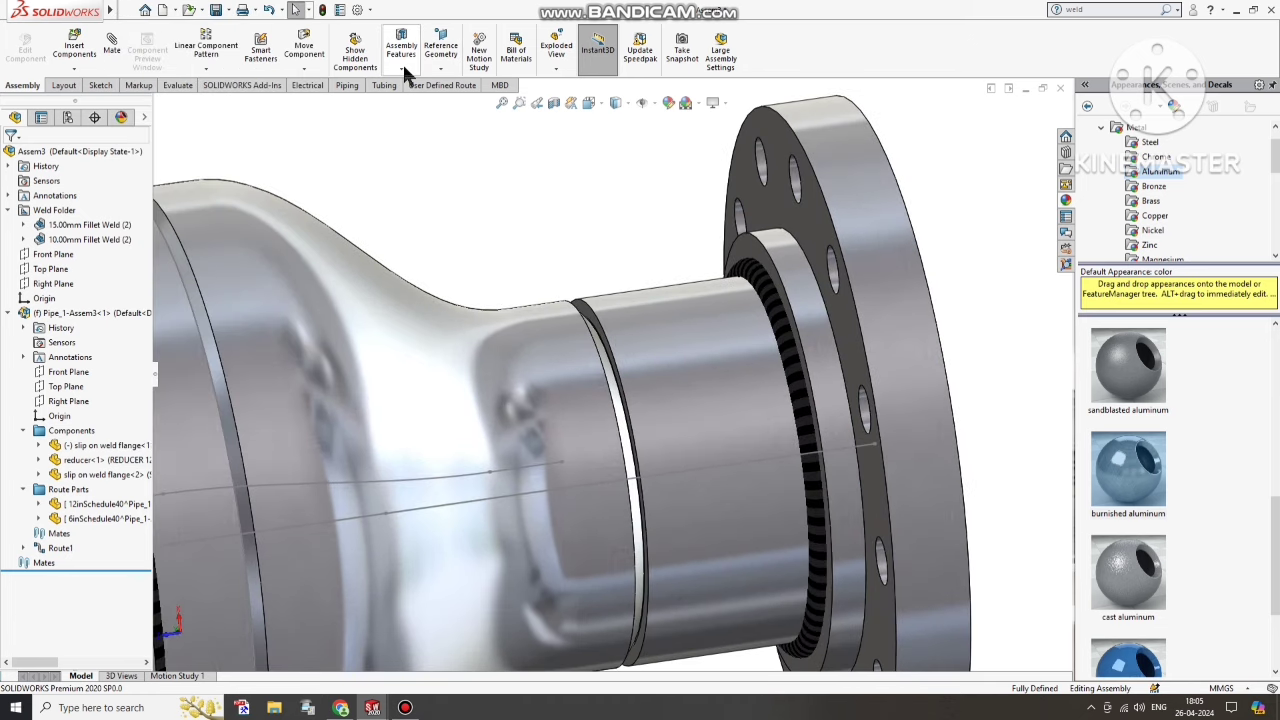
{"action": "left_click", "coordinate": [403, 68]}
{"action": "left_click", "coordinate": [414, 213]}
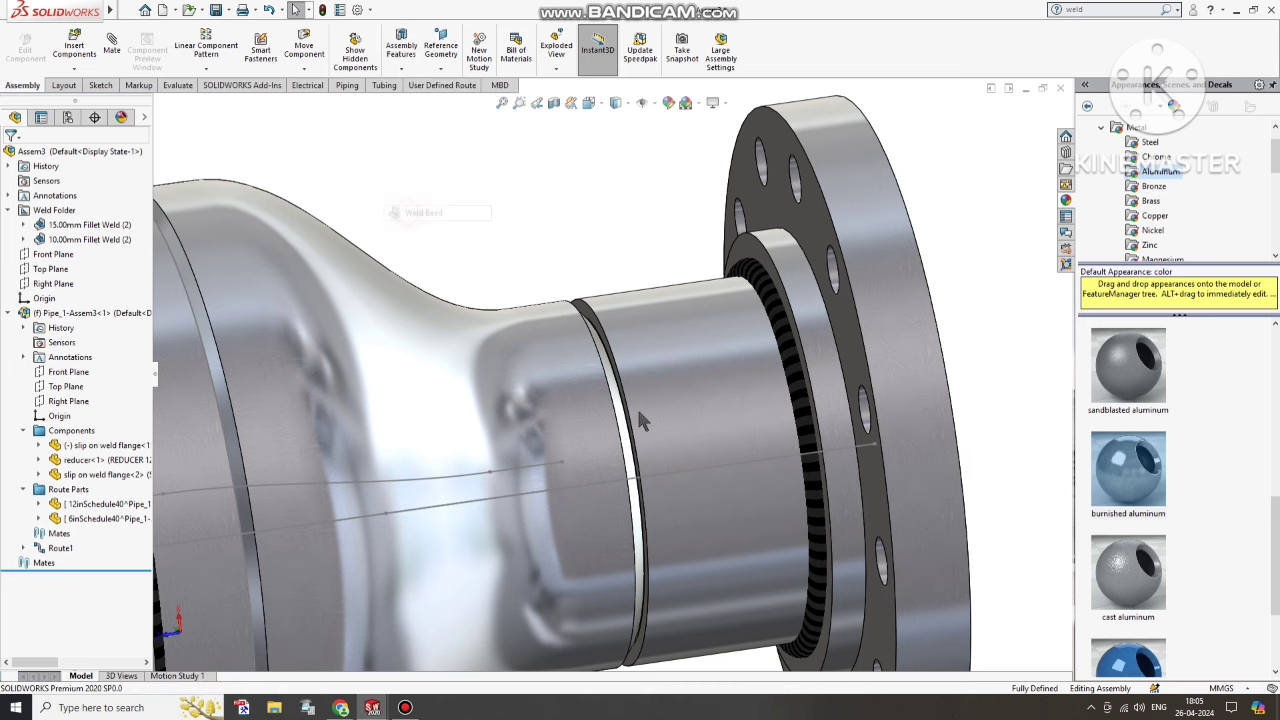
{"action": "scroll", "coordinate": [620, 403], "scroll_direction": "down", "scroll_amount": 5}
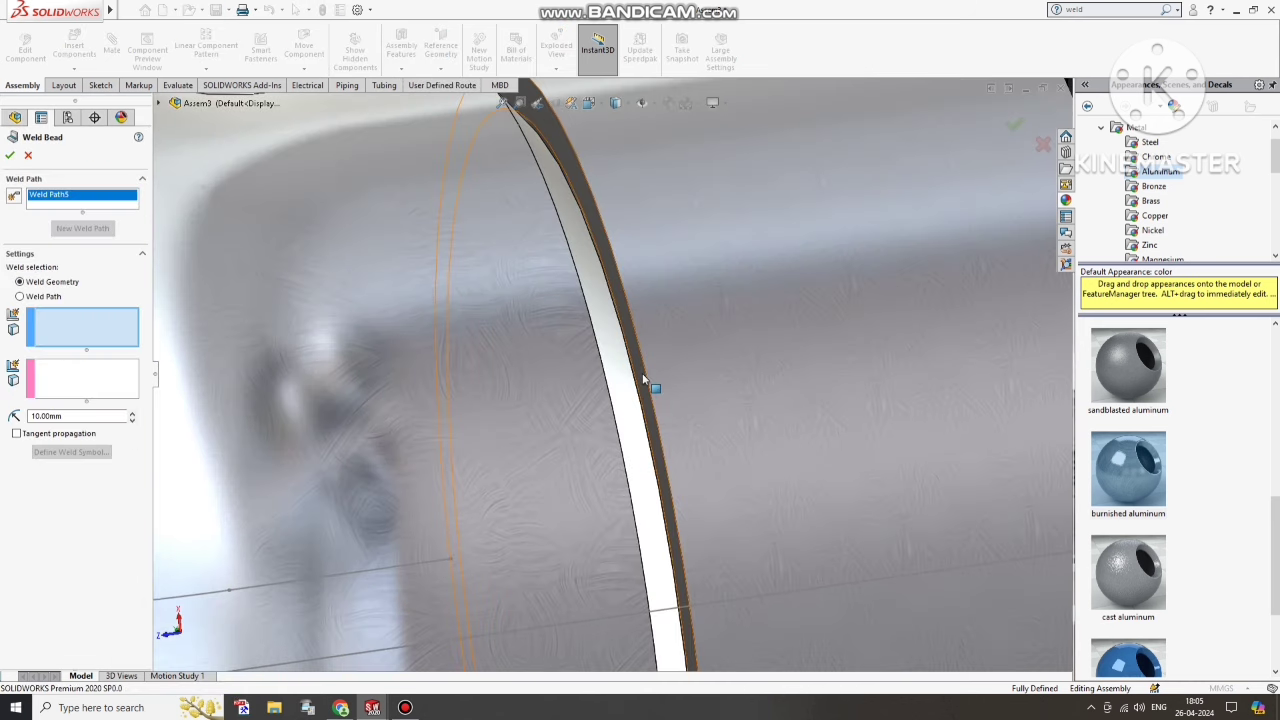
{"action": "left_click", "coordinate": [630, 392]}
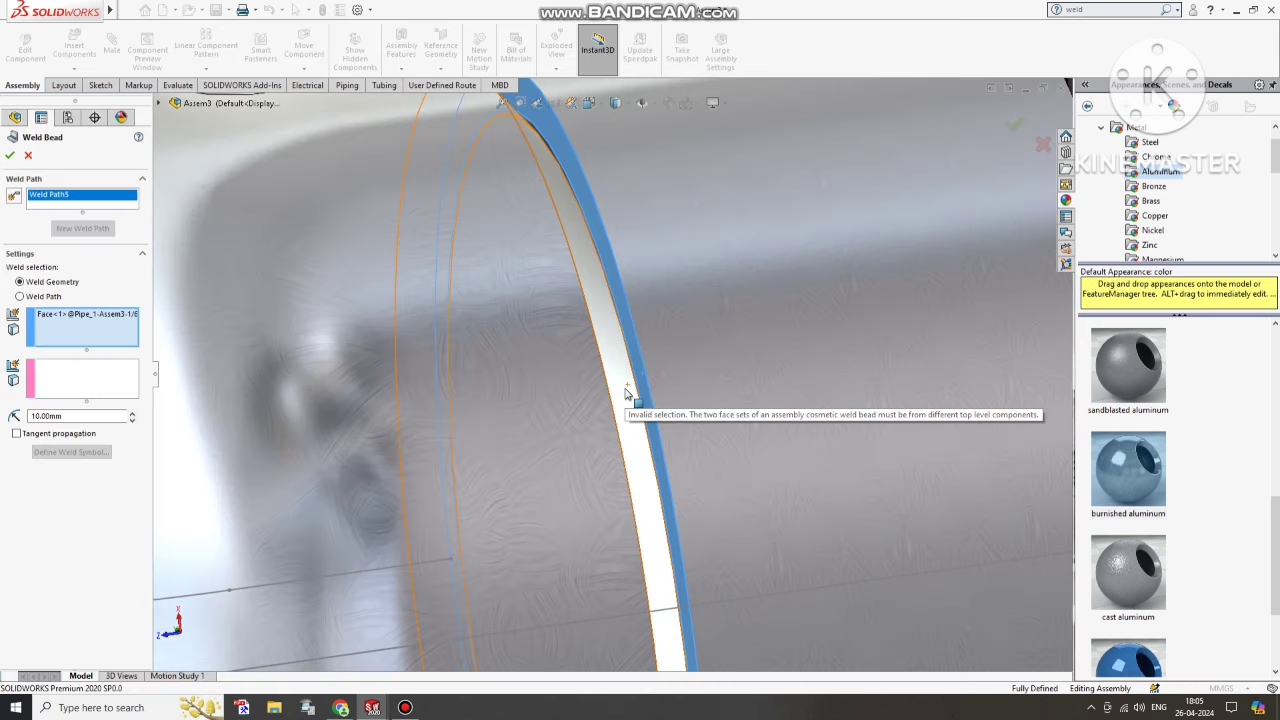
{"action": "left_click", "coordinate": [72, 371]}
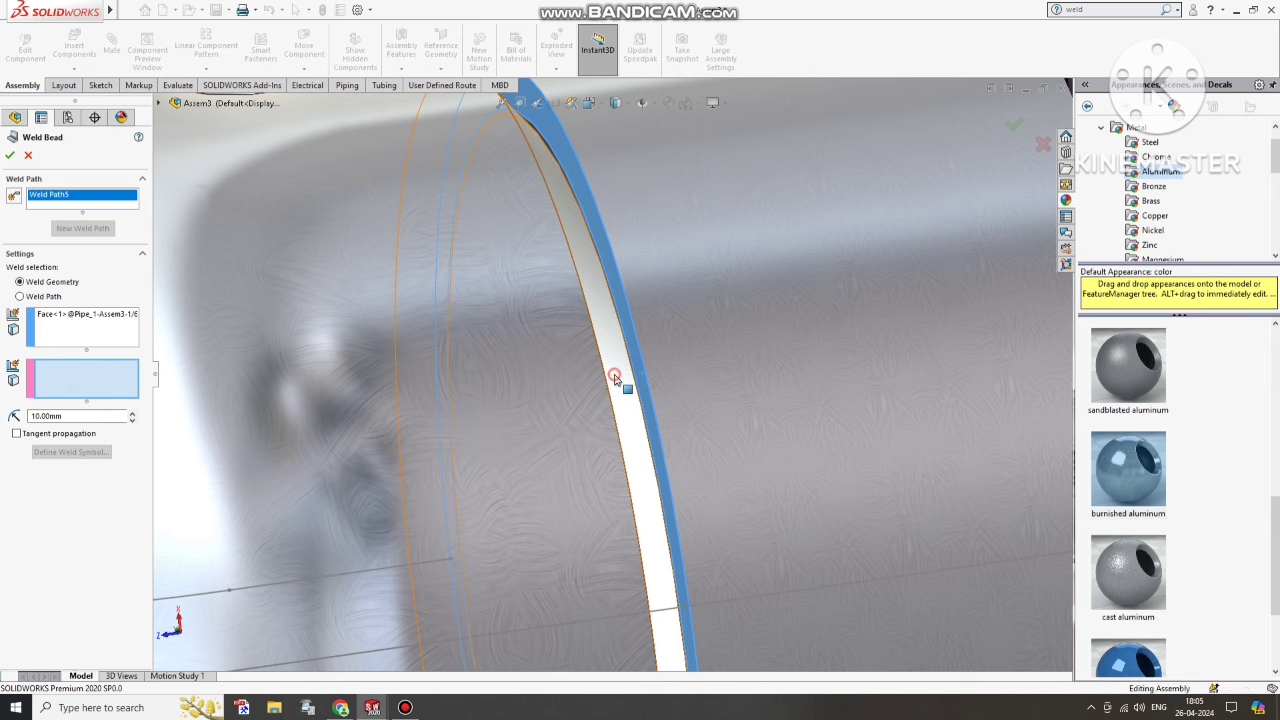
{"action": "left_click", "coordinate": [626, 372]}
{"action": "middle_click_drag", "start_coordinate": [626, 372], "coordinate": [600, 382]}
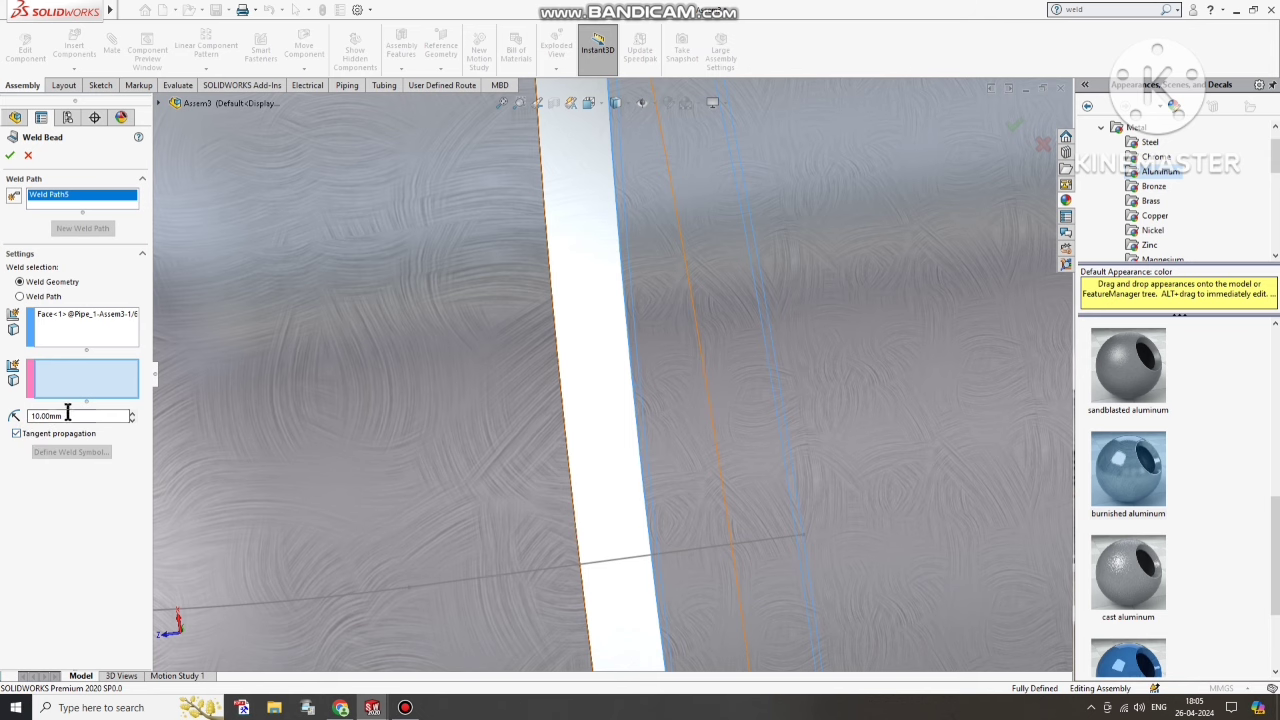
{"action": "scroll", "coordinate": [588, 350], "scroll_direction": "up", "scroll_amount": 5}
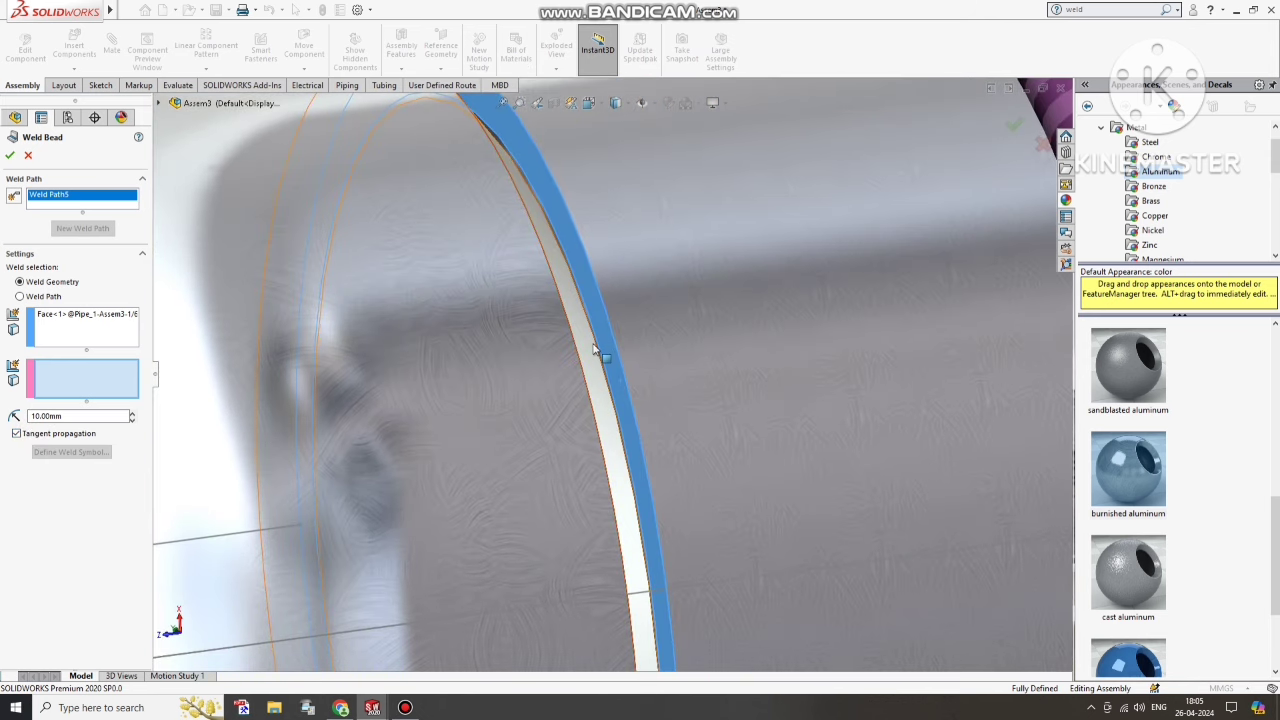
{"action": "left_click", "coordinate": [596, 345]}
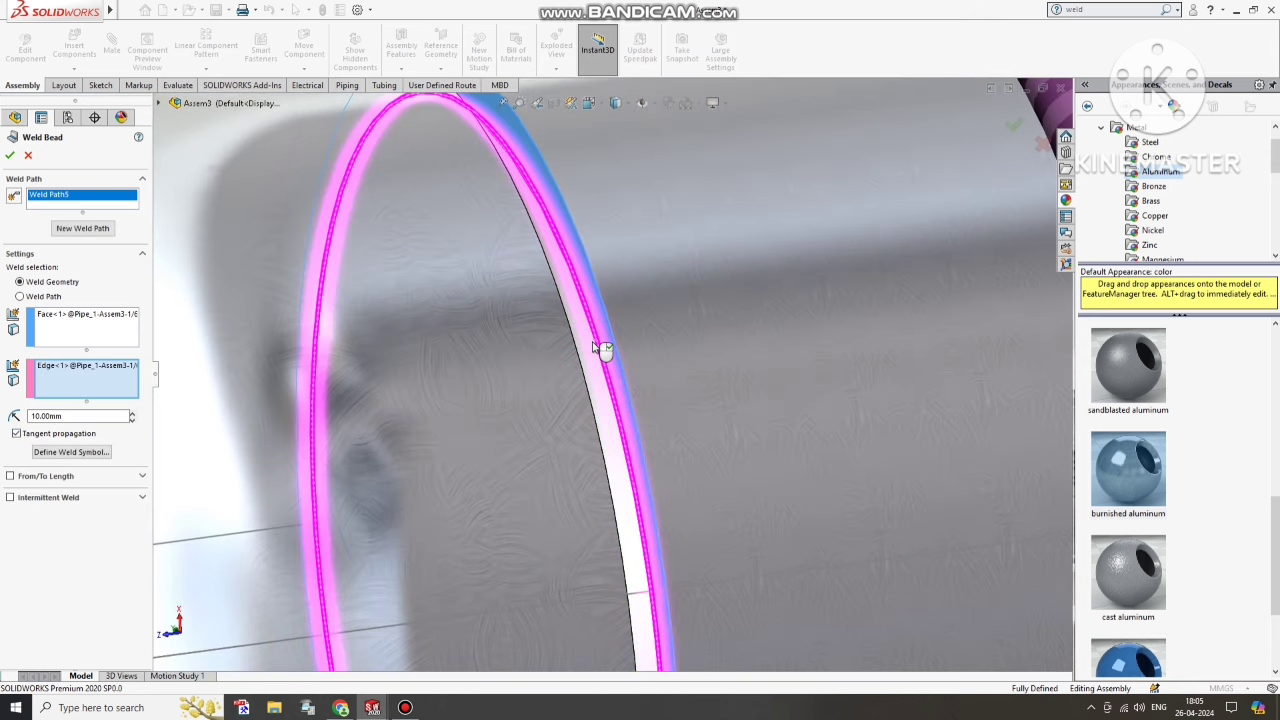
{"action": "left_click", "coordinate": [11, 156]}
{"action": "scroll", "coordinate": [540, 380], "scroll_direction": "up", "scroll_amount": 6}
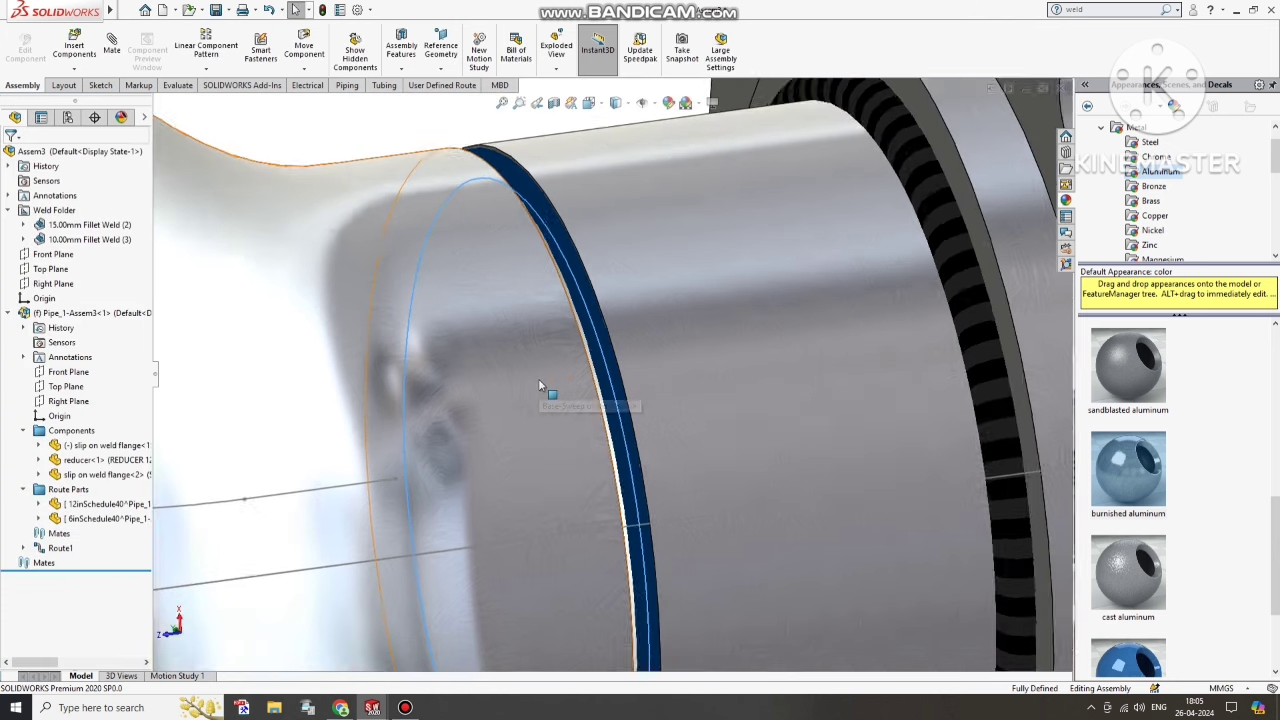
{"action": "middle_click_drag", "start_coordinate": [558, 224], "coordinate": [546, 189]}
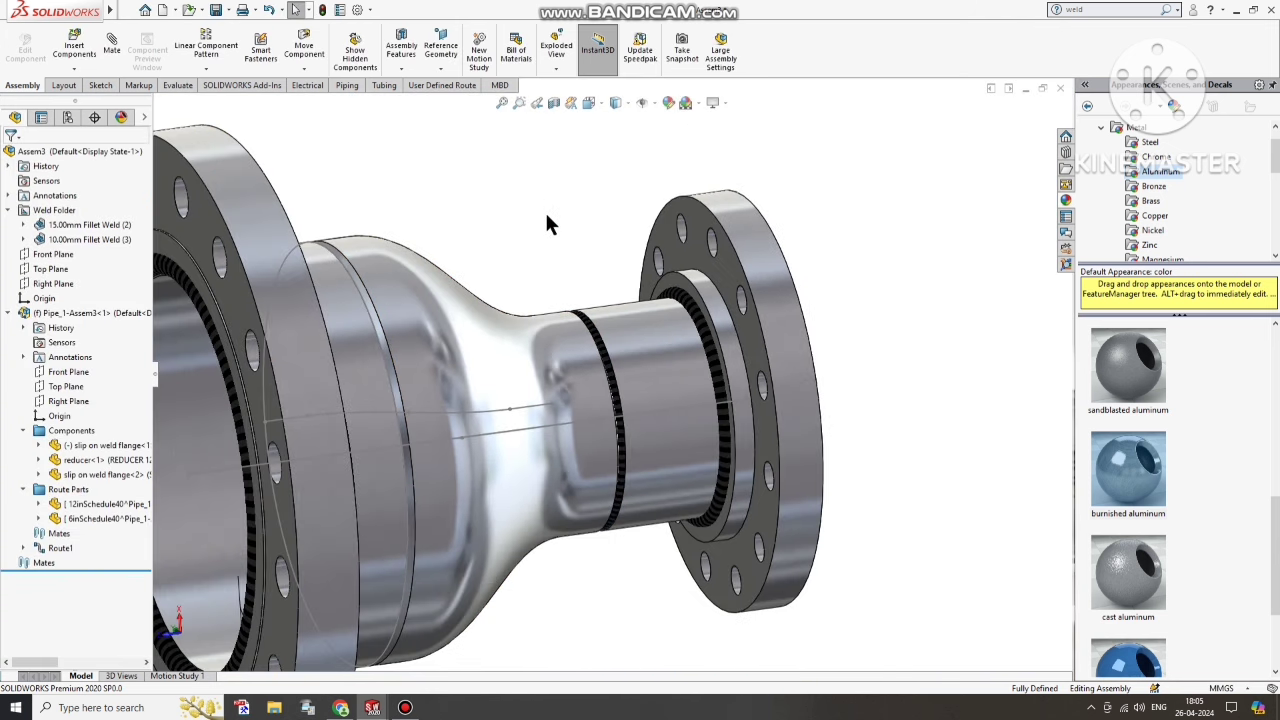
{"action": "scroll", "coordinate": [560, 348], "scroll_direction": "up", "scroll_amount": 3}
- Add a 10 mm weld bead at the 12 in pipe joint, using the reducer's narrow end face and the adjoining circular edge
{"action": "scroll", "coordinate": [436, 372], "scroll_direction": "down", "scroll_amount": 5}
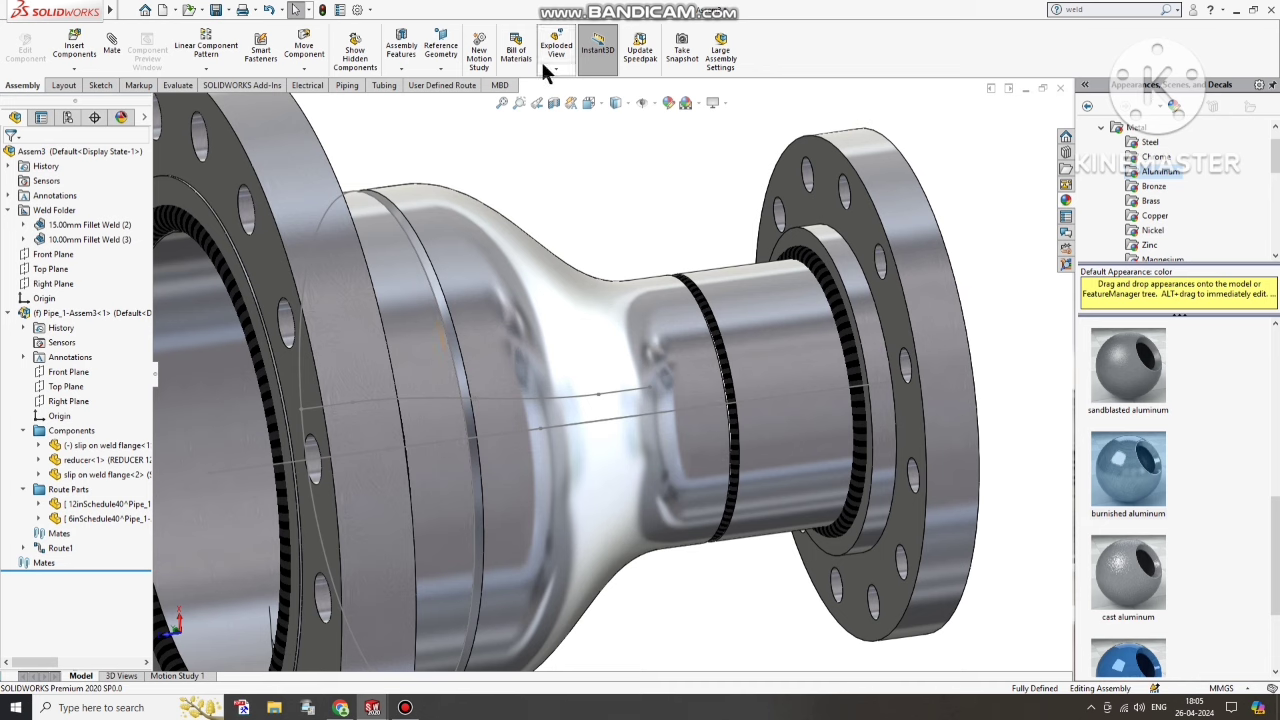
{"action": "left_click", "coordinate": [438, 70]}
{"action": "left_click", "coordinate": [402, 68]}
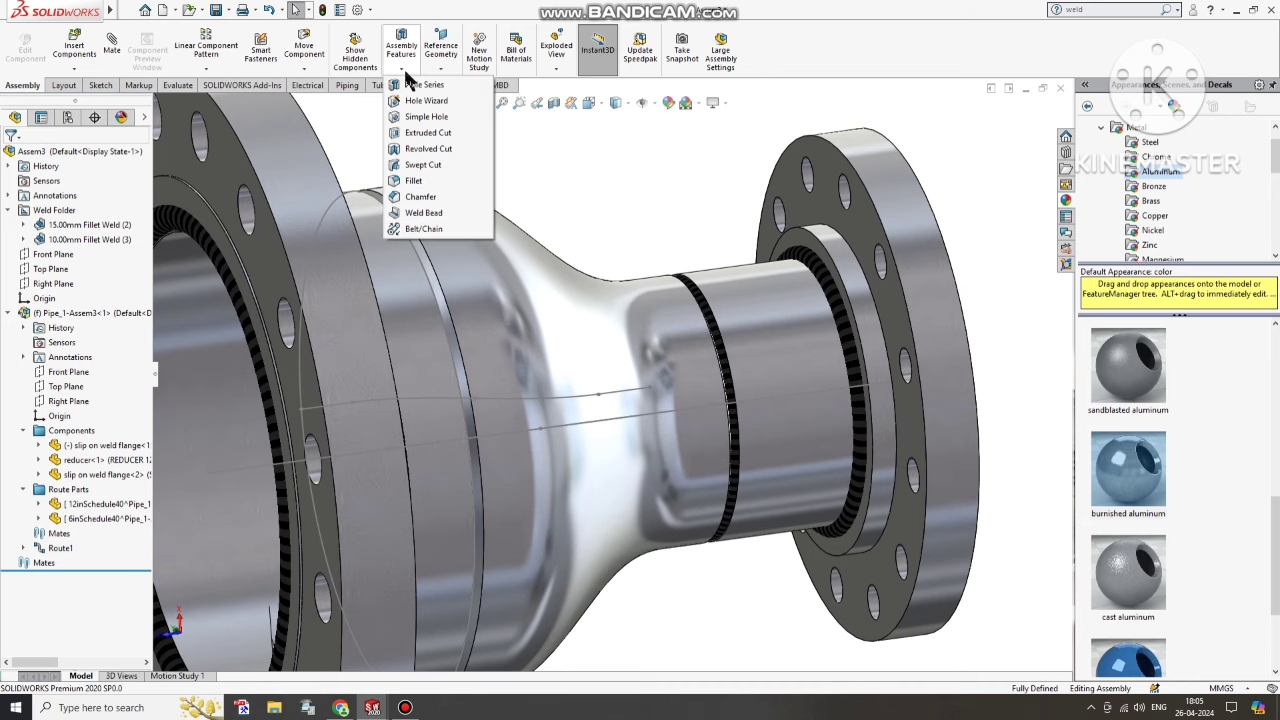
{"action": "left_click", "coordinate": [421, 213]}
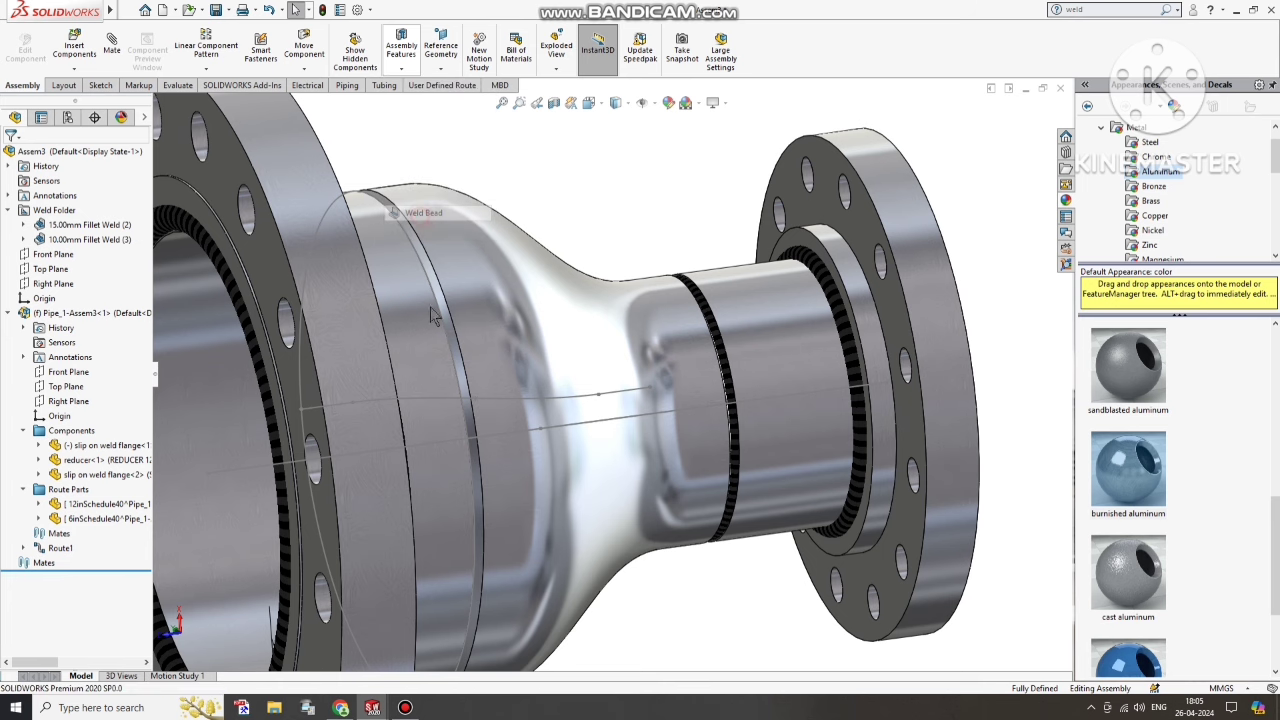
{"action": "scroll", "coordinate": [466, 330], "scroll_direction": "down", "scroll_amount": 6}
{"action": "left_click", "coordinate": [505, 323]}
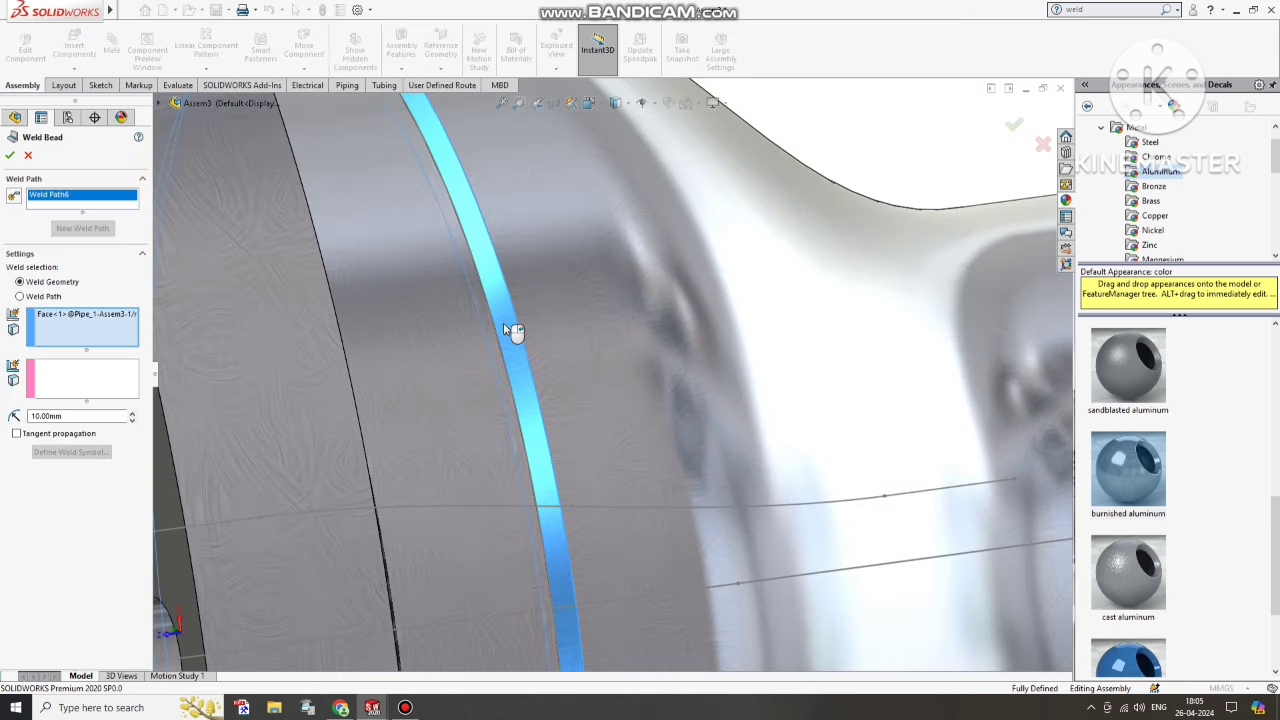
{"action": "scroll", "coordinate": [586, 331], "scroll_direction": "up", "scroll_amount": 5}
{"action": "middle_click_drag", "start_coordinate": [586, 331], "coordinate": [541, 265]}
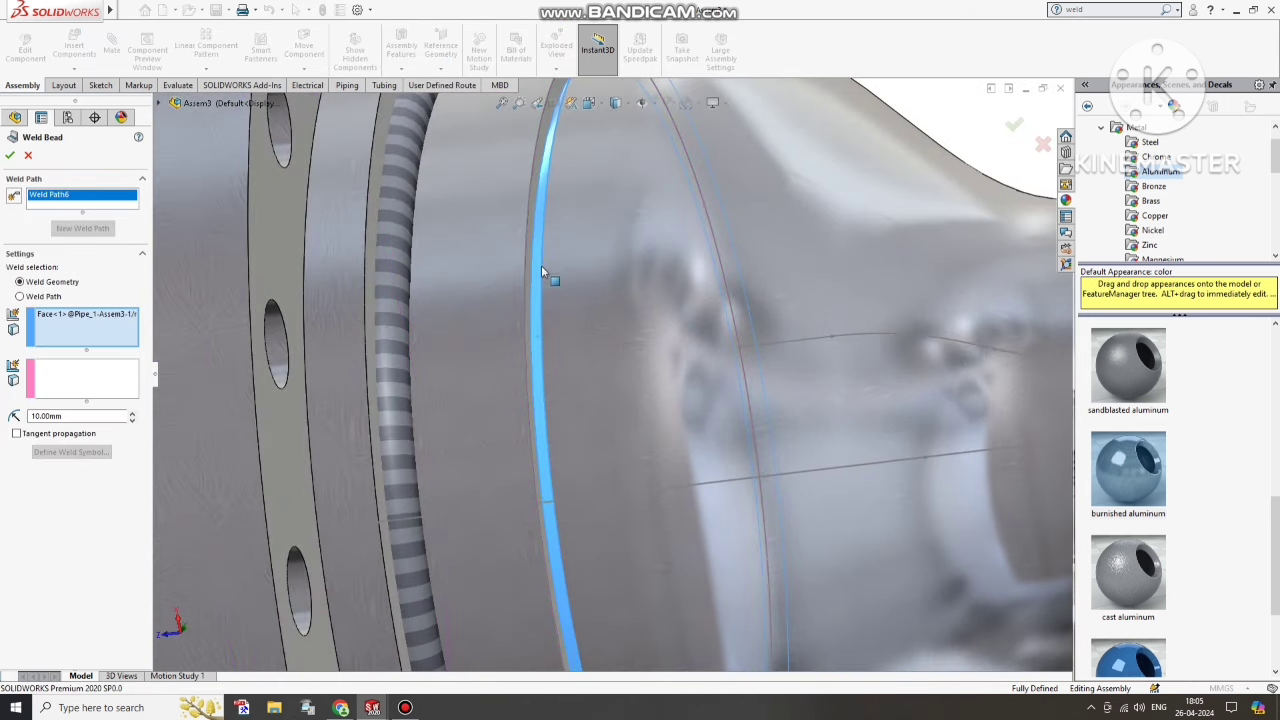
{"action": "left_click", "coordinate": [530, 364]}
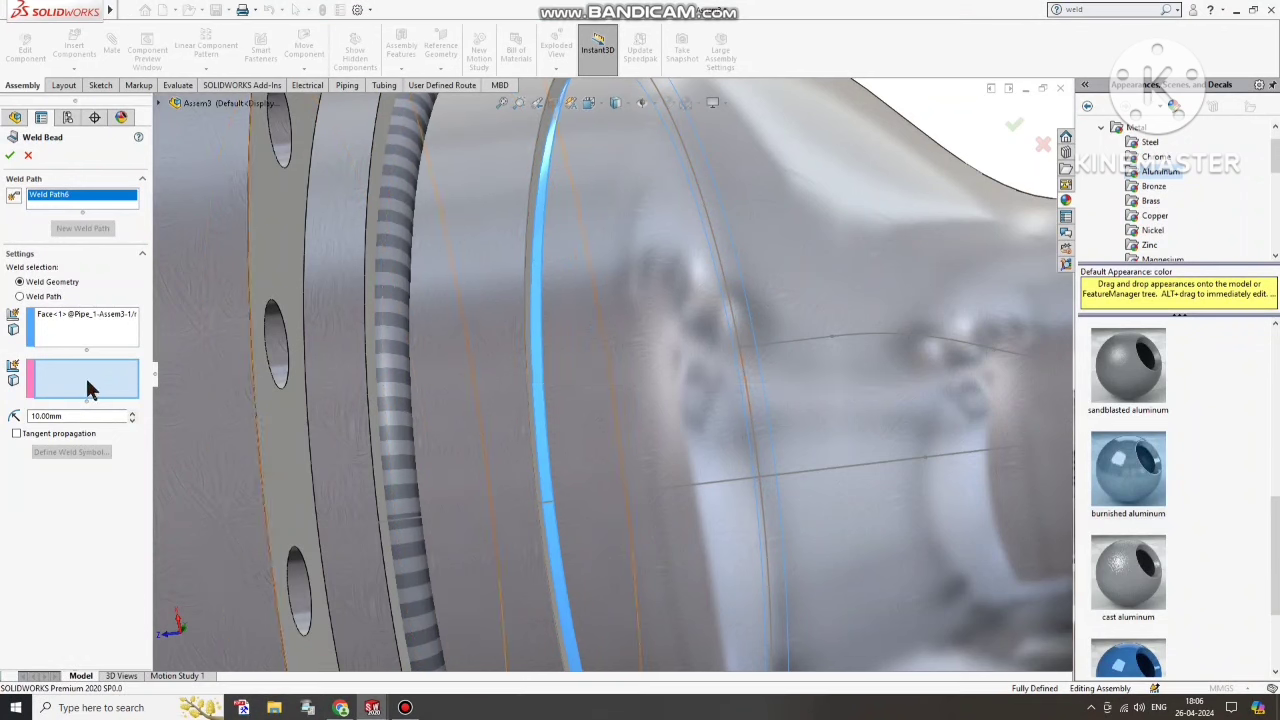
{"action": "left_click", "coordinate": [533, 366]}
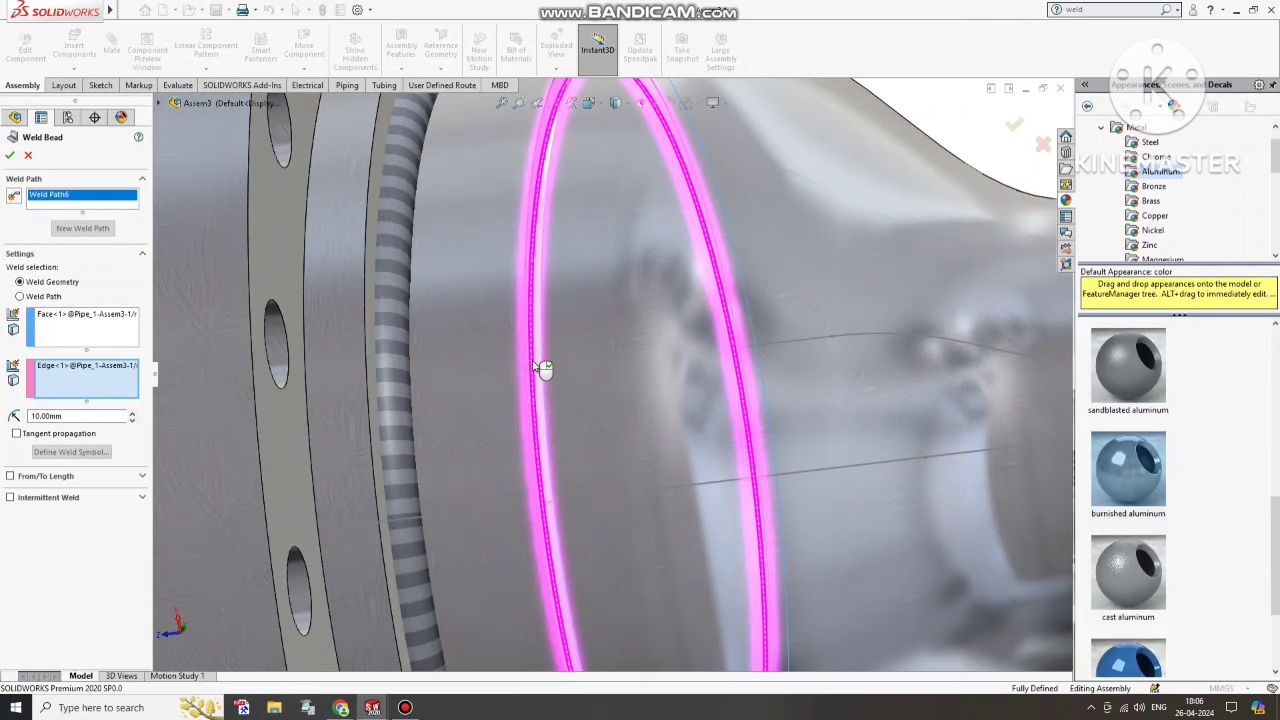
{"action": "right_click", "coordinate": [562, 440]}
{"action": "scroll", "coordinate": [660, 440], "scroll_direction": "up", "scroll_amount": 5}
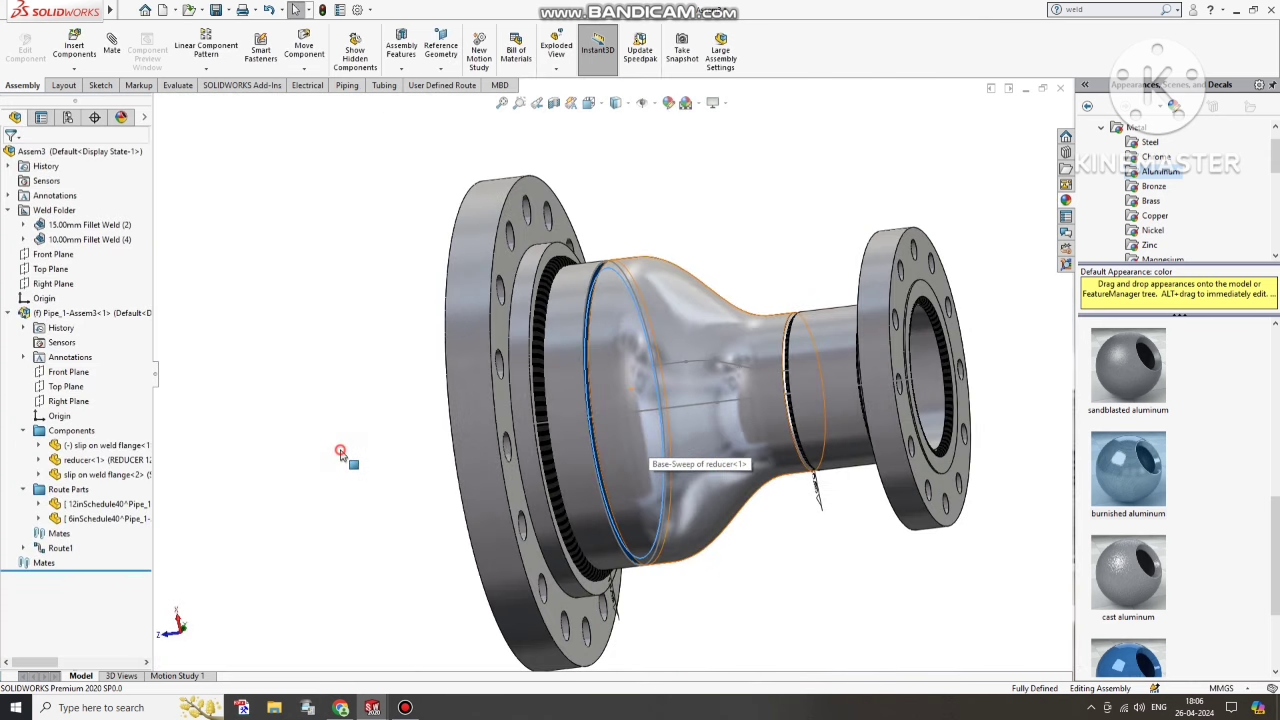
{"action": "scroll", "coordinate": [626, 401], "scroll_direction": "down", "scroll_amount": 3}
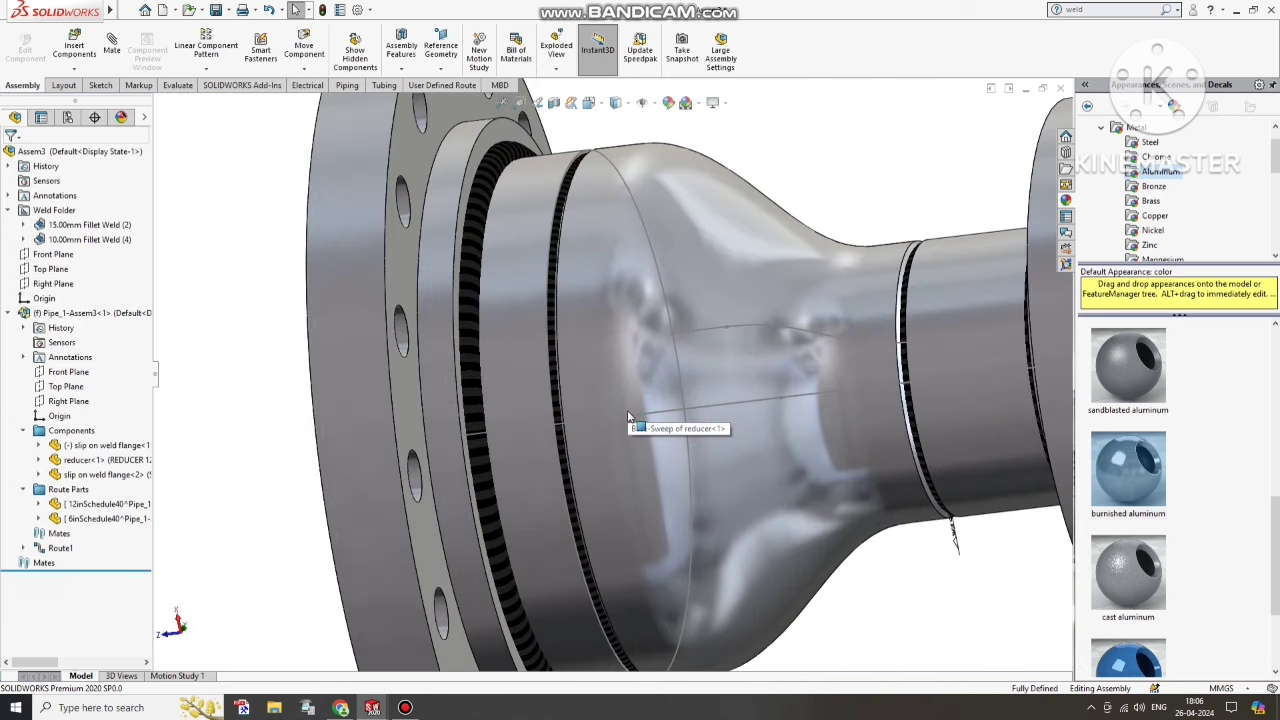
{"action": "scroll", "coordinate": [554, 440], "scroll_direction": "up", "scroll_amount": 2}
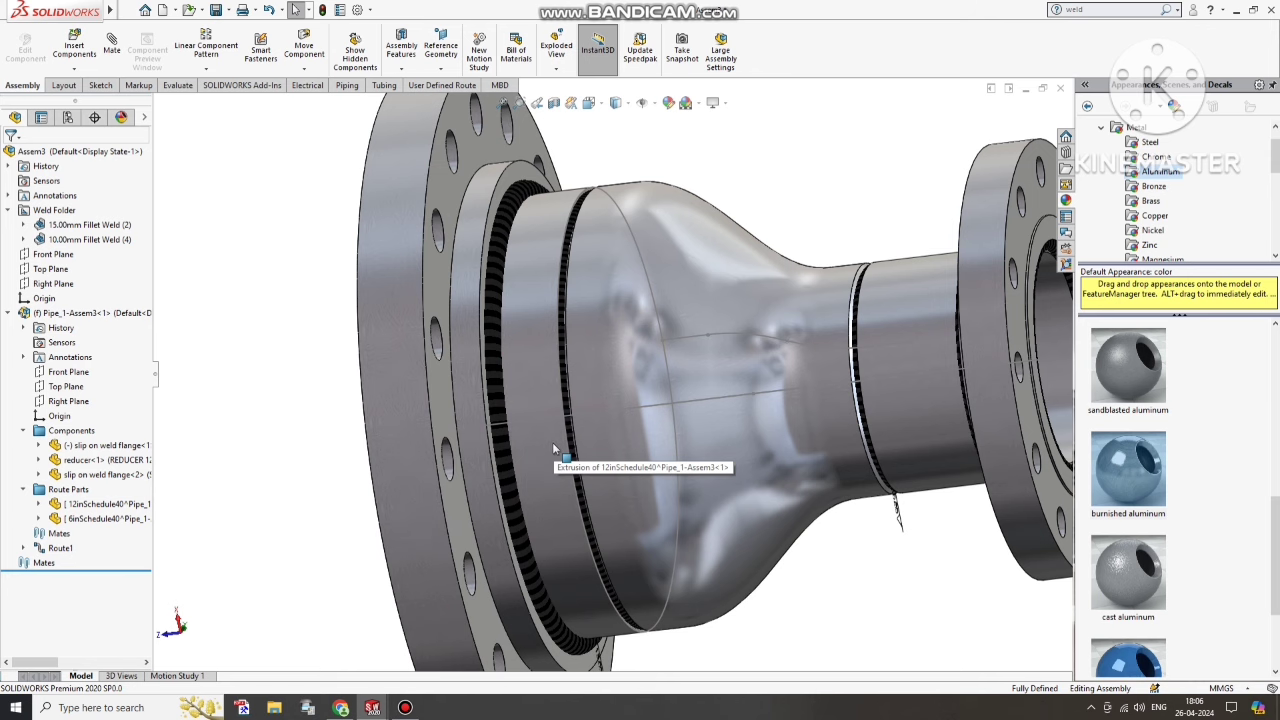
- Remove the two 10 mm weld beads at the reducer's joints with the 12 in and 6 in pipes
{"action": "scroll", "coordinate": [553, 445], "scroll_direction": "down", "scroll_amount": 3}
{"action": "scroll", "coordinate": [550, 450], "scroll_direction": "up", "scroll_amount": 4}
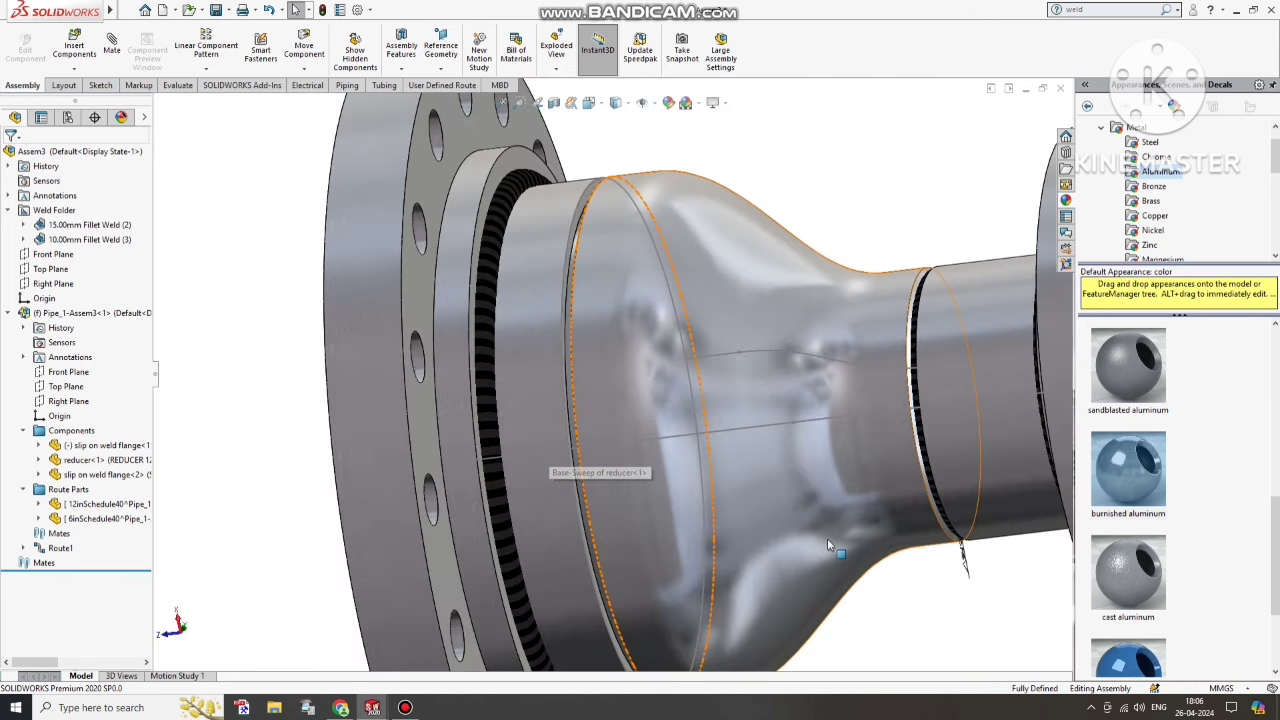
{"action": "scroll", "coordinate": [827, 545], "scroll_direction": "up", "scroll_amount": 3}
{"action": "middle_click_drag", "start_coordinate": [830, 550], "coordinate": [826, 337]}
{"action": "scroll", "coordinate": [775, 373], "scroll_direction": "down", "scroll_amount": 3}
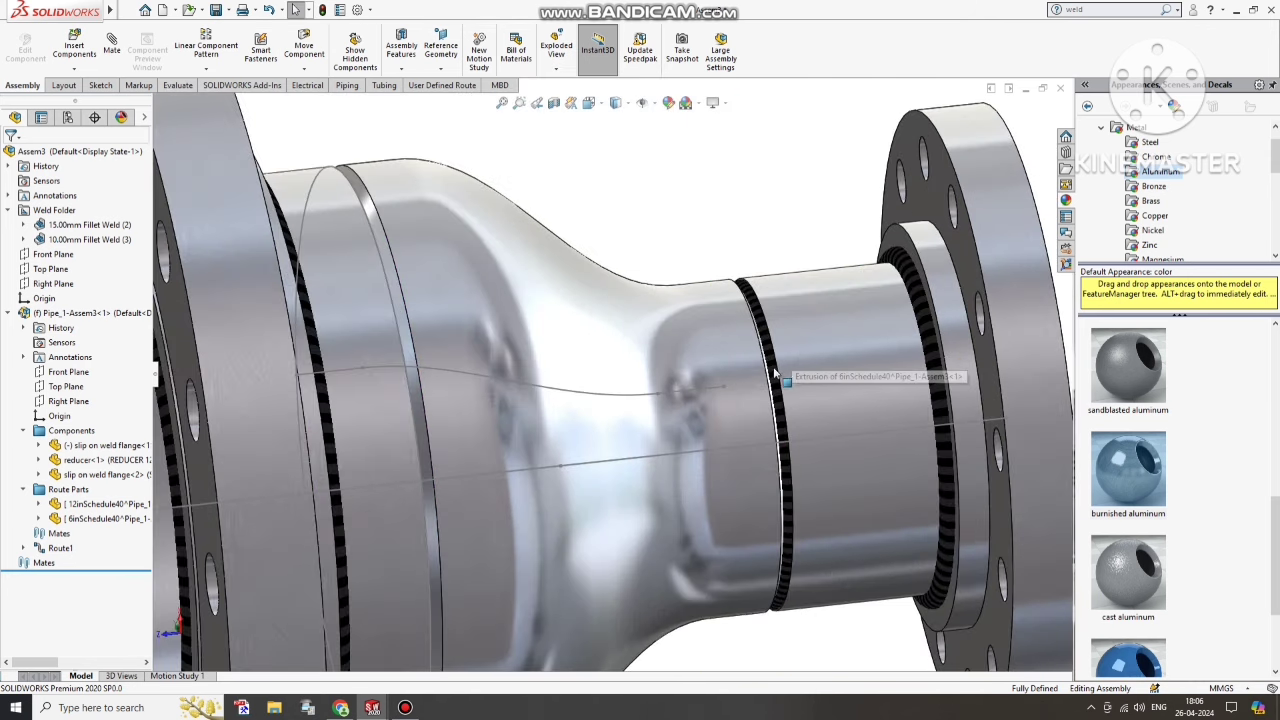
{"action": "scroll", "coordinate": [775, 375], "scroll_direction": "down", "scroll_amount": 2}
{"action": "scroll", "coordinate": [766, 420], "scroll_direction": "up", "scroll_amount": 5}
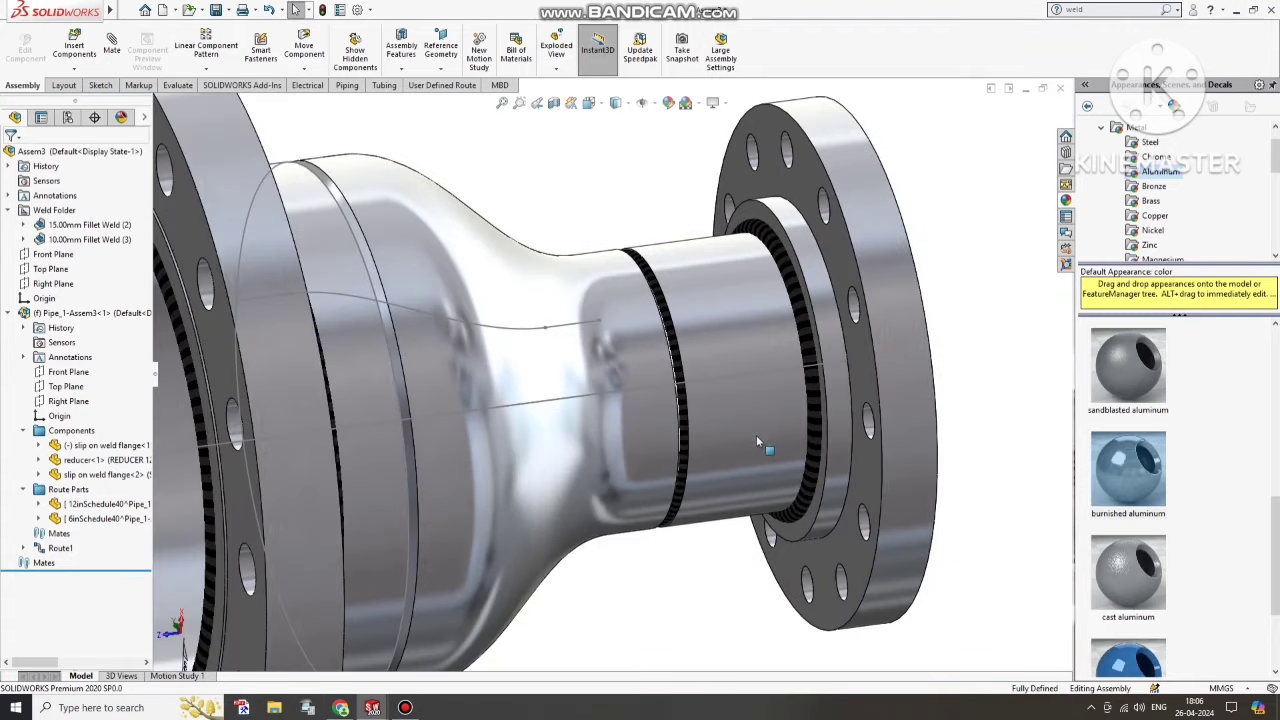
{"action": "scroll", "coordinate": [757, 441], "scroll_direction": "up", "scroll_amount": 3}
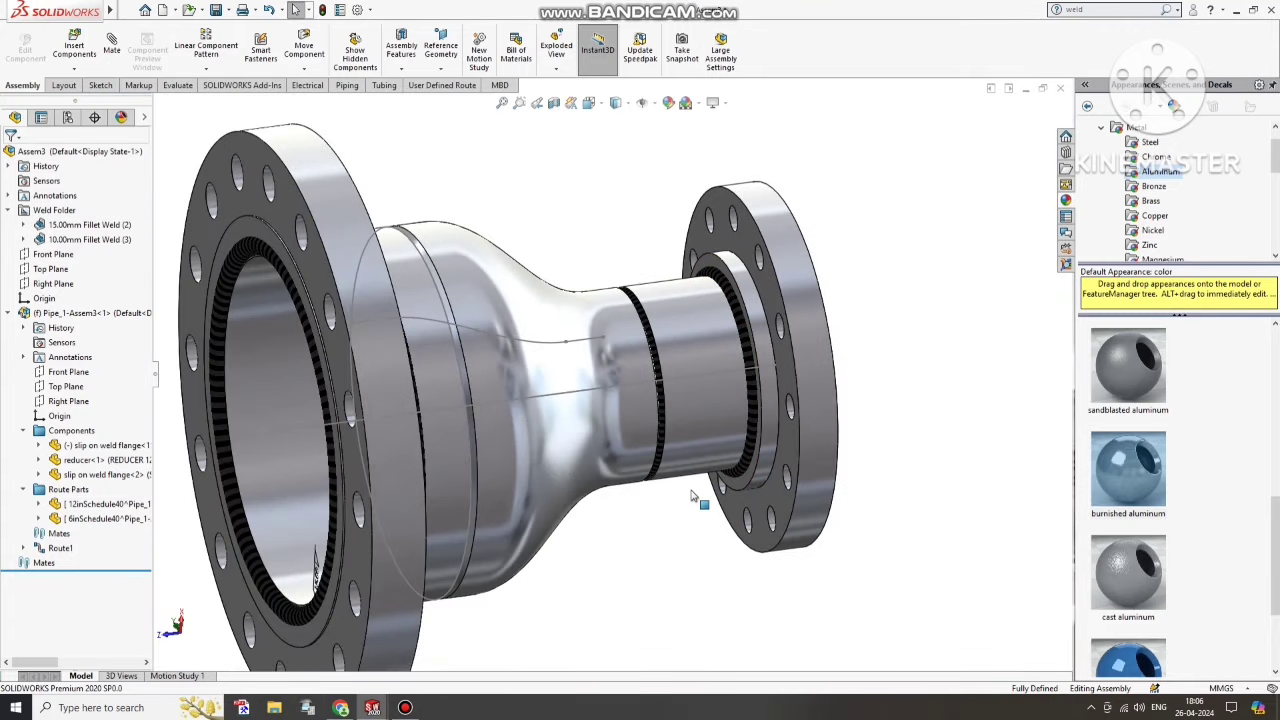
{"action": "scroll", "coordinate": [692, 497], "scroll_direction": "down", "scroll_amount": 3}
{"action": "scroll", "coordinate": [694, 500], "scroll_direction": "up", "scroll_amount": 3}
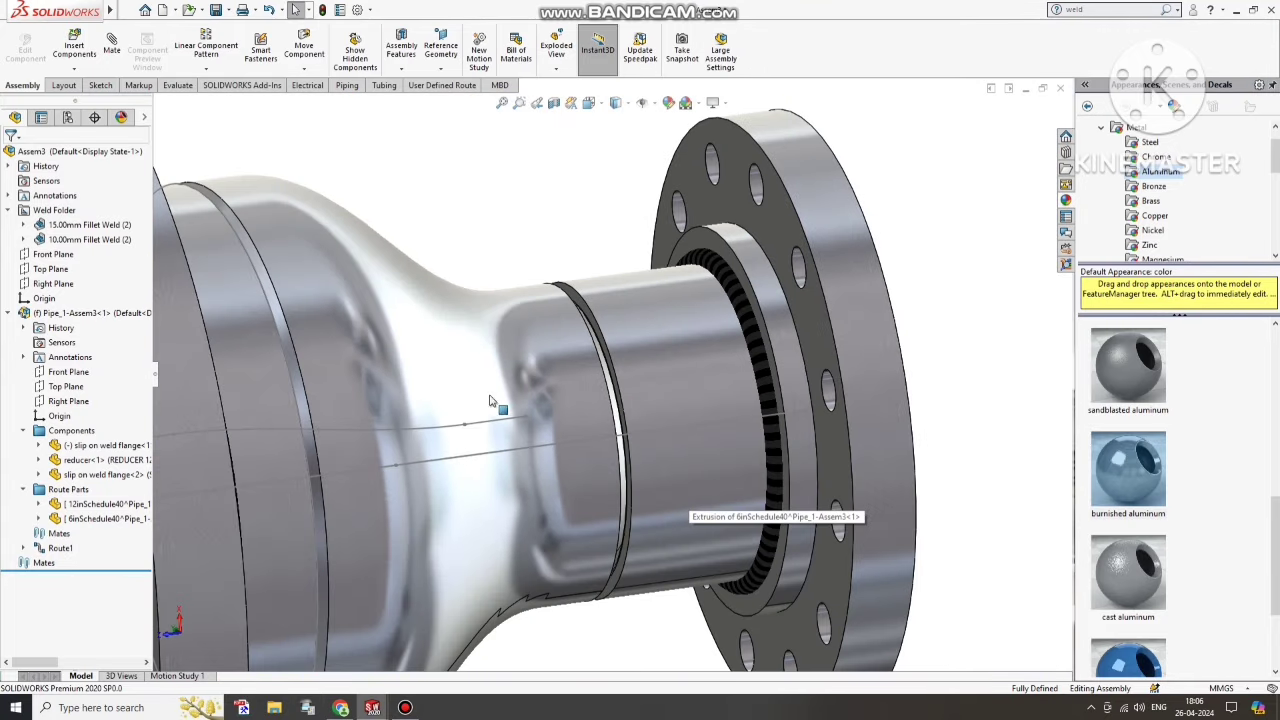
- Add a 13 mm weld bead at the joint between the reducer and 6 in pipe, using the ring face and adjoining circular edge
{"action": "left_click", "coordinate": [403, 62]}
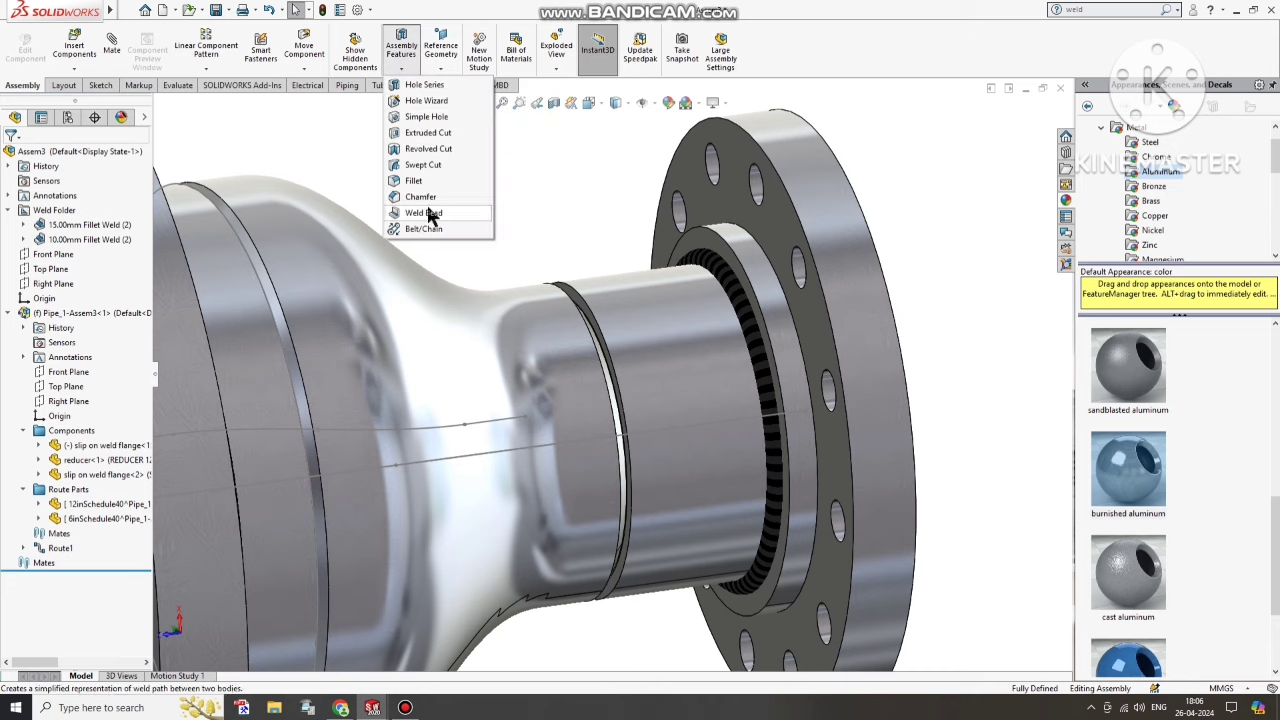
{"action": "left_click", "coordinate": [422, 213]}
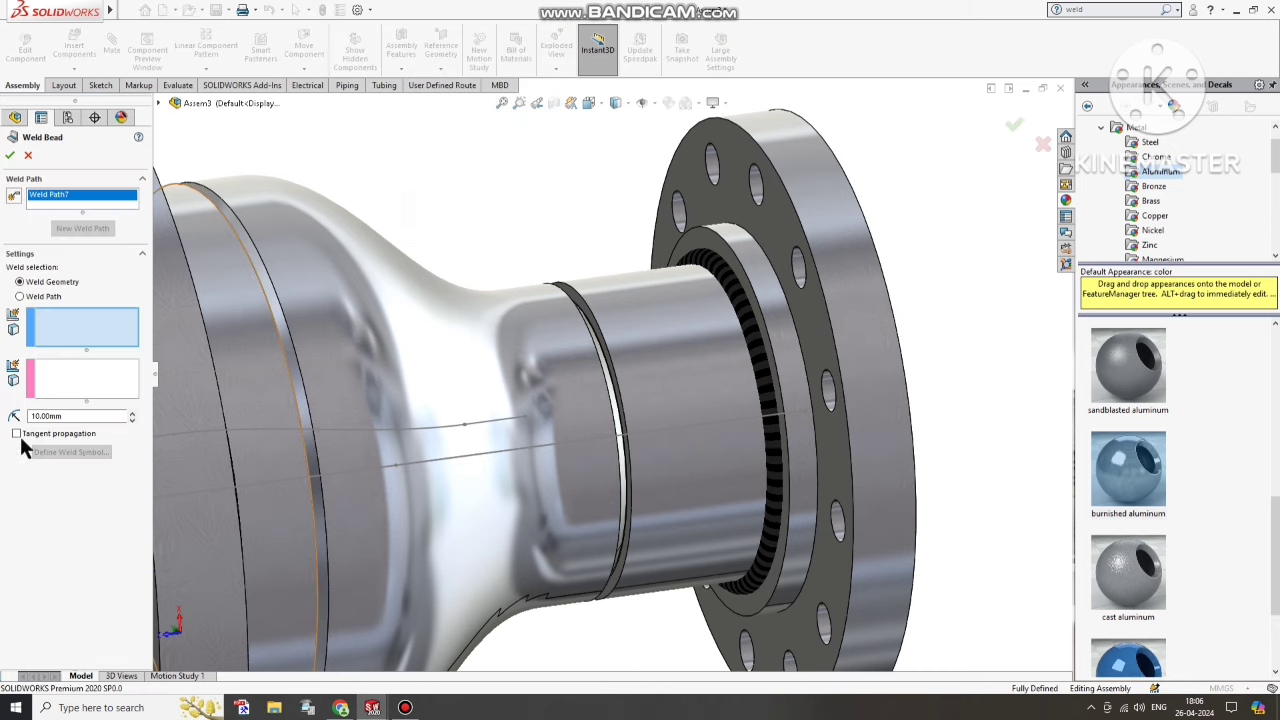
{"action": "double_click", "coordinate": [62, 415]}
{"action": "scroll", "coordinate": [580, 385], "scroll_direction": "down", "scroll_amount": 3}
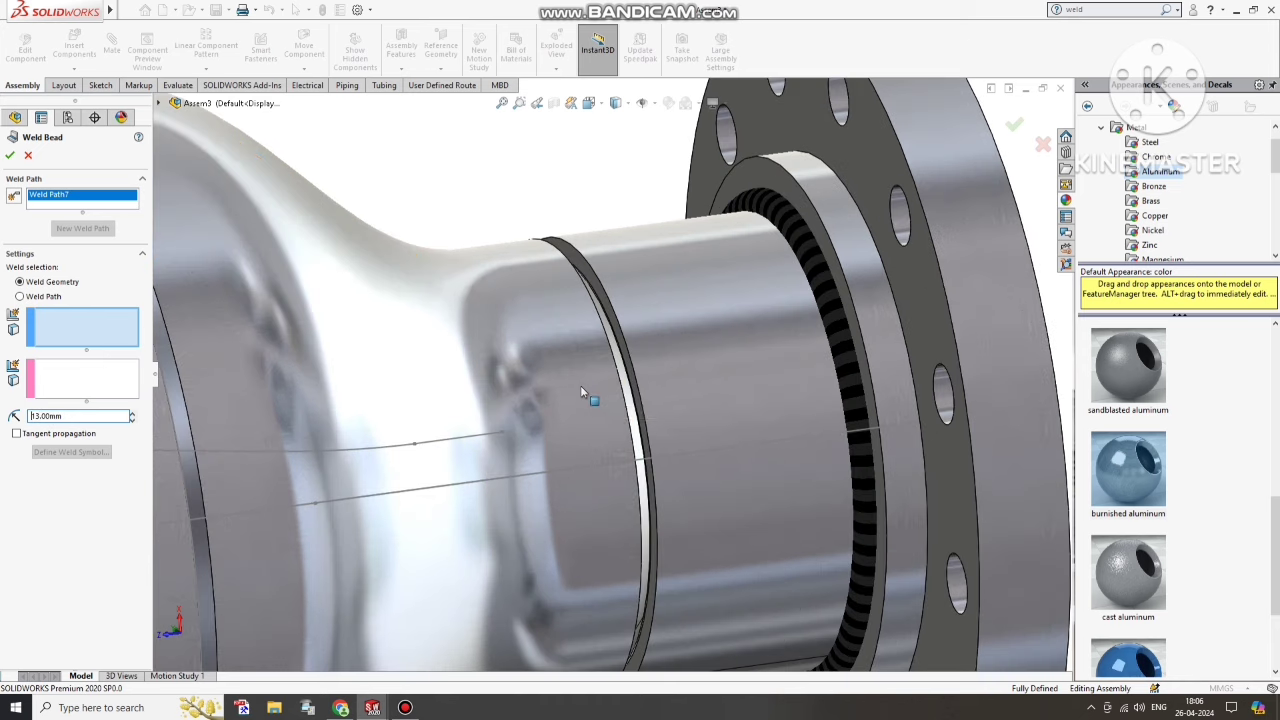
{"action": "left_click", "coordinate": [622, 343]}
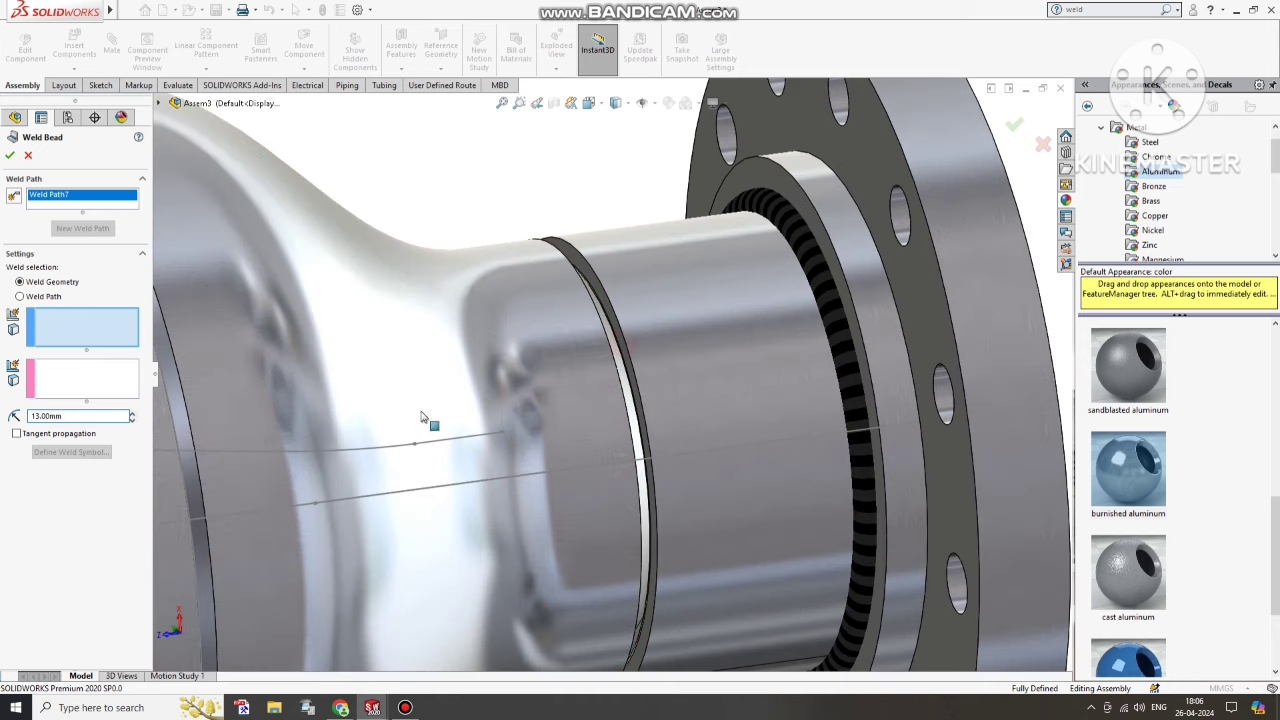
{"action": "left_click", "coordinate": [45, 388]}
{"action": "scroll", "coordinate": [627, 364], "scroll_direction": "down", "scroll_amount": 2}
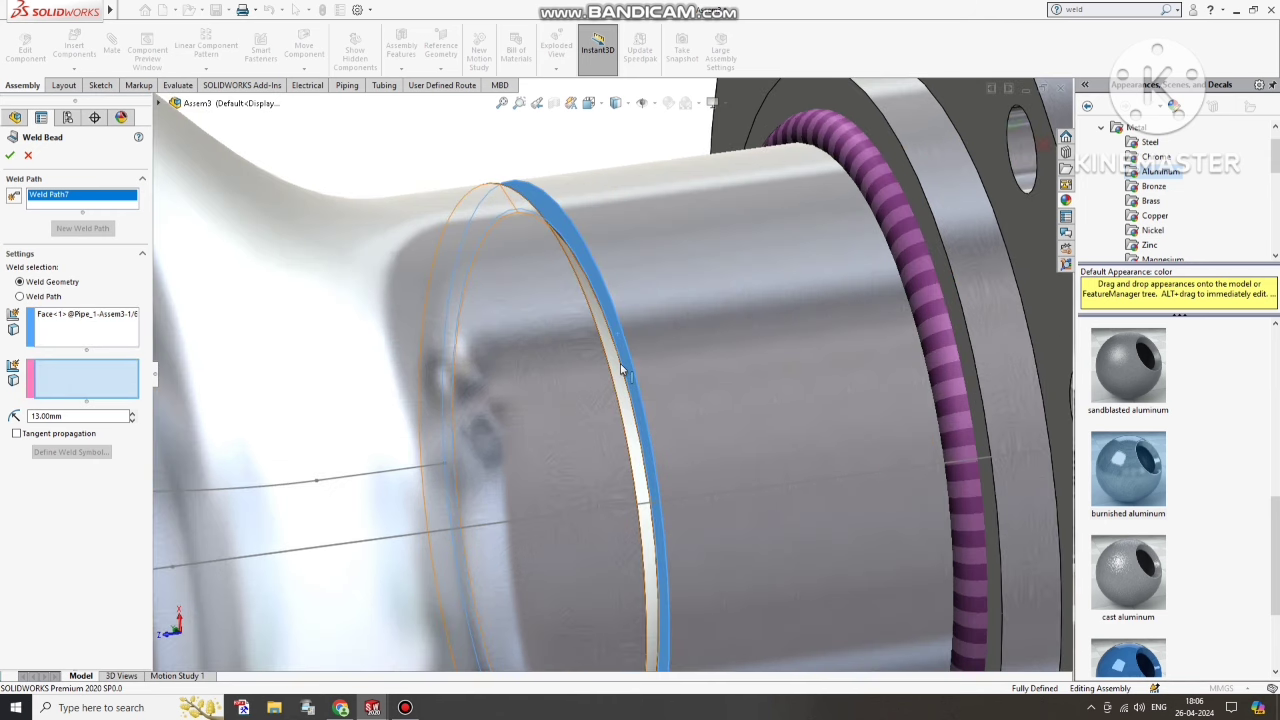
{"action": "left_click", "coordinate": [608, 370]}
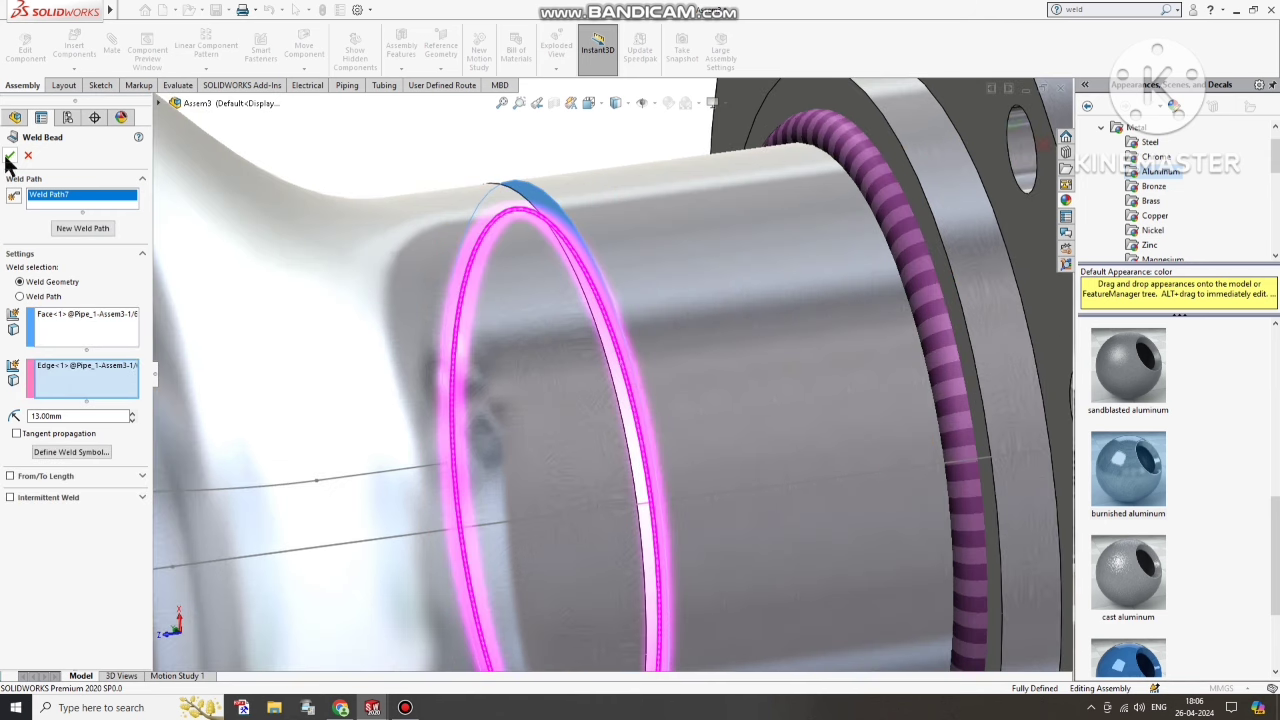
{"action": "right_click", "coordinate": [352, 107]}
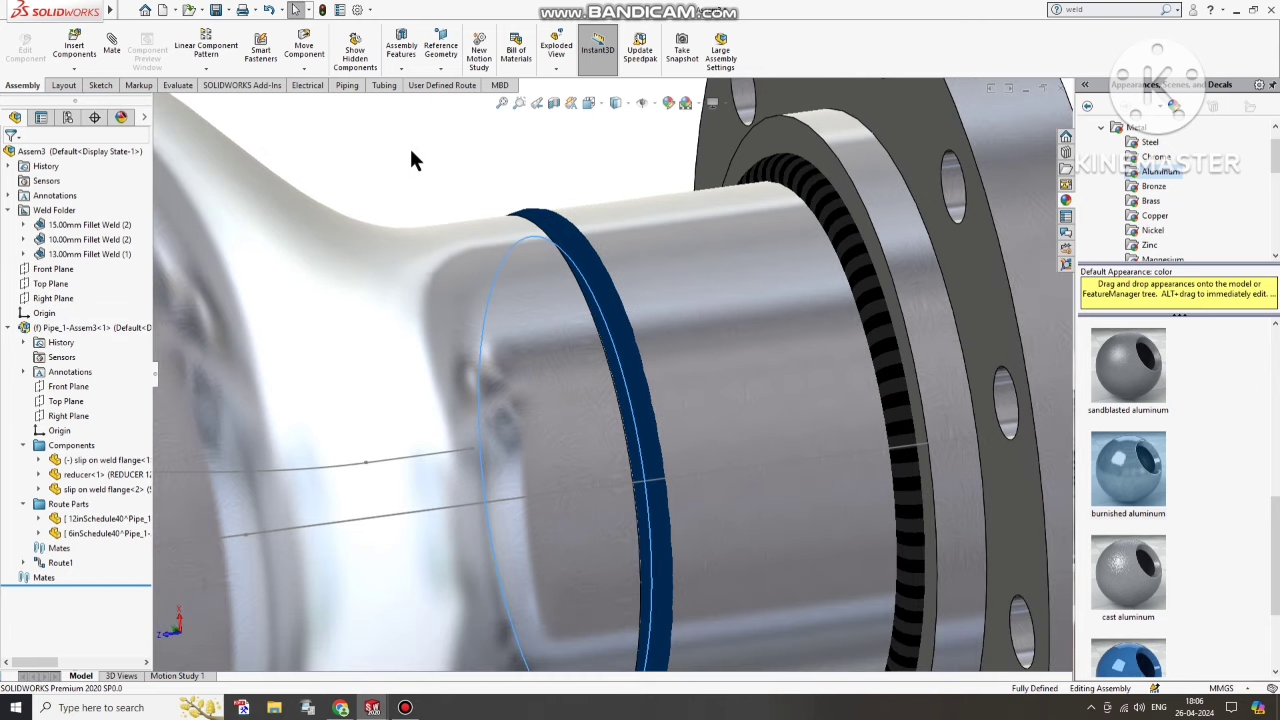
- Add a 13 mm weld bead at the 12 in pipe joint, using the reducer's wide end face and the adjoining circular edge
{"action": "scroll", "coordinate": [415, 175], "scroll_direction": "up", "scroll_amount": 3}
{"action": "middle_click_drag", "start_coordinate": [419, 182], "coordinate": [277, 212]}
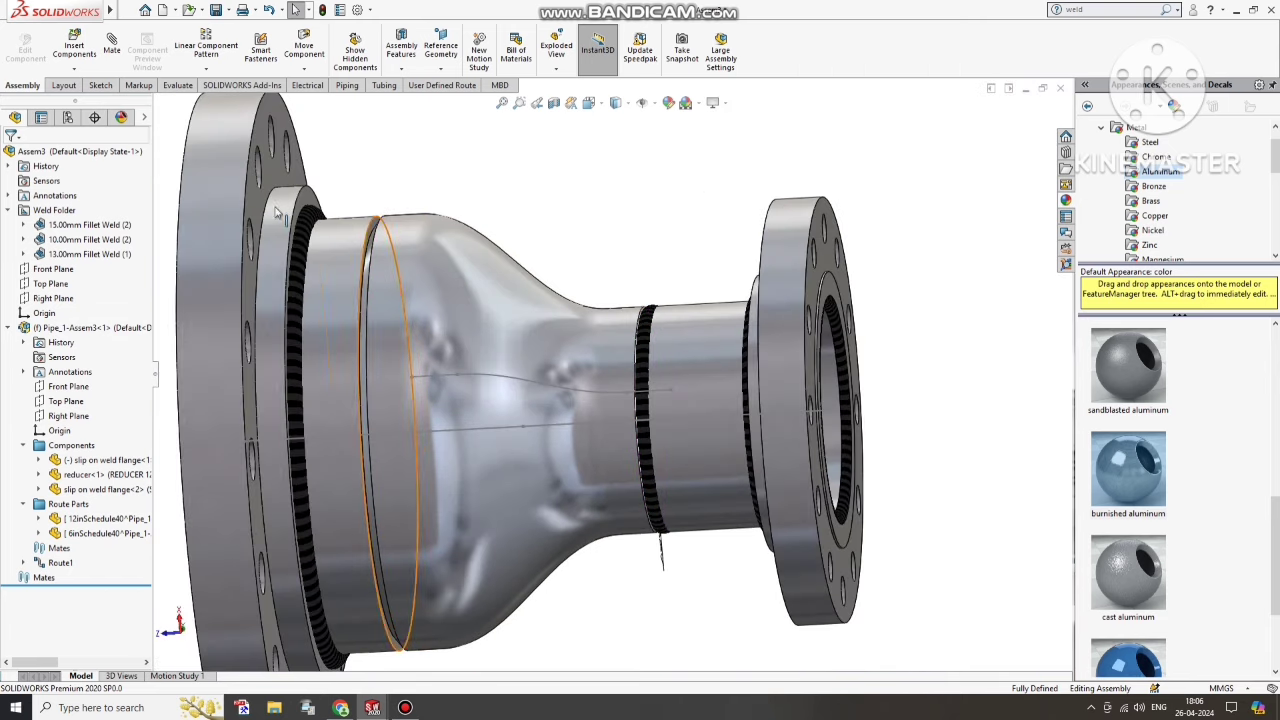
{"action": "left_click", "coordinate": [410, 64]}
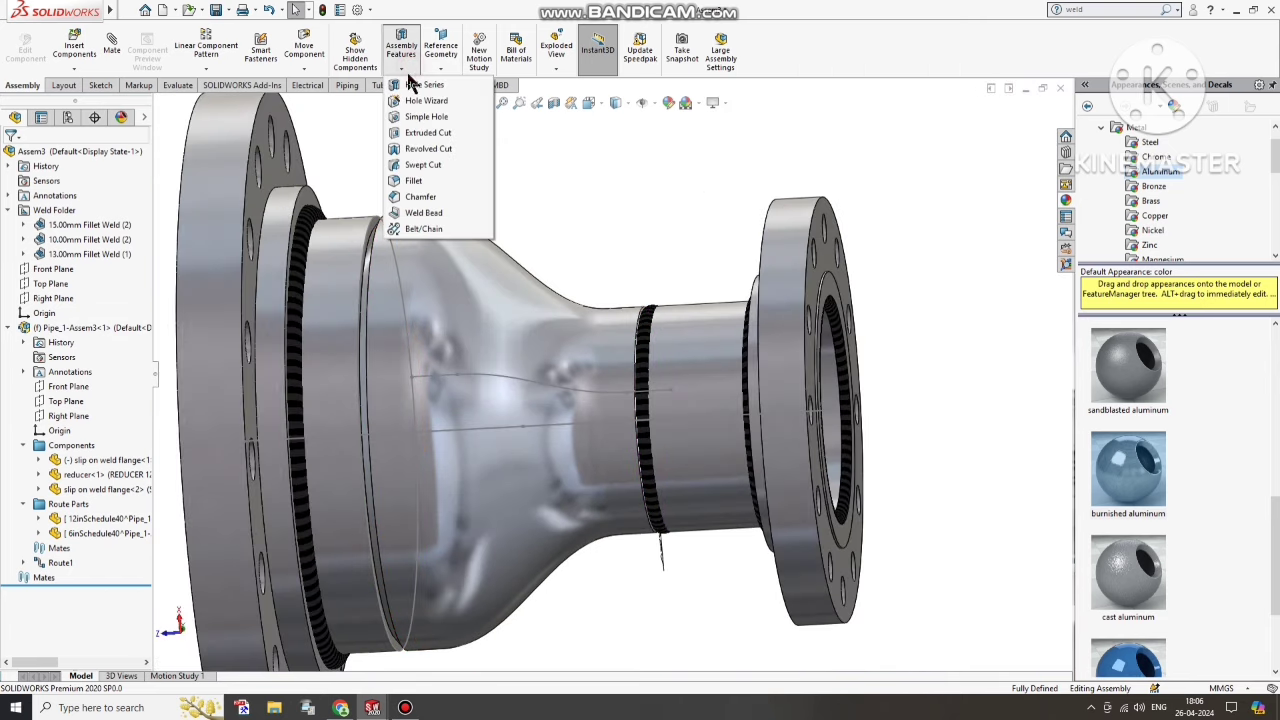
{"action": "left_click", "coordinate": [371, 256]}
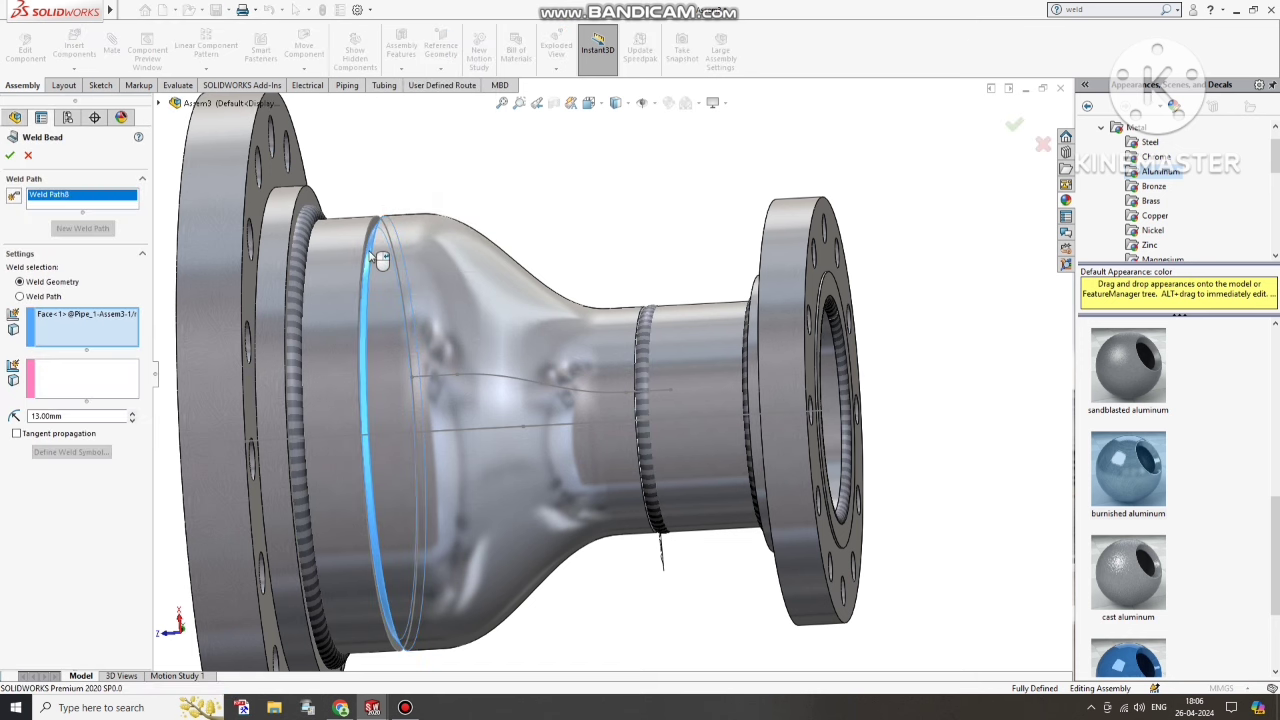
{"action": "scroll", "coordinate": [386, 263], "scroll_direction": "down", "scroll_amount": 3}
{"action": "left_click", "coordinate": [80, 370]}
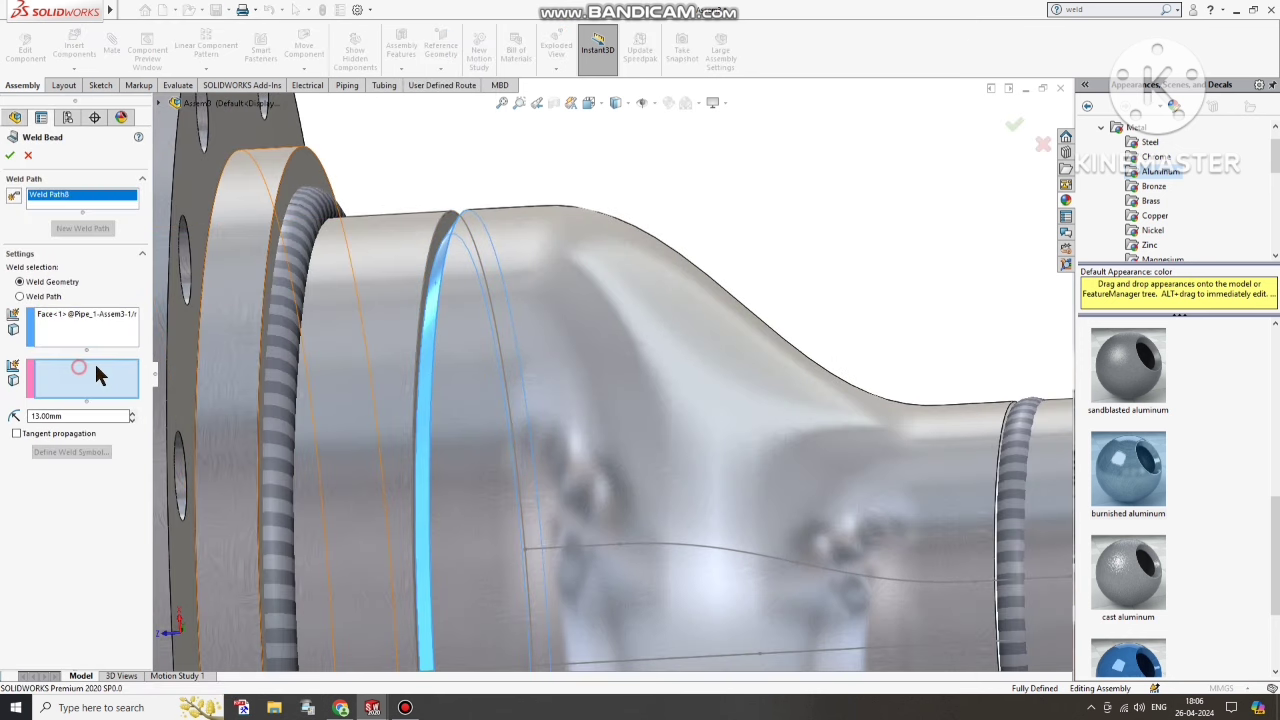
{"action": "left_click", "coordinate": [431, 298]}
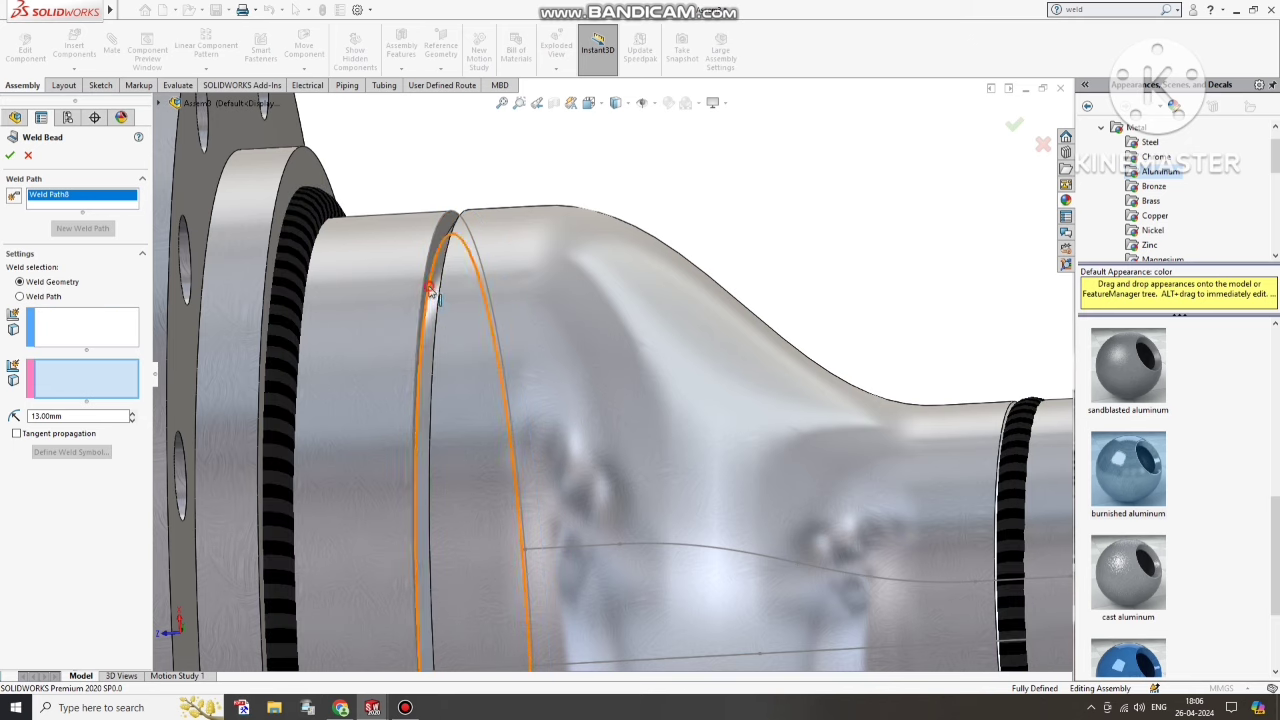
{"action": "left_click", "coordinate": [57, 333]}
{"action": "left_click", "coordinate": [443, 292]}
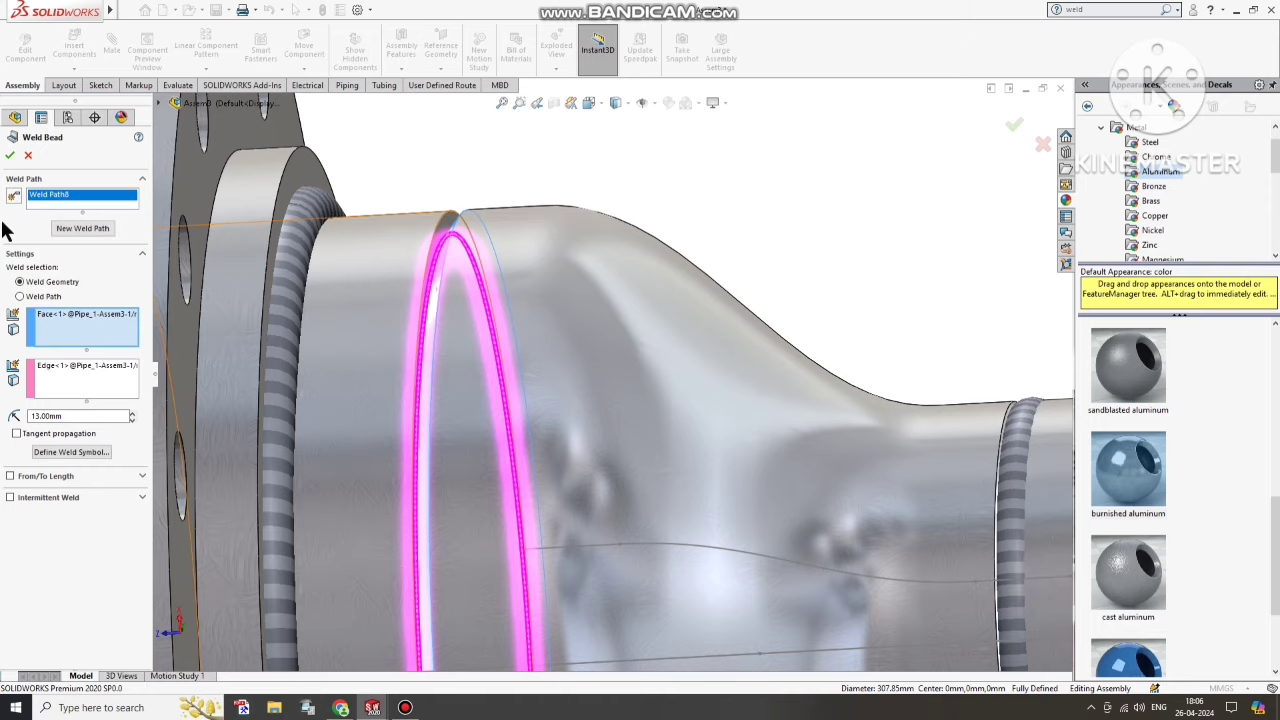
{"action": "key", "text": "Return"}
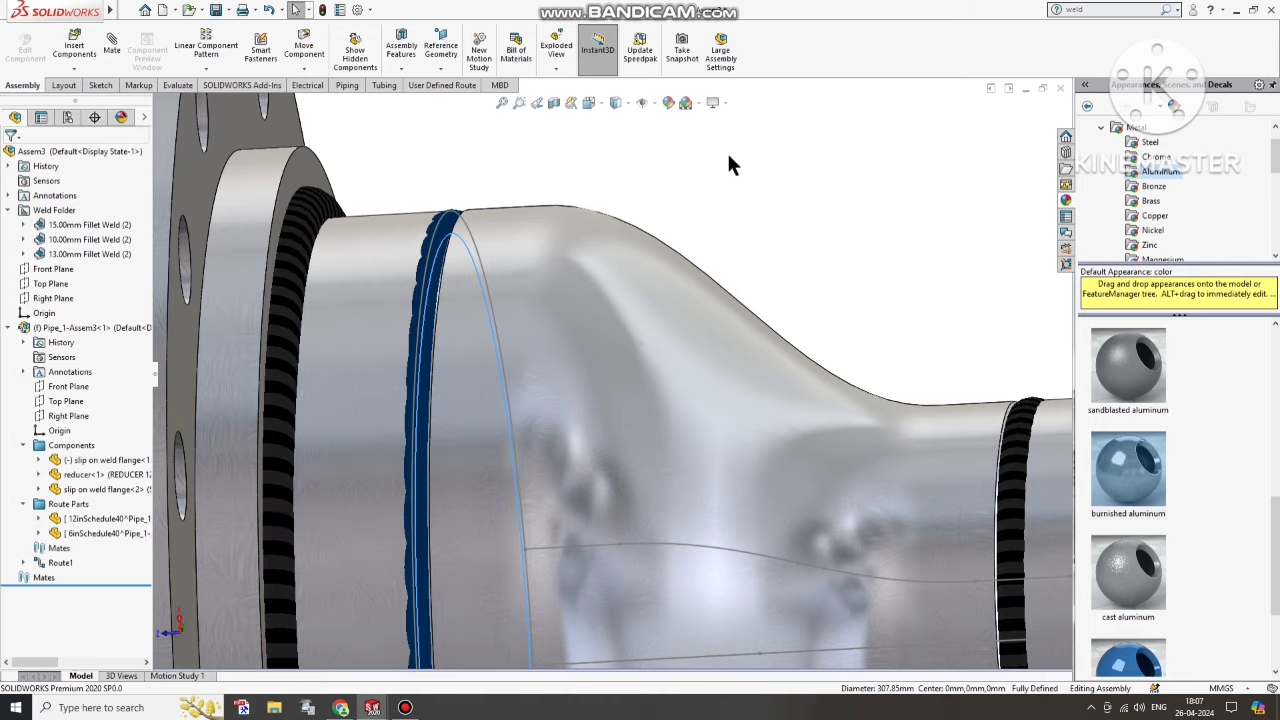
- Hide the sketches in the assembly view so the route centreline is not displayed
{"action": "scroll", "coordinate": [738, 190], "scroll_direction": "up", "scroll_amount": 3}
{"action": "scroll", "coordinate": [691, 274], "scroll_direction": "up", "scroll_amount": 3}
{"action": "middle_click_drag", "start_coordinate": [691, 274], "coordinate": [612, 530]}
{"action": "scroll", "coordinate": [804, 268], "scroll_direction": "up", "scroll_amount": 5}
{"action": "mouse_move", "coordinate": [77, 10]}
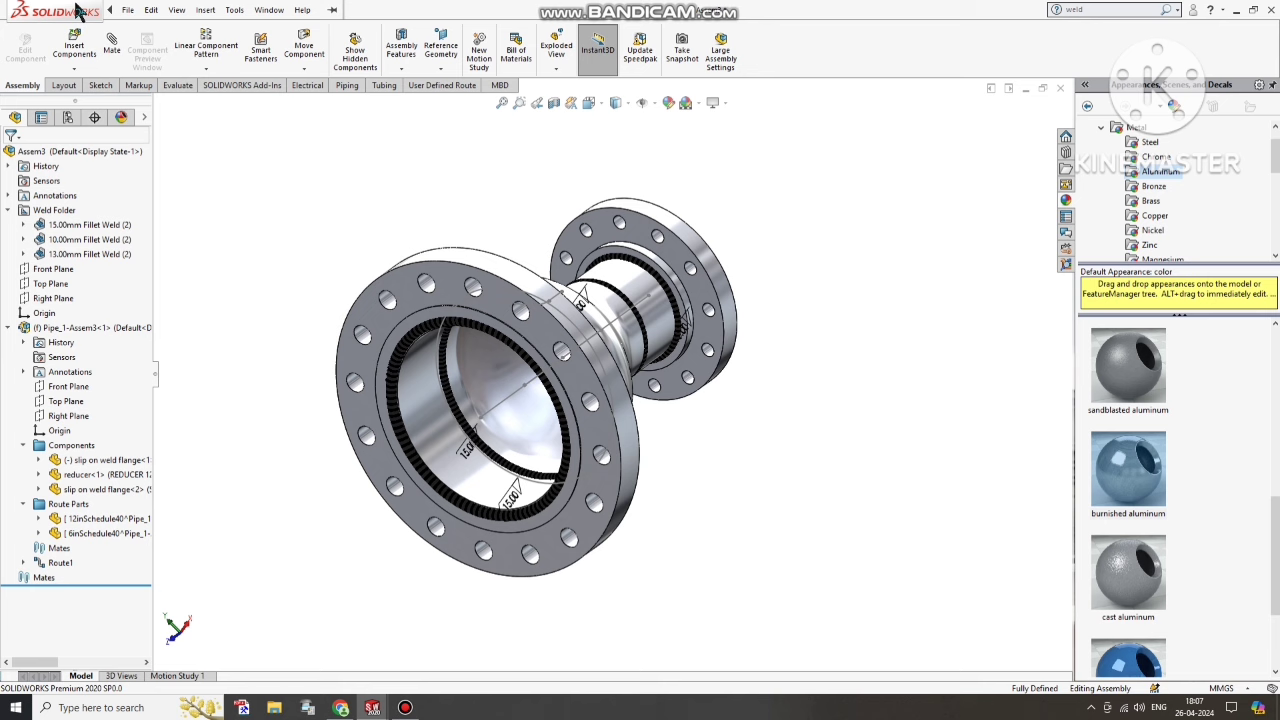
{"action": "left_click", "coordinate": [235, 10]}
{"action": "mouse_move", "coordinate": [180, 14]}
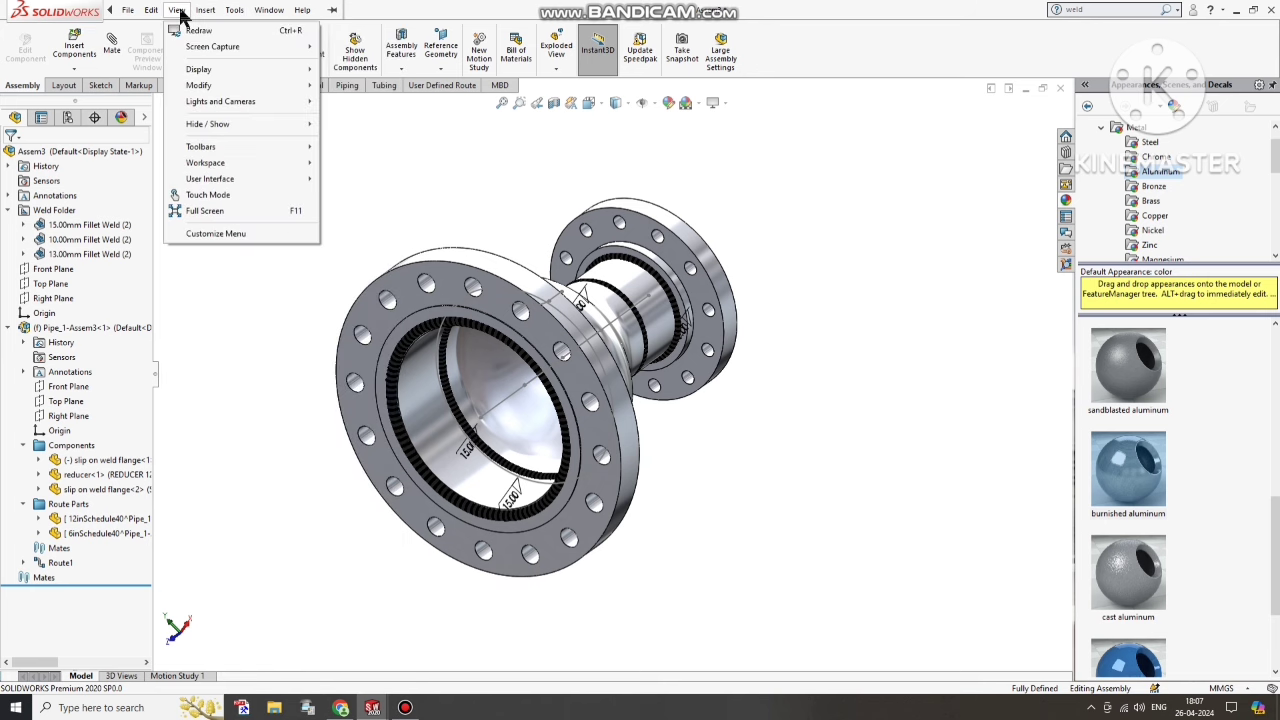
{"action": "mouse_move", "coordinate": [196, 123]}
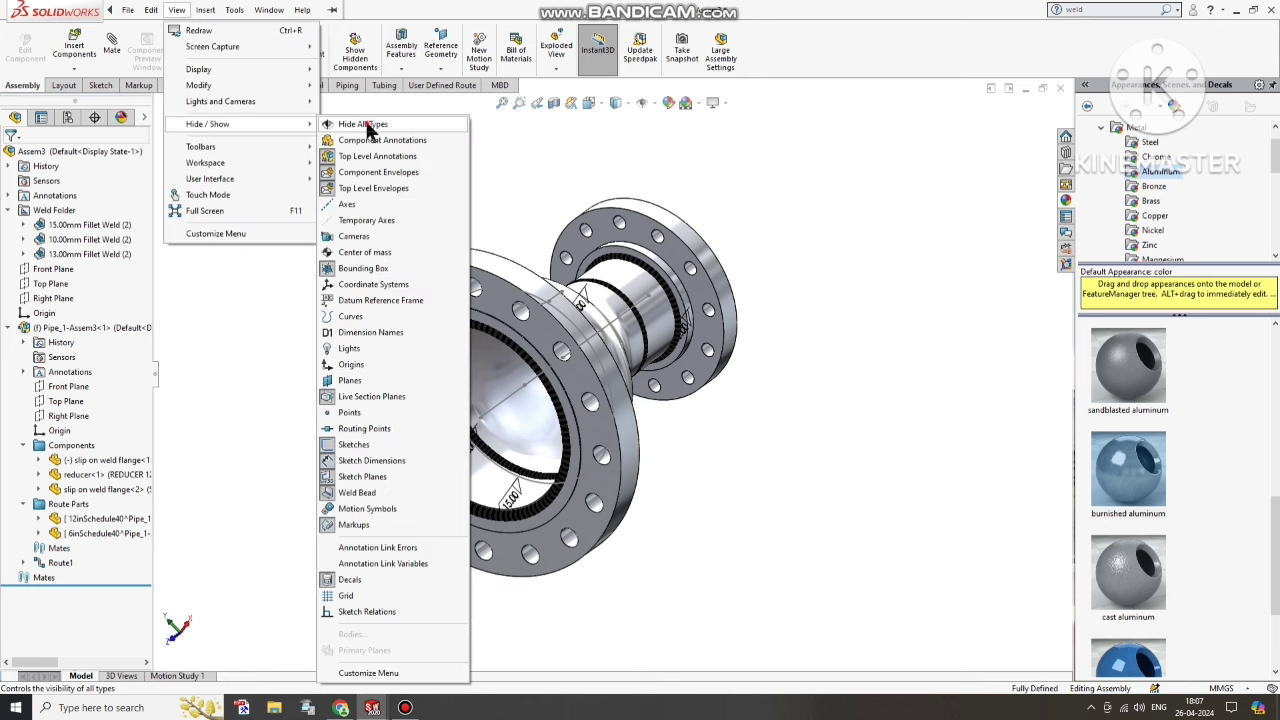
{"action": "left_click", "coordinate": [364, 124]}
{"action": "left_click", "coordinate": [366, 125]}
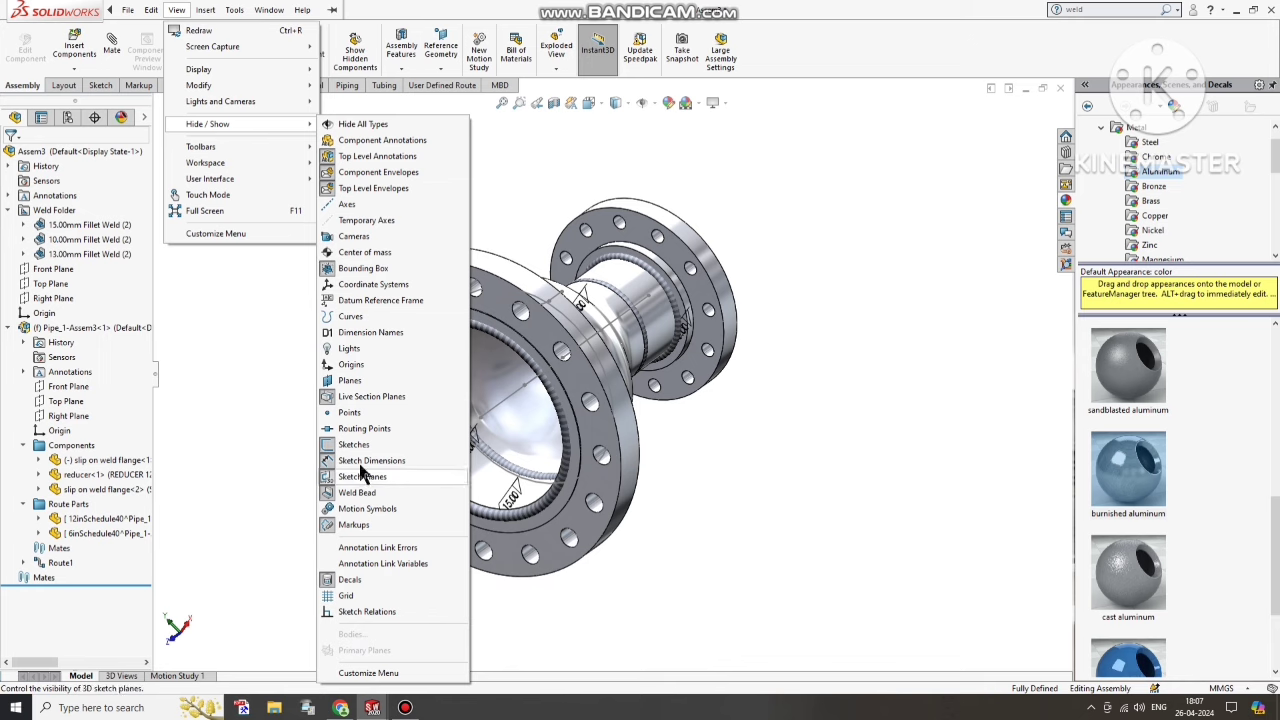
{"action": "left_click", "coordinate": [463, 447]}
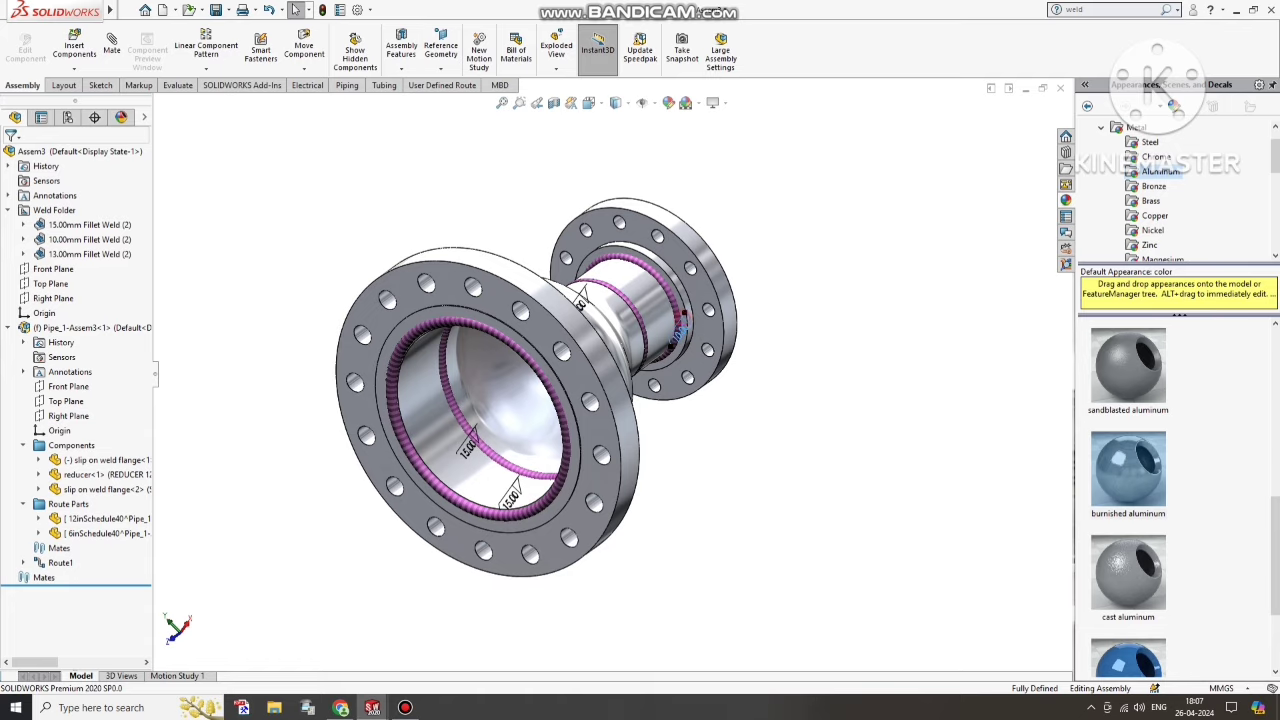
- Examine the weld beads at the flanges and reducer joints of the assembly from several angles
{"action": "scroll", "coordinate": [560, 385], "scroll_direction": "down", "scroll_amount": 2}
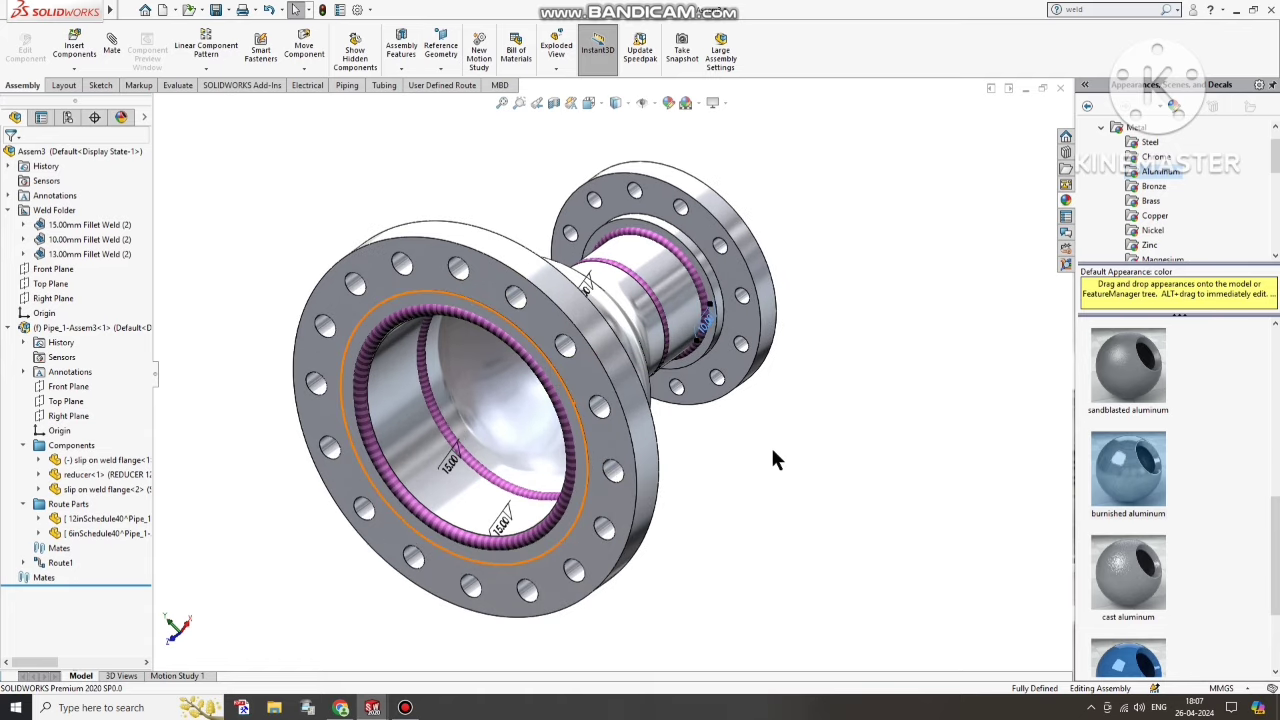
{"action": "middle_click_drag", "start_coordinate": [773, 453], "coordinate": [774, 486]}
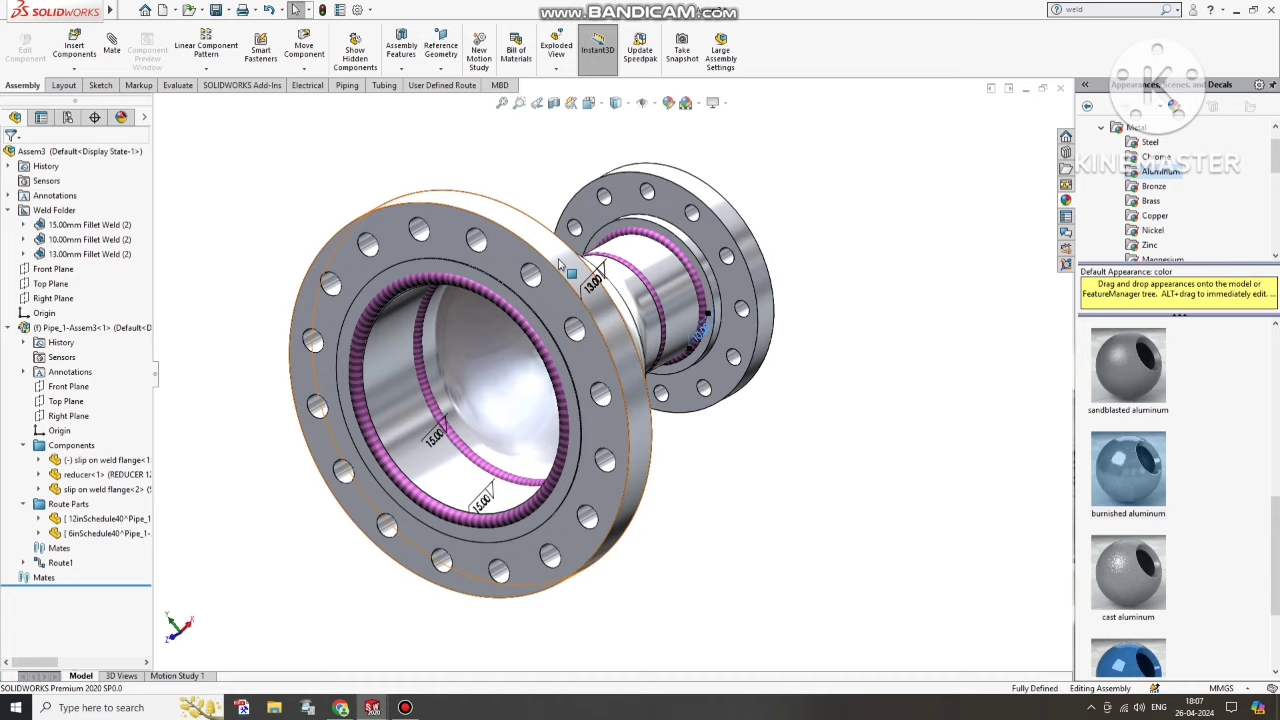
{"action": "scroll", "coordinate": [560, 263], "scroll_direction": "down", "scroll_amount": 2}
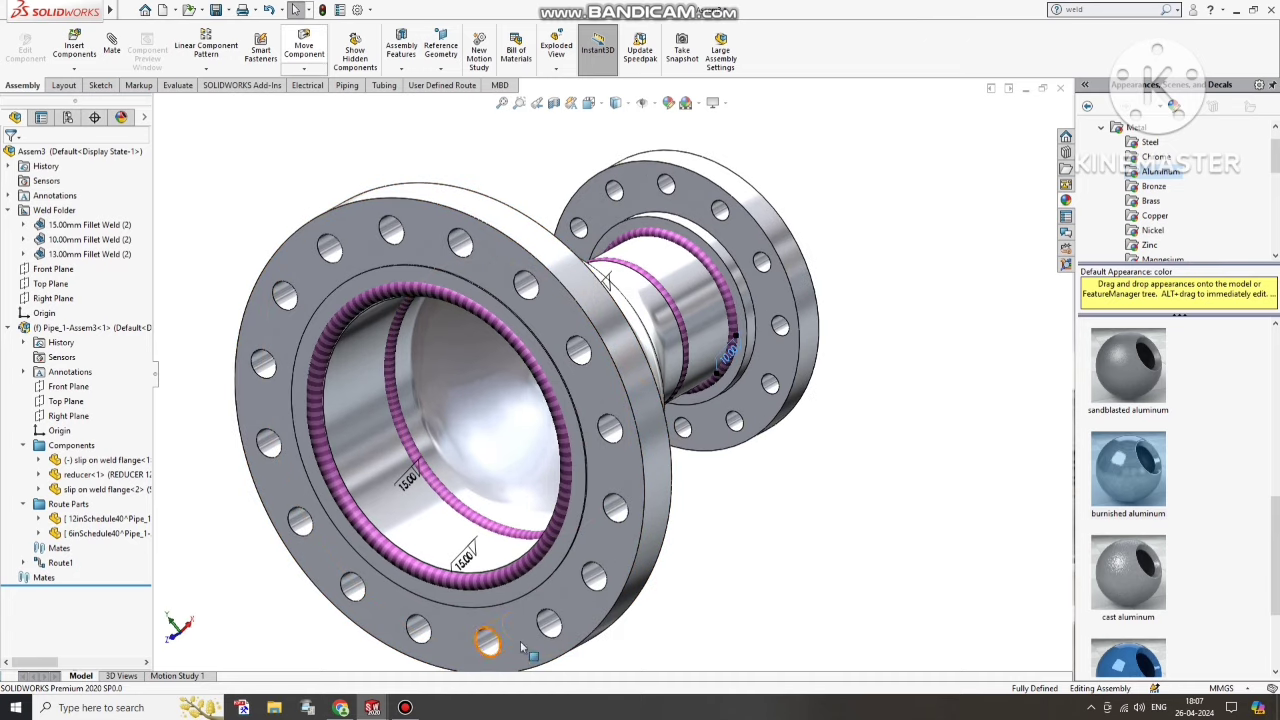
{"action": "scroll", "coordinate": [792, 534], "scroll_direction": "up", "scroll_amount": 2}
{"action": "middle_click_drag", "start_coordinate": [794, 543], "coordinate": [776, 596]}
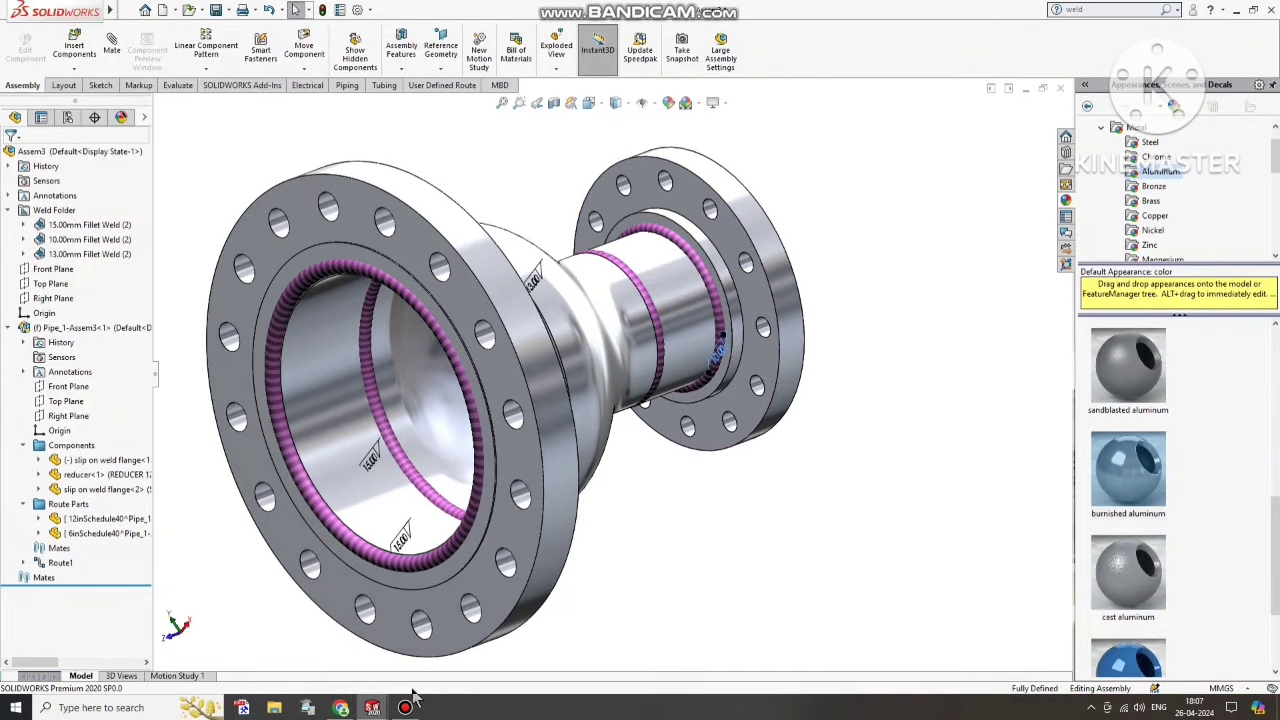
{"action": "scroll", "coordinate": [570, 590], "scroll_direction": "down", "scroll_amount": 2}
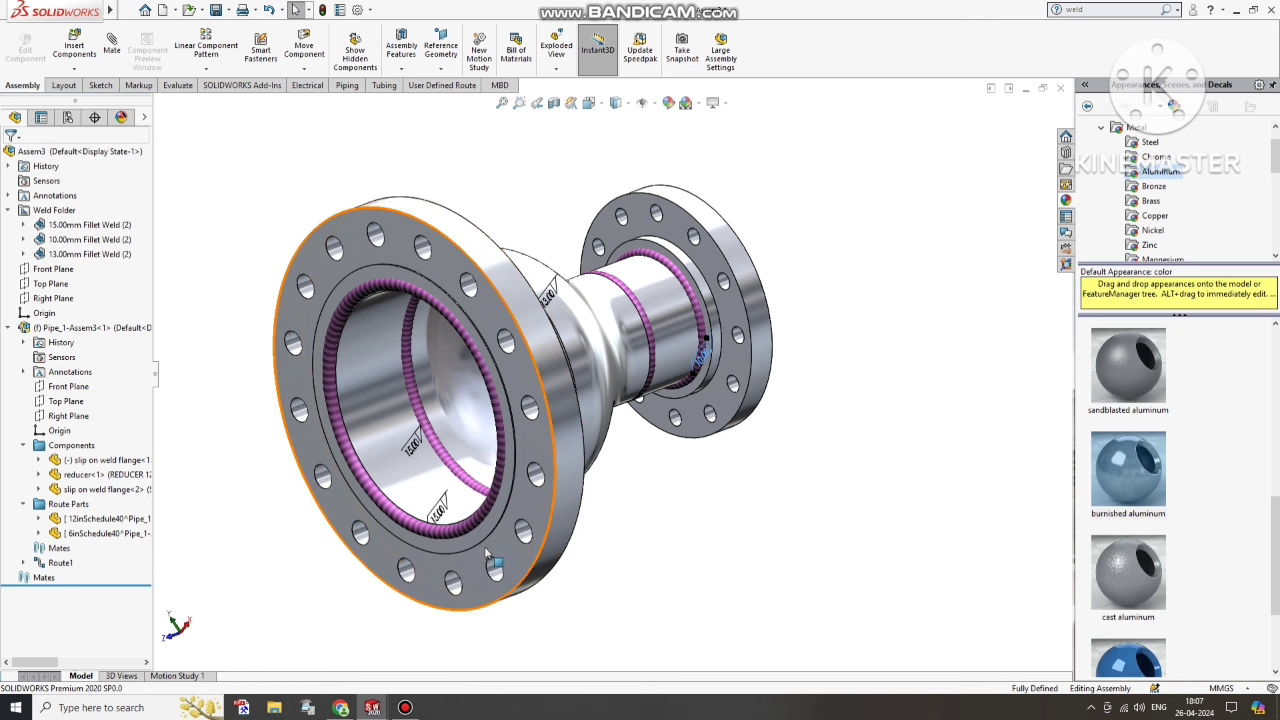
{"action": "scroll", "coordinate": [517, 437], "scroll_direction": "down", "scroll_amount": 2}
{"action": "scroll", "coordinate": [390, 407], "scroll_direction": "down", "scroll_amount": 2}
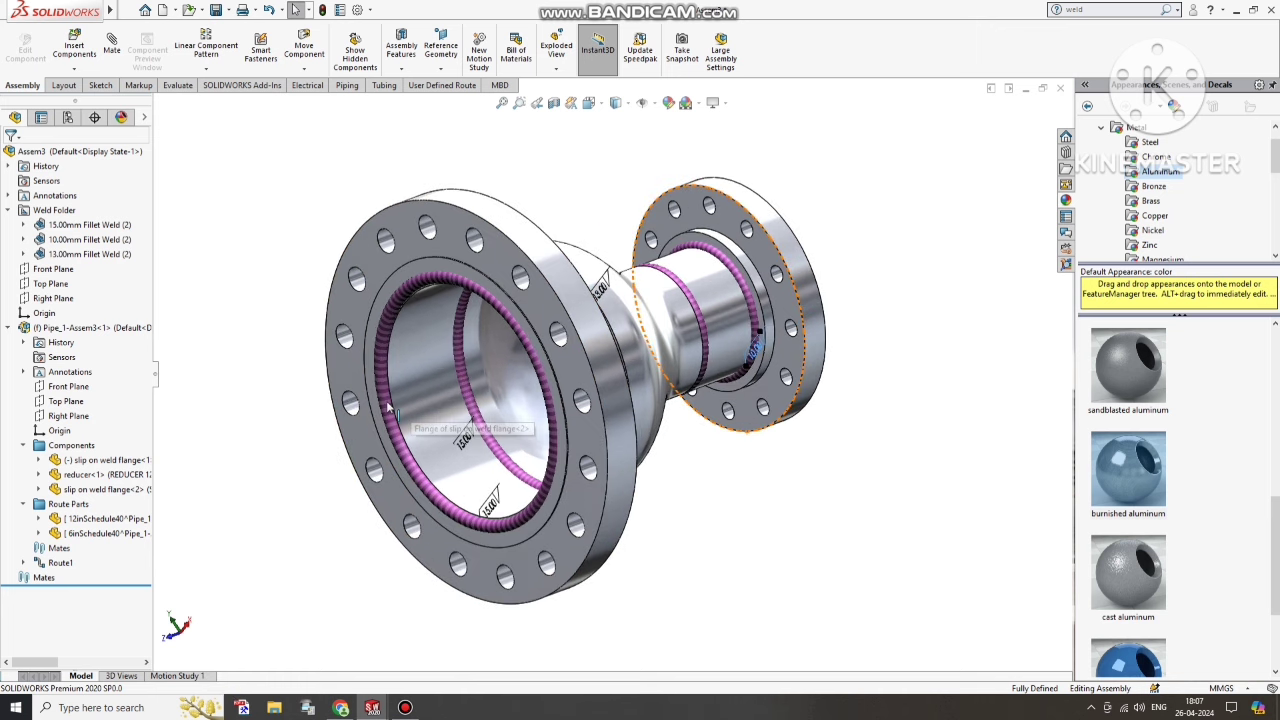
- Create a rotate-model animation in Motion Study 1 with one clockwise rotation about the Y-axis
{"action": "left_click", "coordinate": [185, 677]}
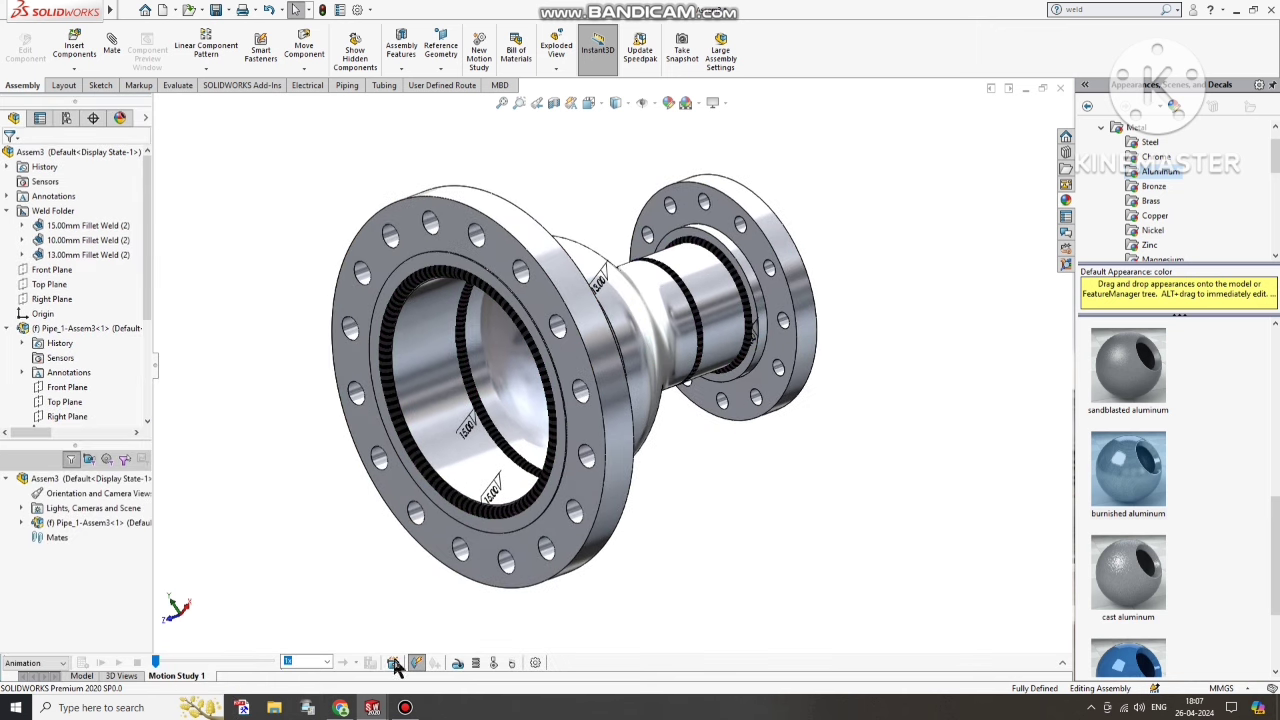
{"action": "left_click", "coordinate": [397, 665]}
{"action": "left_click", "coordinate": [680, 497]}
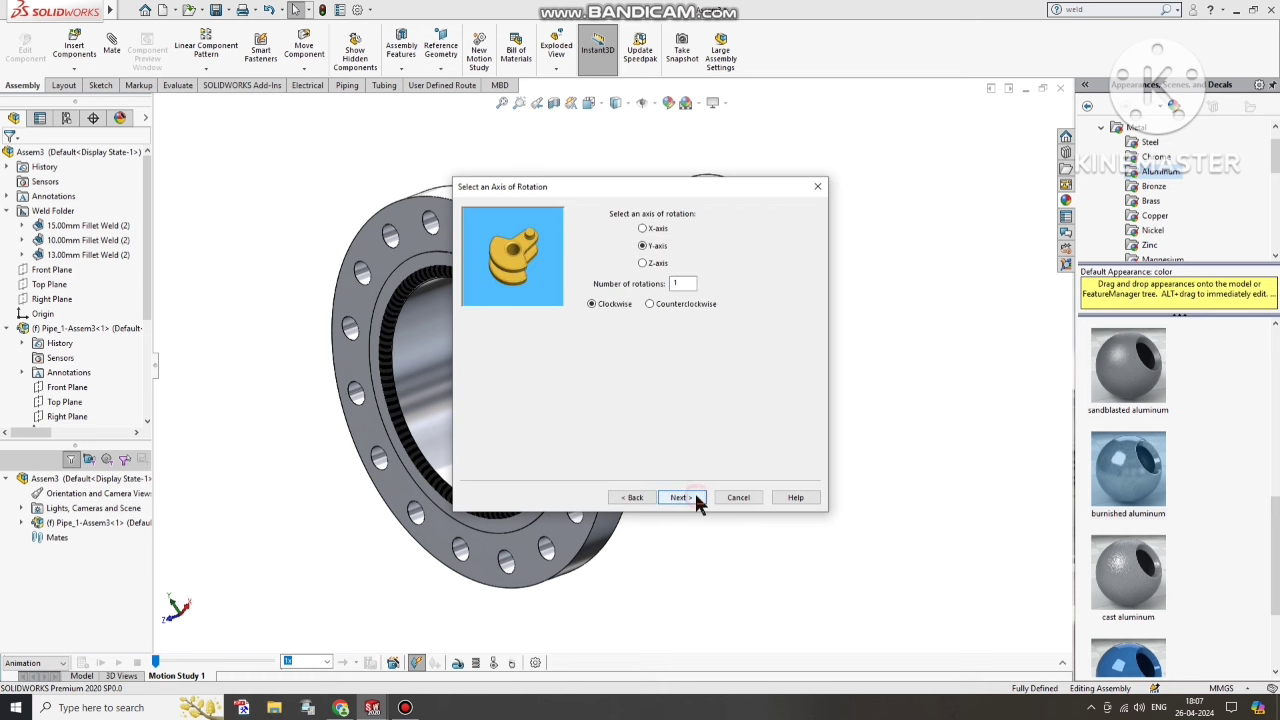
{"action": "left_click", "coordinate": [684, 498]}
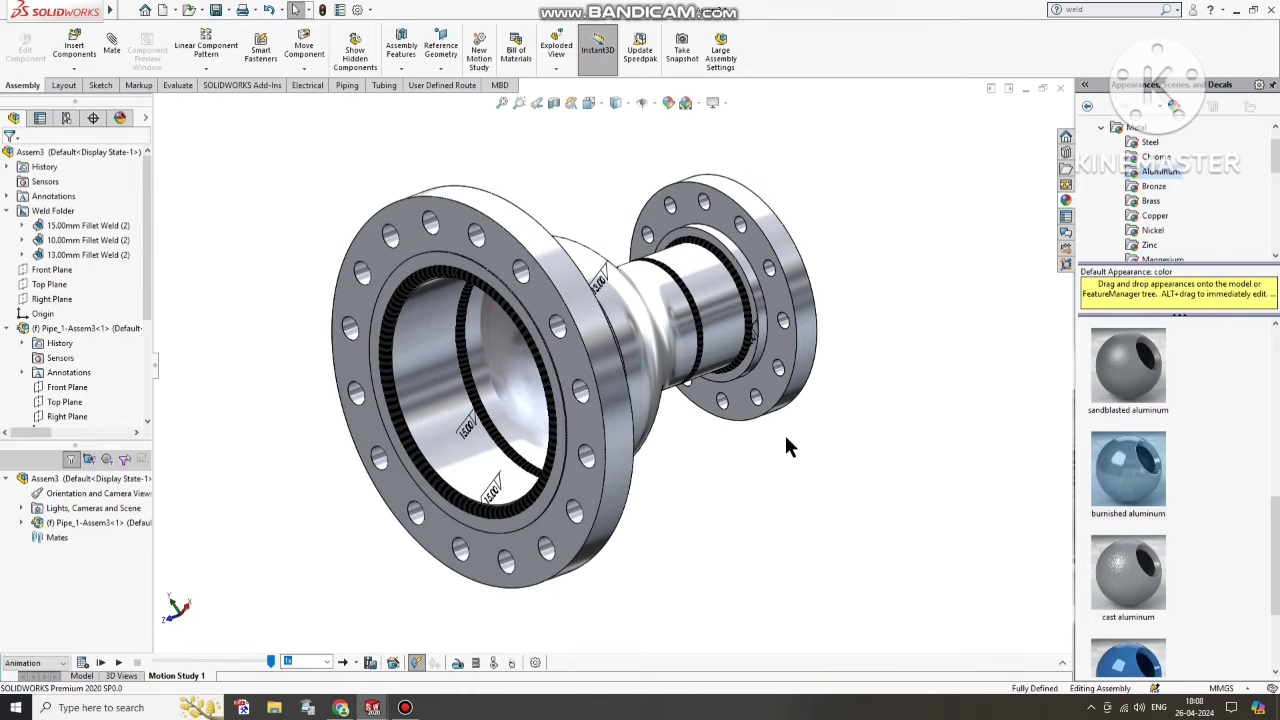
{"action": "middle_click_drag", "start_coordinate": [716, 210], "coordinate": [514, 339]}
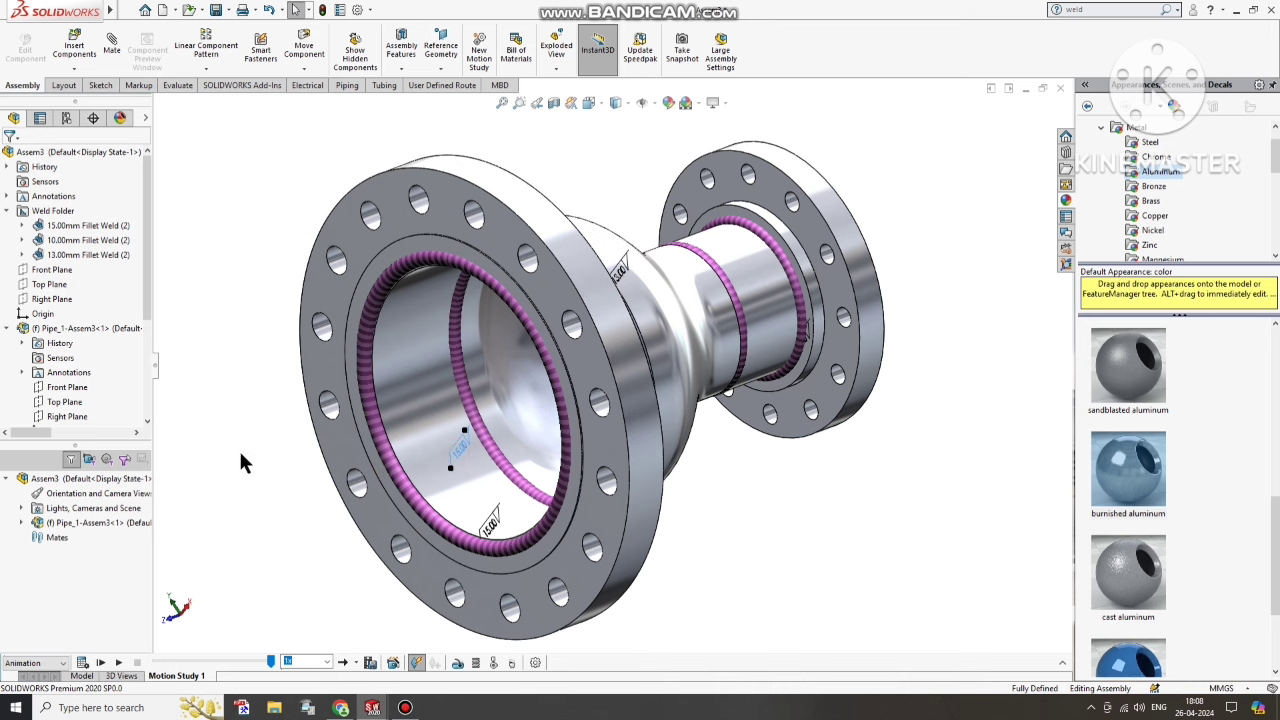
{"action": "left_click", "coordinate": [405, 707]}
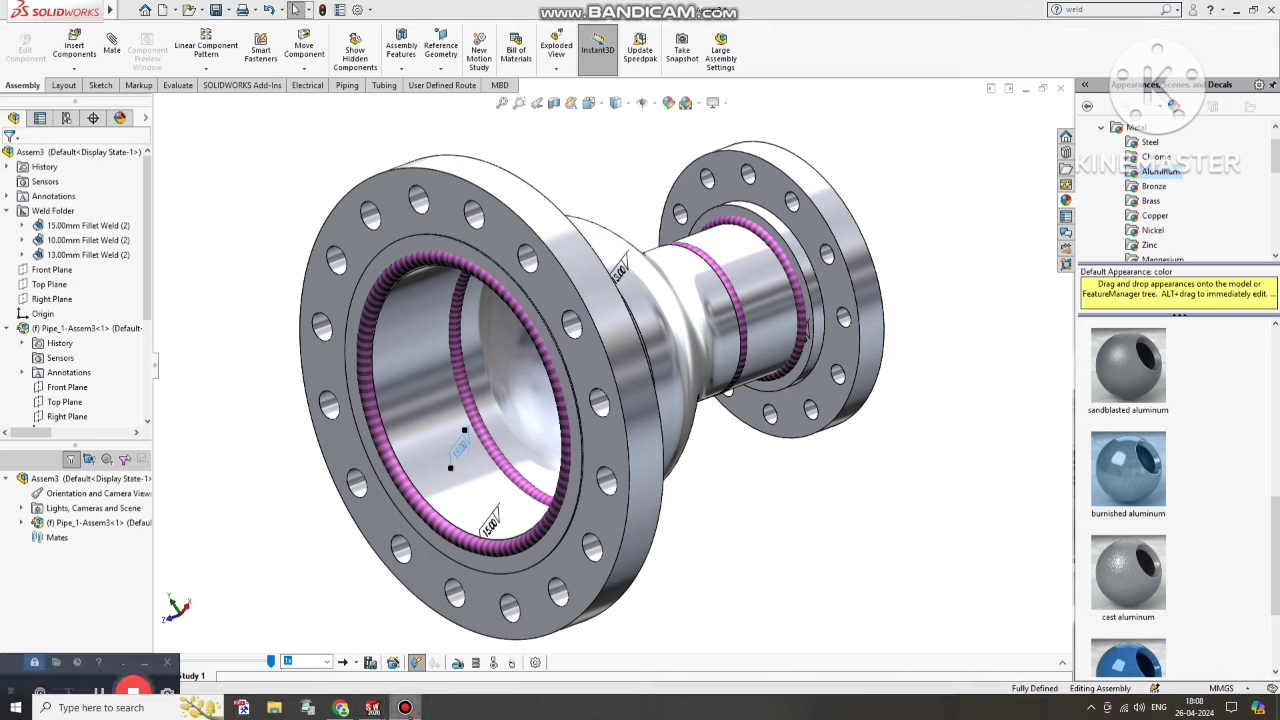